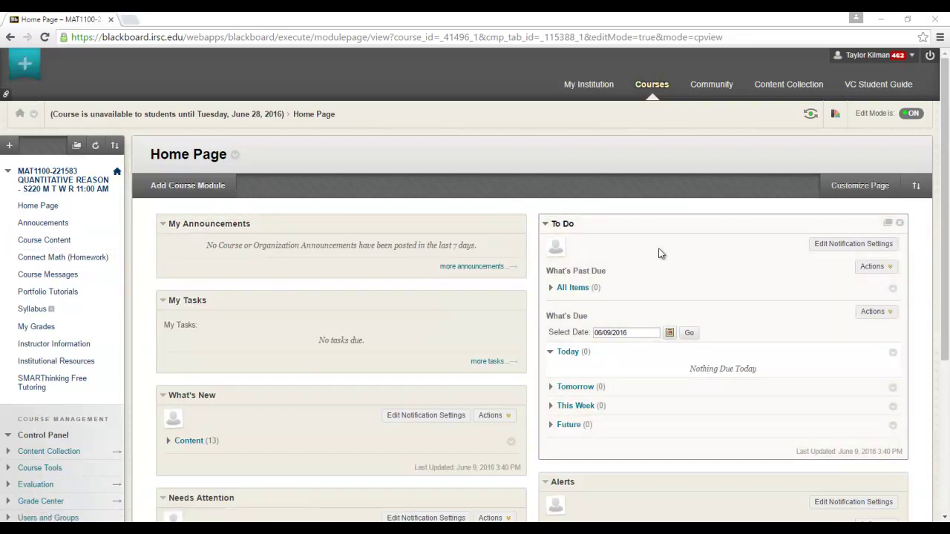
Step: Review the Page 83 Lesson 1.10 Technology 1 Portfolios assignment, then go back to Course Content
click(51, 241)
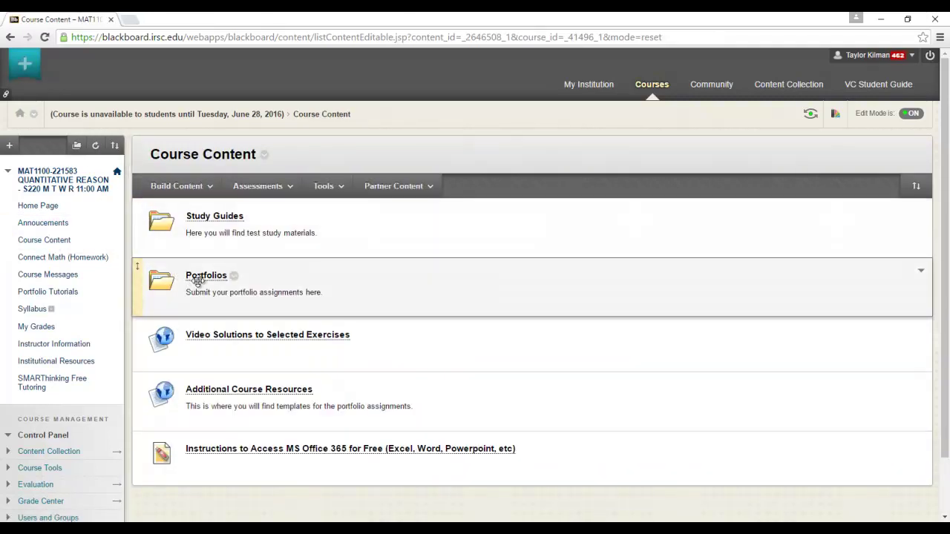
click(209, 277)
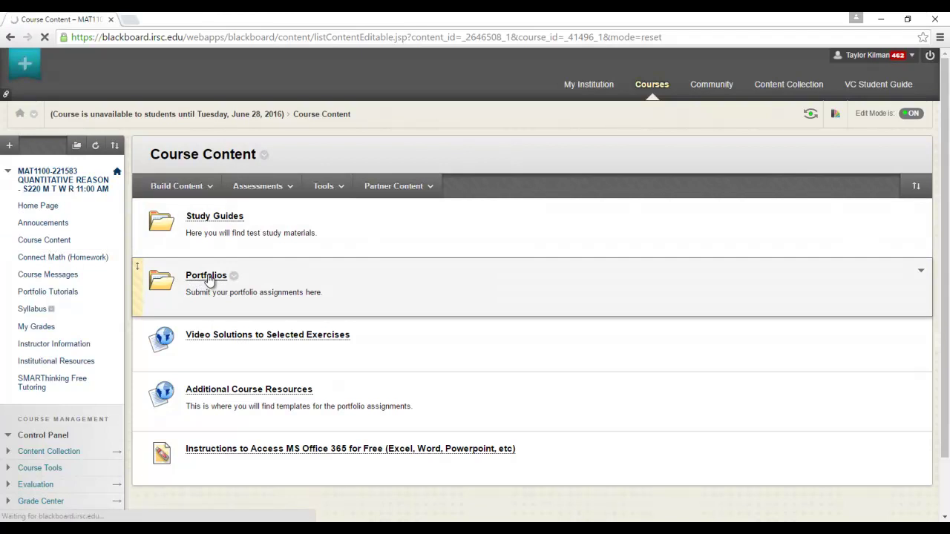
scroll(948, 292, down, 1)
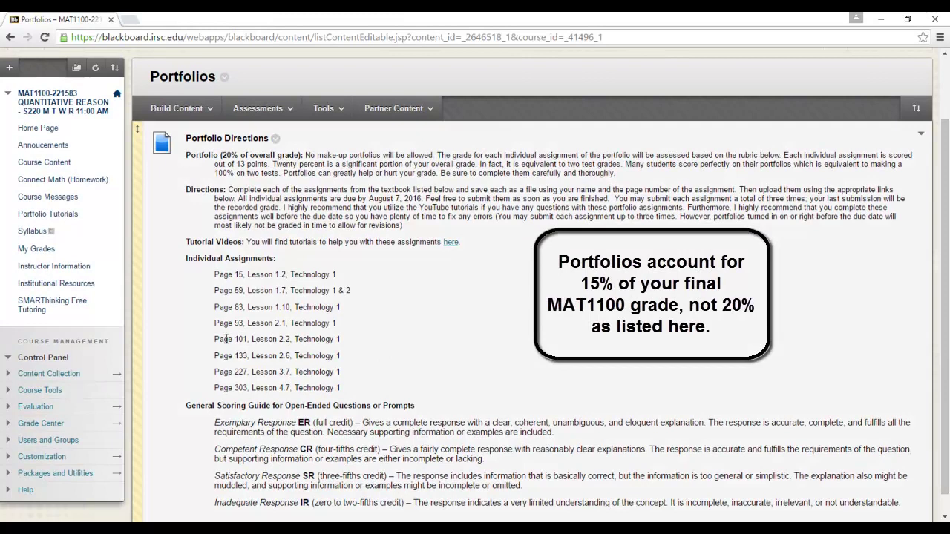
drag(341, 308, 205, 306)
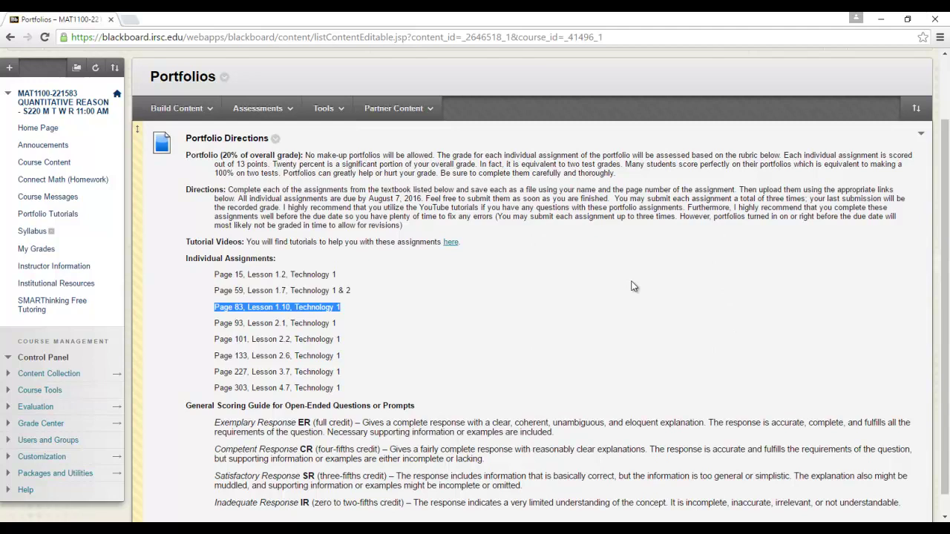
click(70, 165)
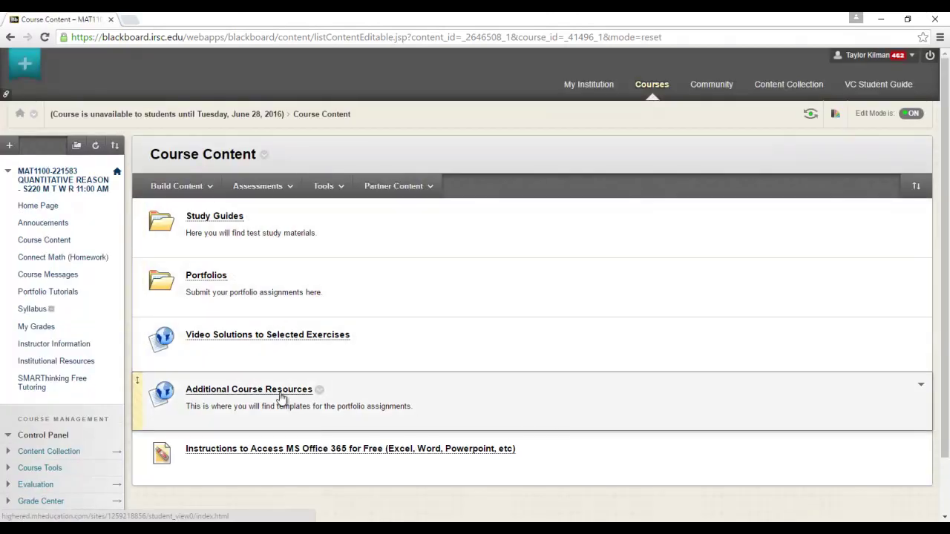
Step: Download and open the 1_10_Tech spreadsheet from Unit 1's Lesson 1-10 Resources
click(282, 399)
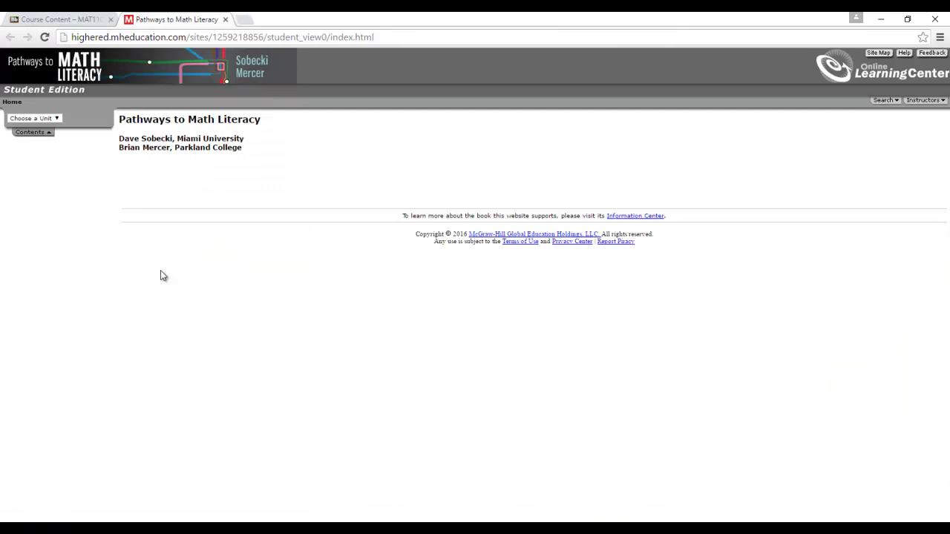
click(58, 118)
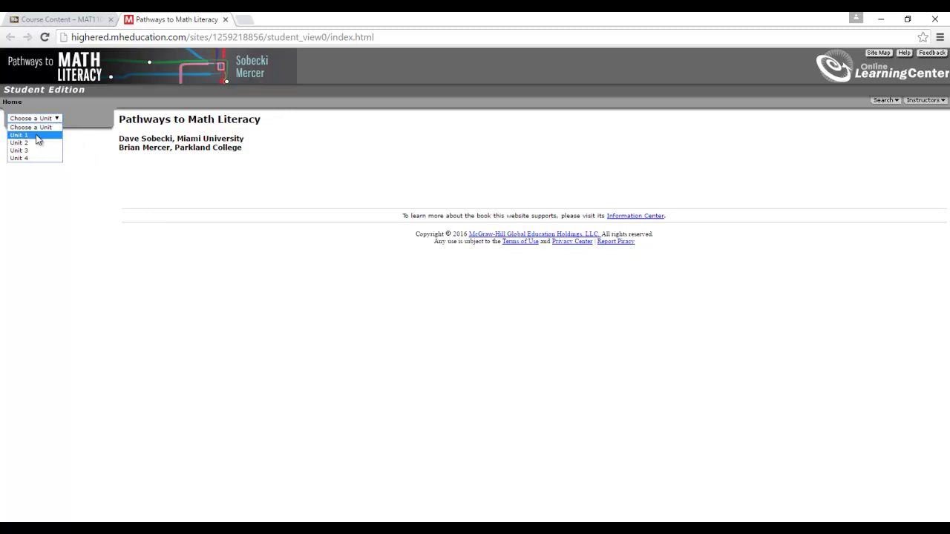
click(37, 136)
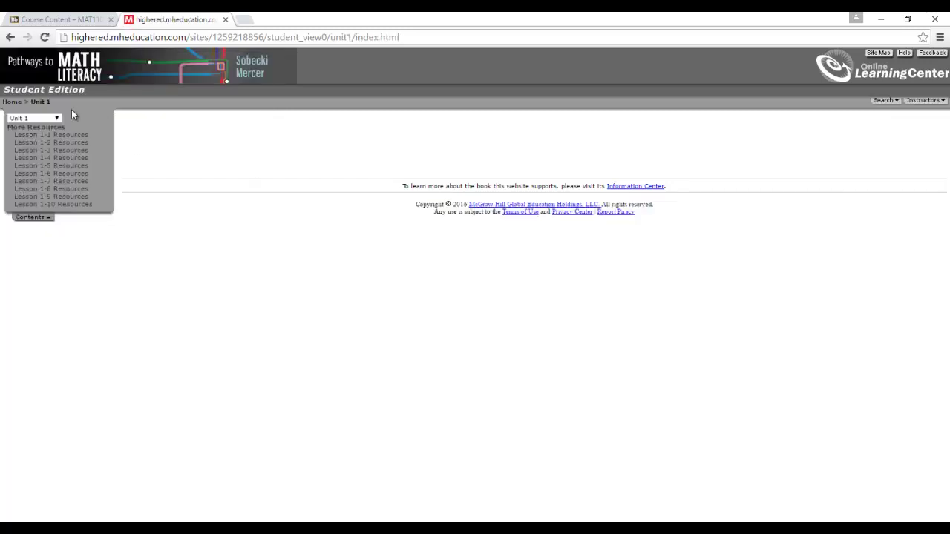
click(71, 207)
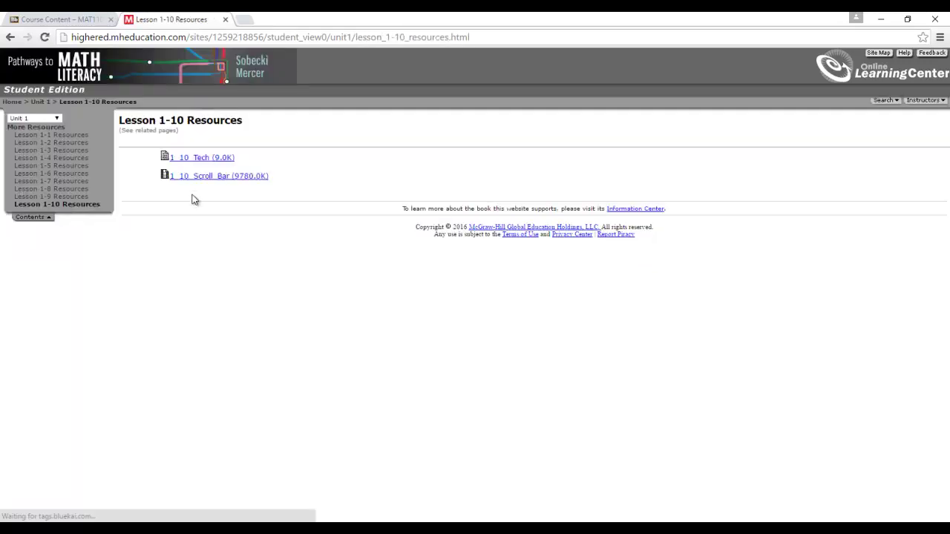
click(214, 162)
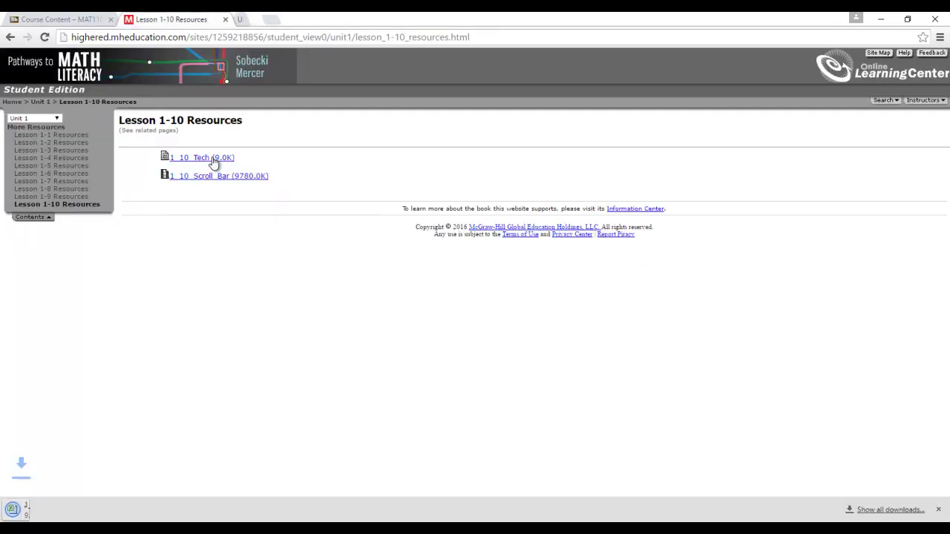
Step: Enable editing on the 1_10_Tech workbook and return to the browser
click(101, 513)
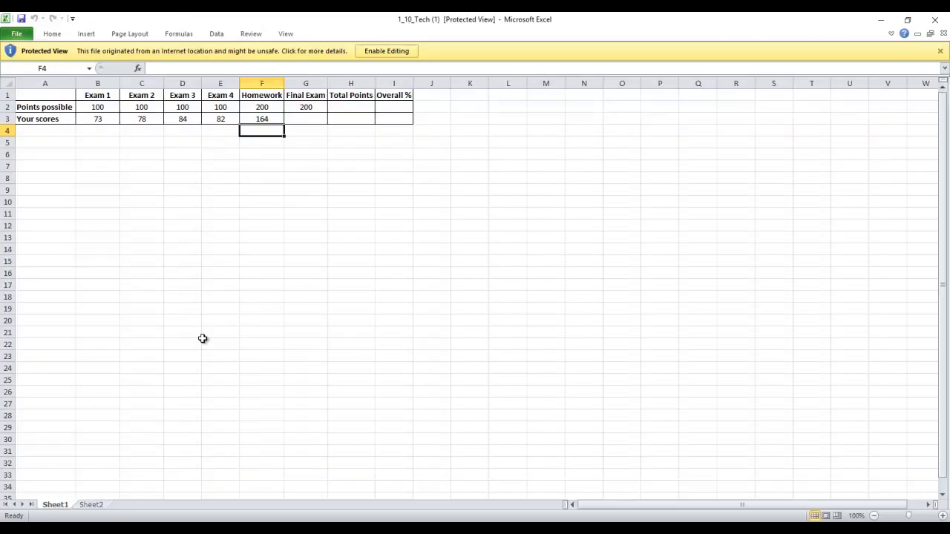
click(394, 52)
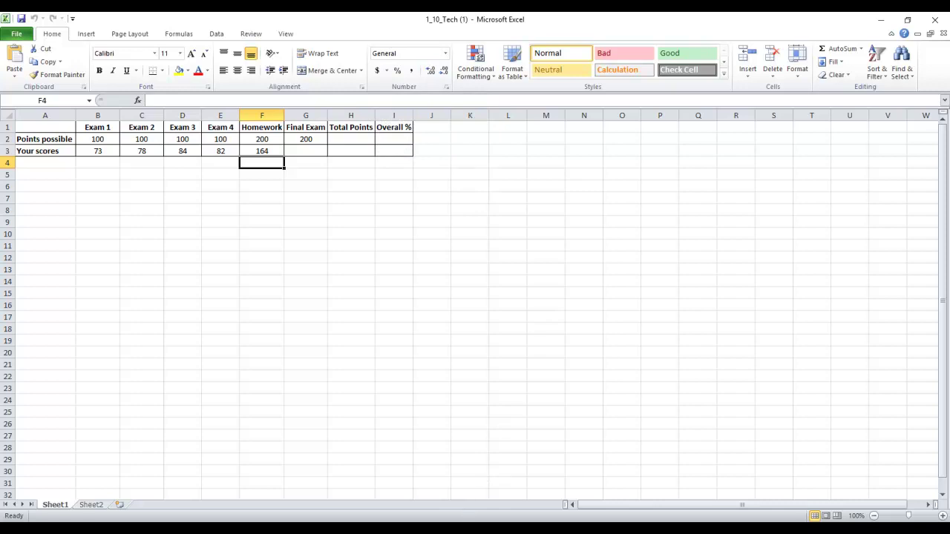
key(alt+Tab)
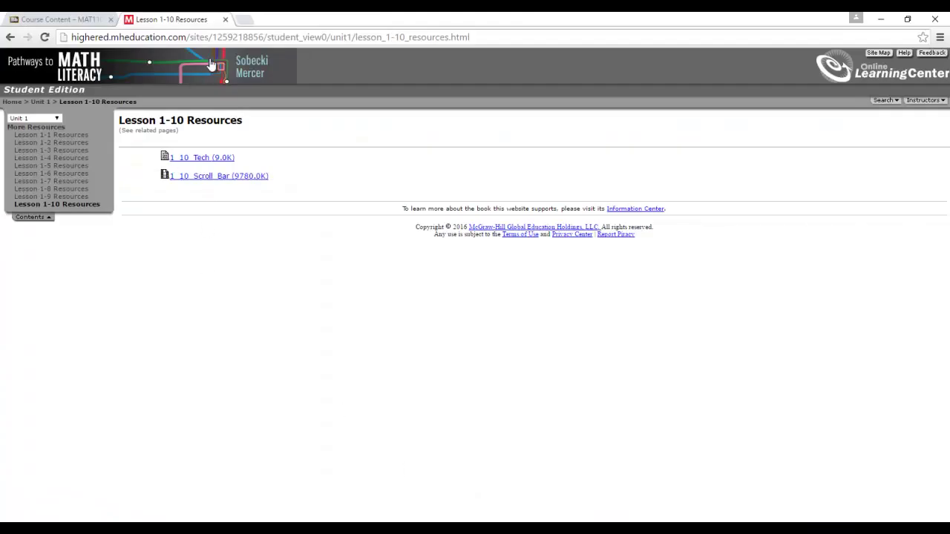
Step: Close the Lesson 1-10 Resources tab and launch Connect Math from Connect Math (Homework)
click(225, 19)
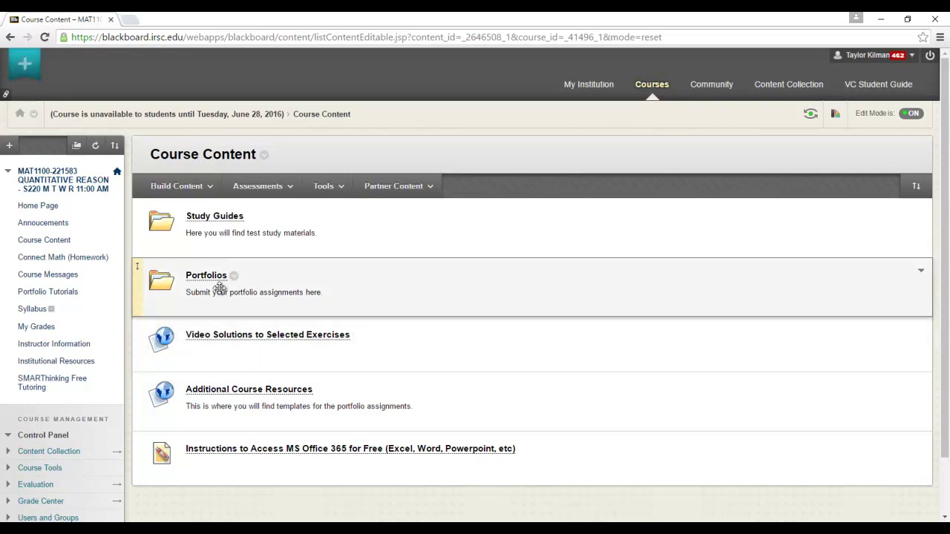
click(53, 260)
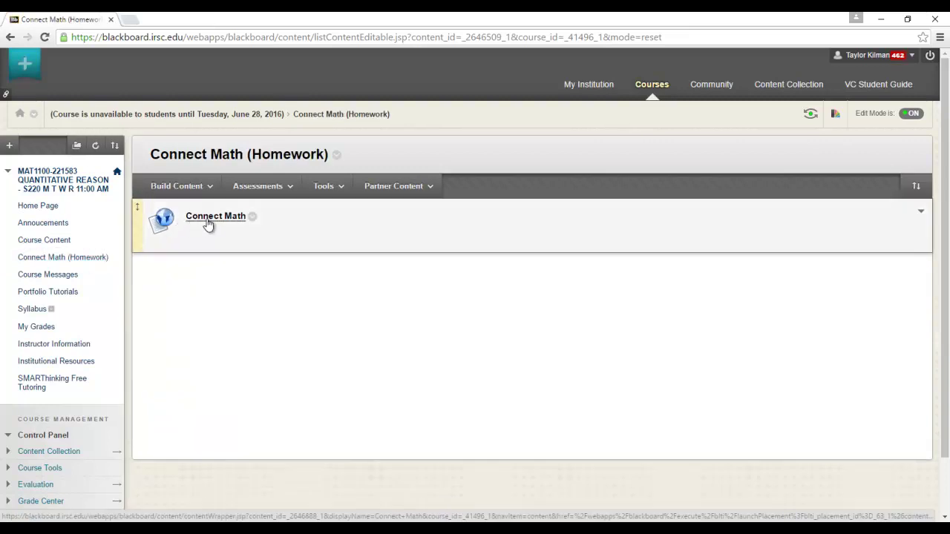
click(209, 223)
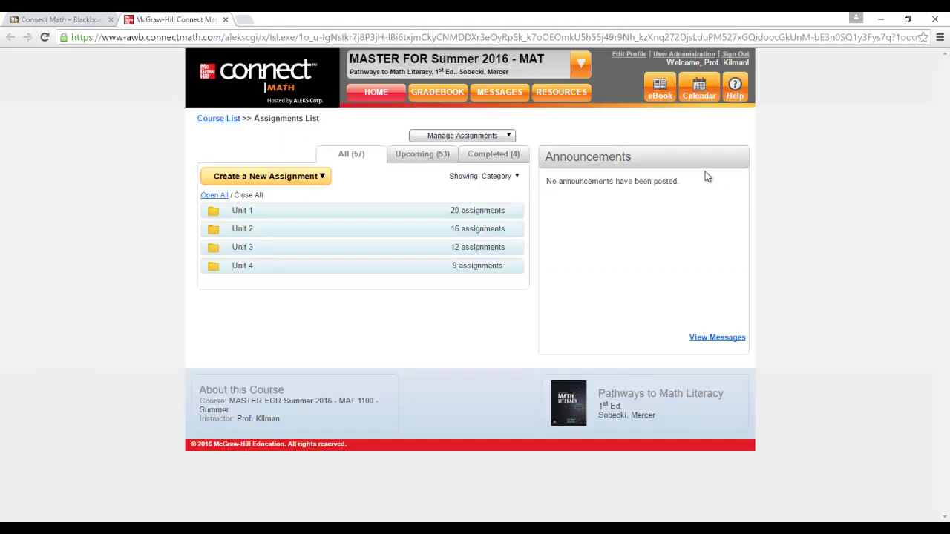
Step: Open the maximized eBook at Unit 1 Lesson 10 'Did You Pass the Test?' and scroll to Portfolio
click(662, 90)
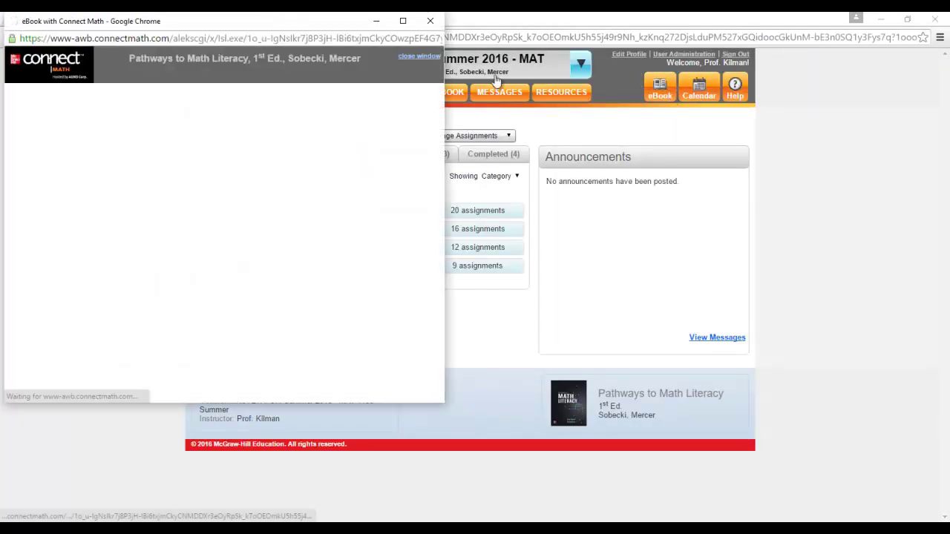
click(403, 20)
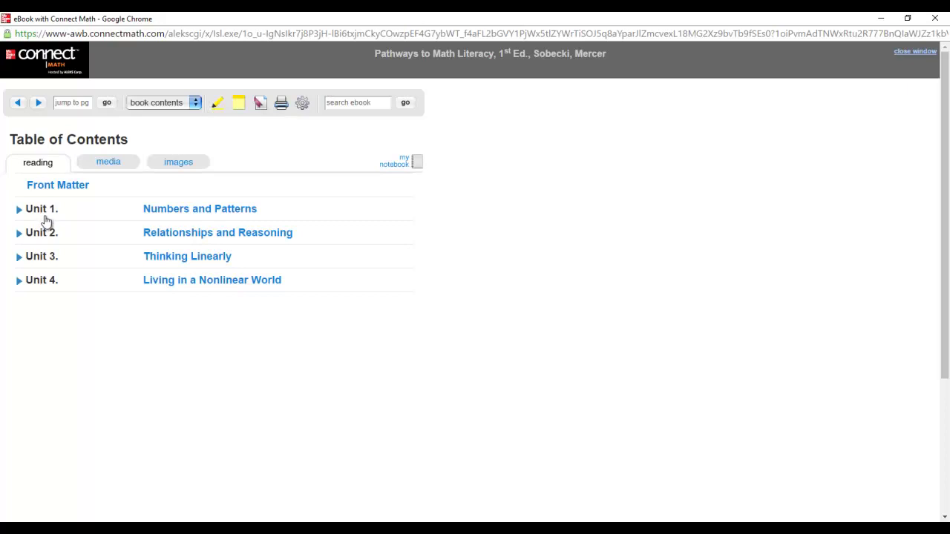
click(42, 215)
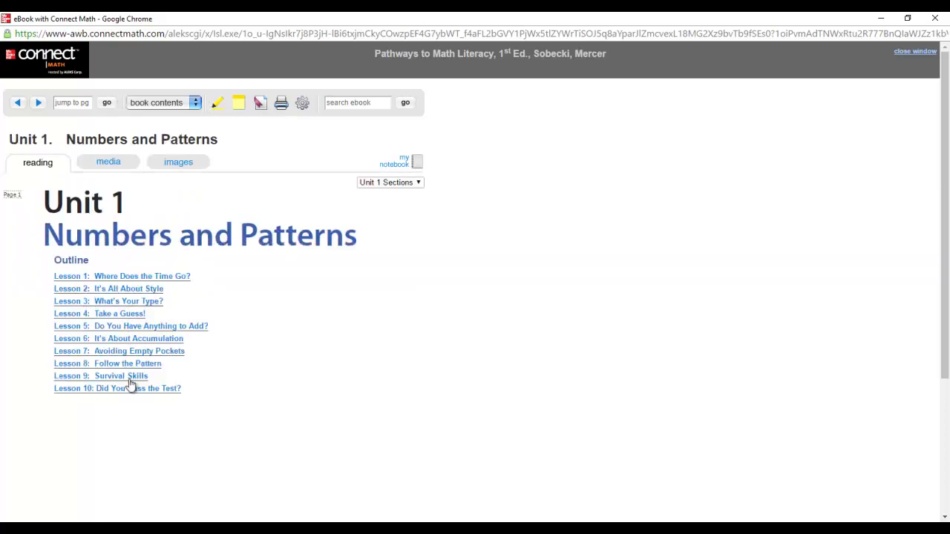
click(134, 391)
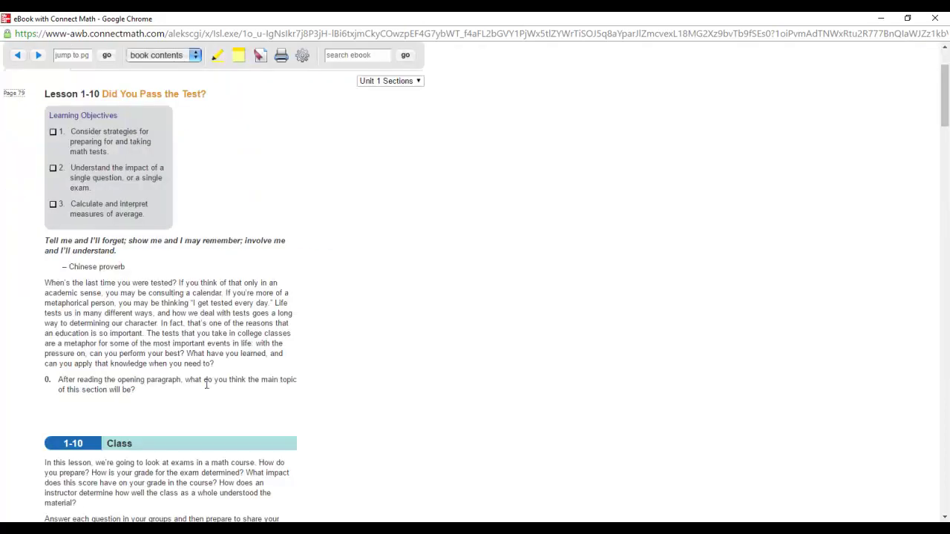
scroll(255, 342, down, 12)
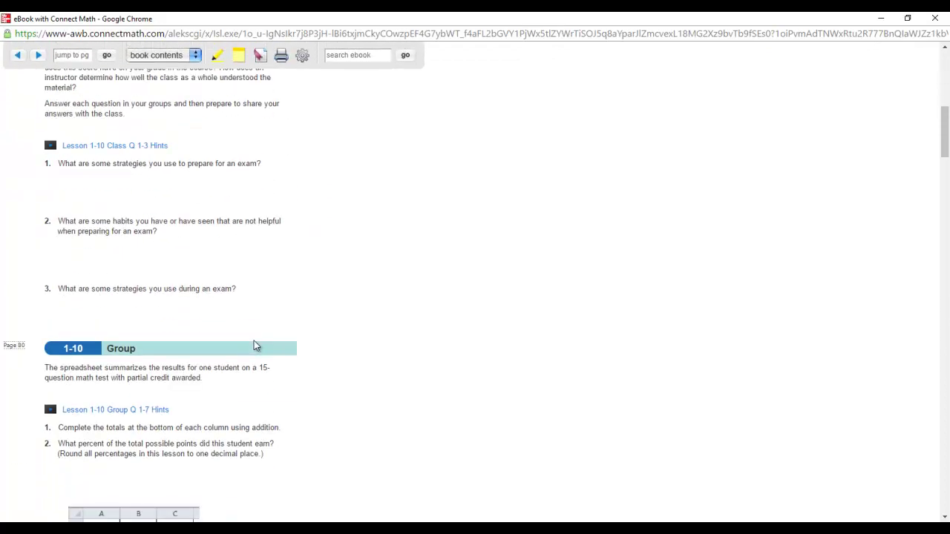
scroll(254, 346, down, 11)
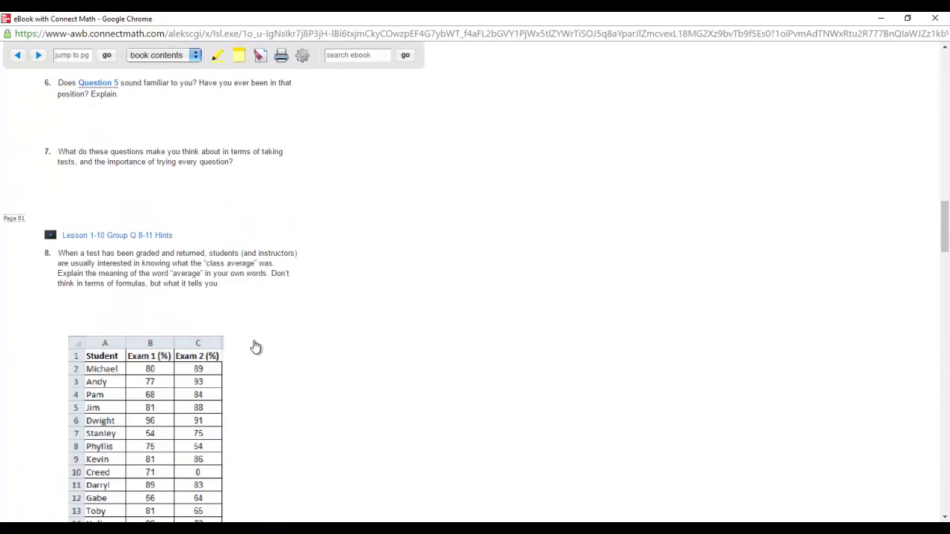
scroll(254, 347, down, 12)
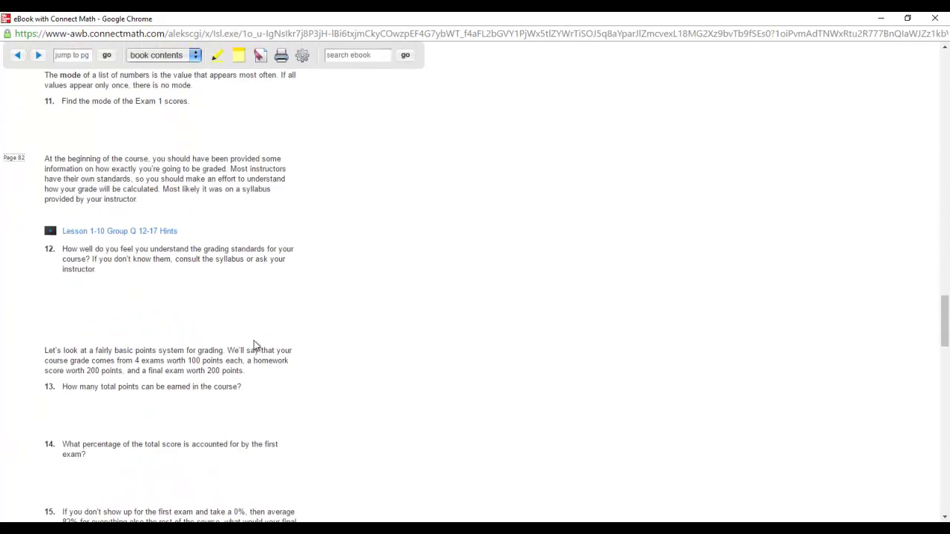
Step: Read the Technology portfolio items, then scroll back up to the questions 15 and 16 score tables
scroll(254, 346, down, 3)
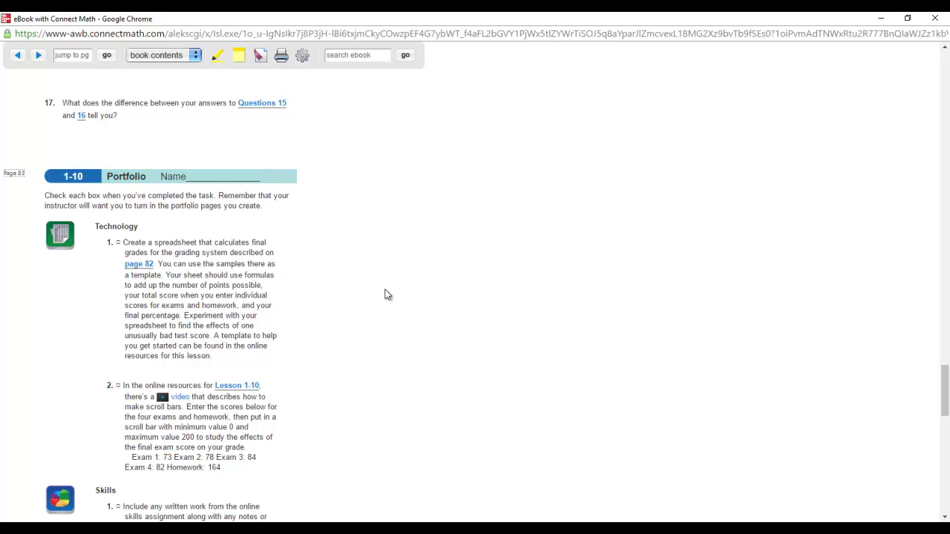
scroll(386, 294, up, 5)
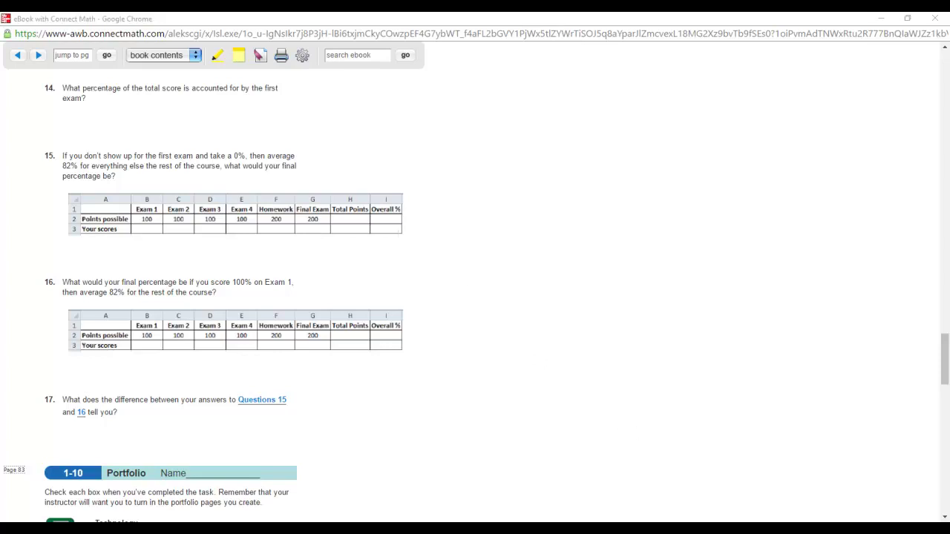
Step: Switch back to the 1_10_Tech workbook in Excel
click(643, 520)
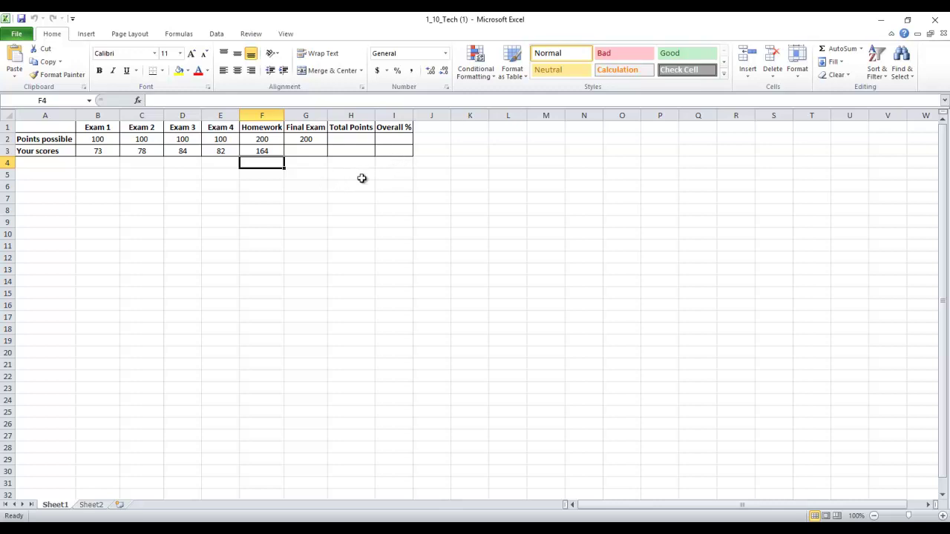
Step: Inspect the Total Points cells and the exam scores in row 3
click(349, 139)
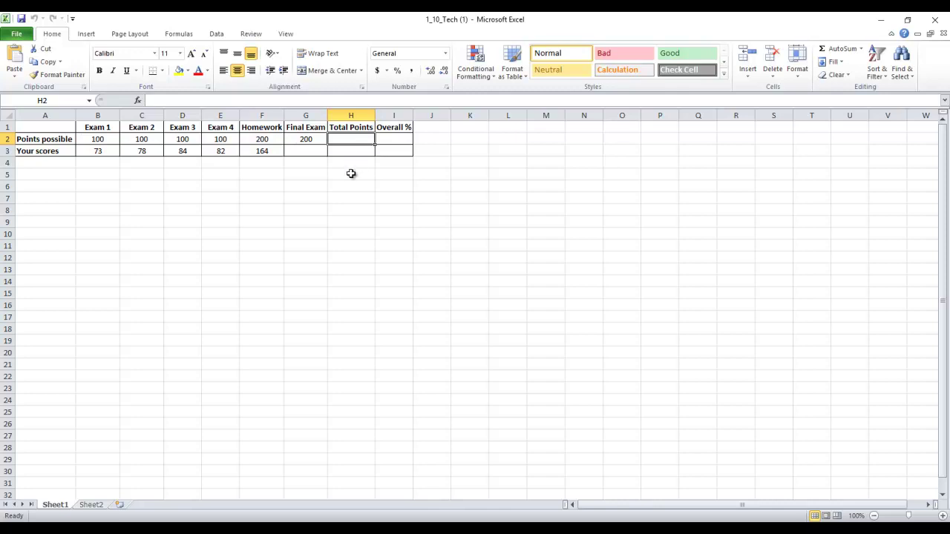
click(360, 162)
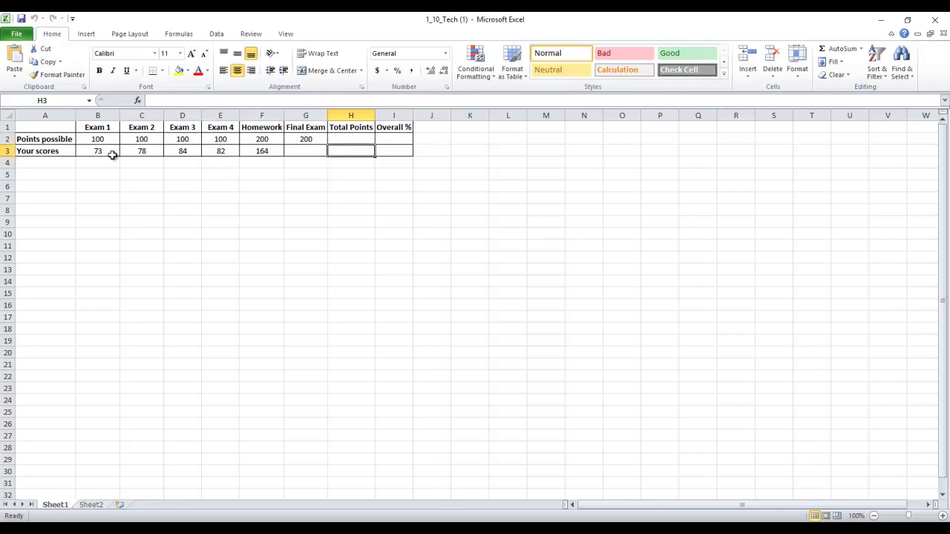
drag(95, 153, 297, 148)
click(352, 150)
Step: Enter 175 as the Final Exam score in G3 and review the completed scores row
click(302, 151)
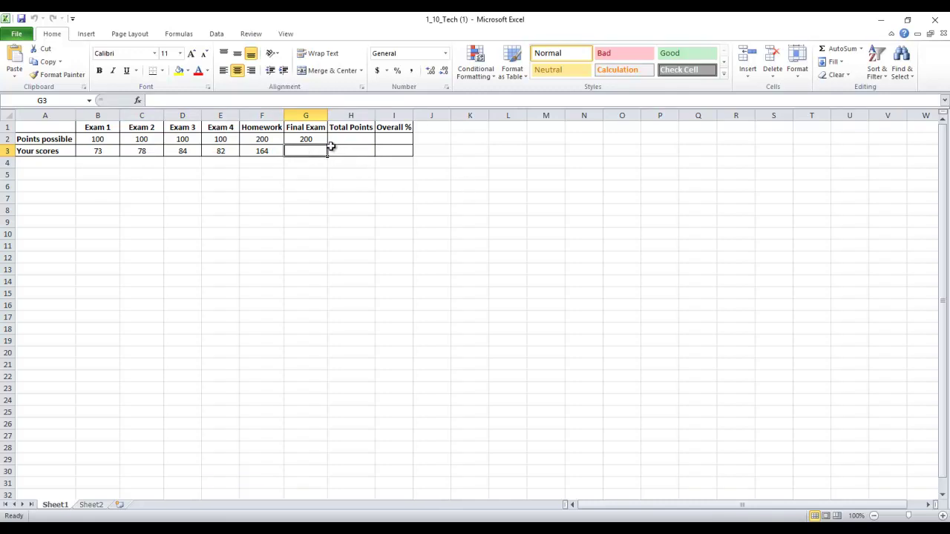
click(306, 139)
click(313, 149)
text(175)
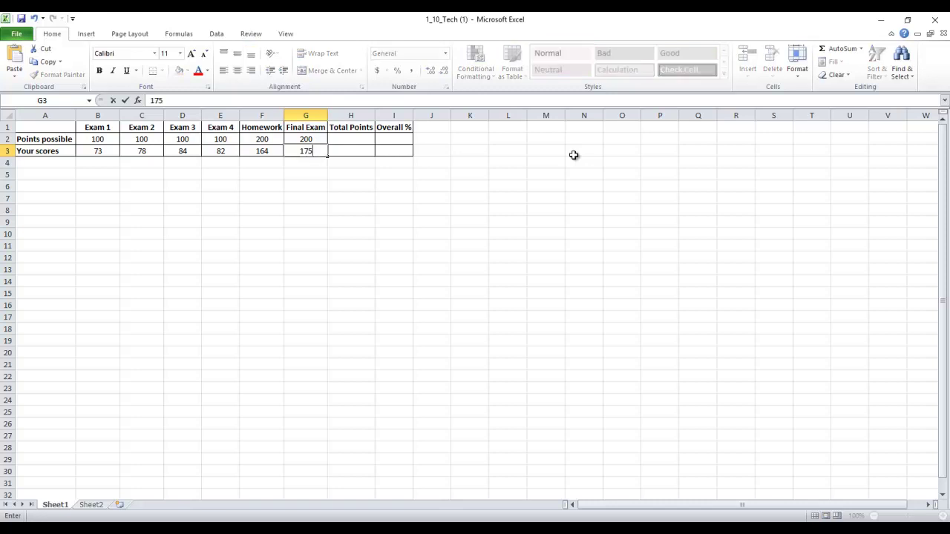
key(Return)
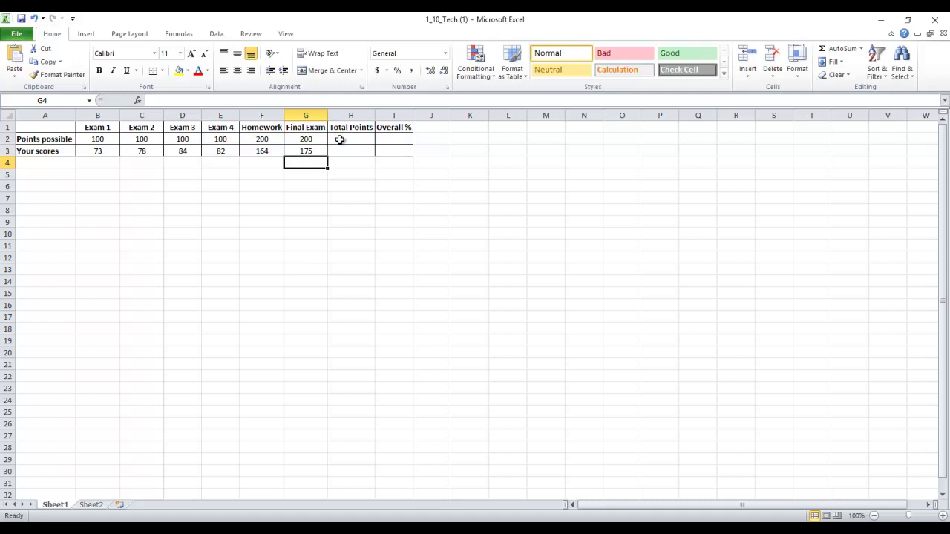
drag(312, 148, 116, 154)
click(455, 186)
click(359, 142)
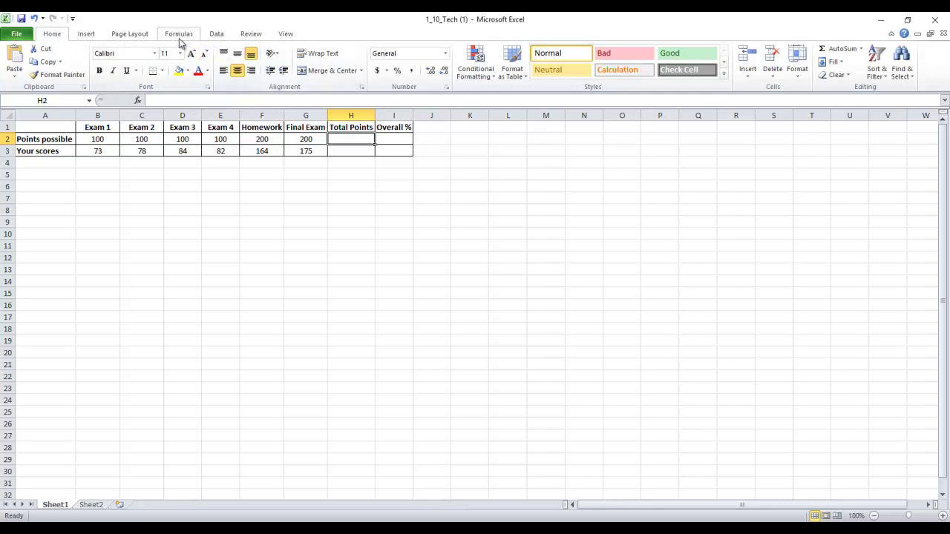
Step: Insert =SUM(B2:G2) in H2 with AutoSum so points possible total 800
click(180, 37)
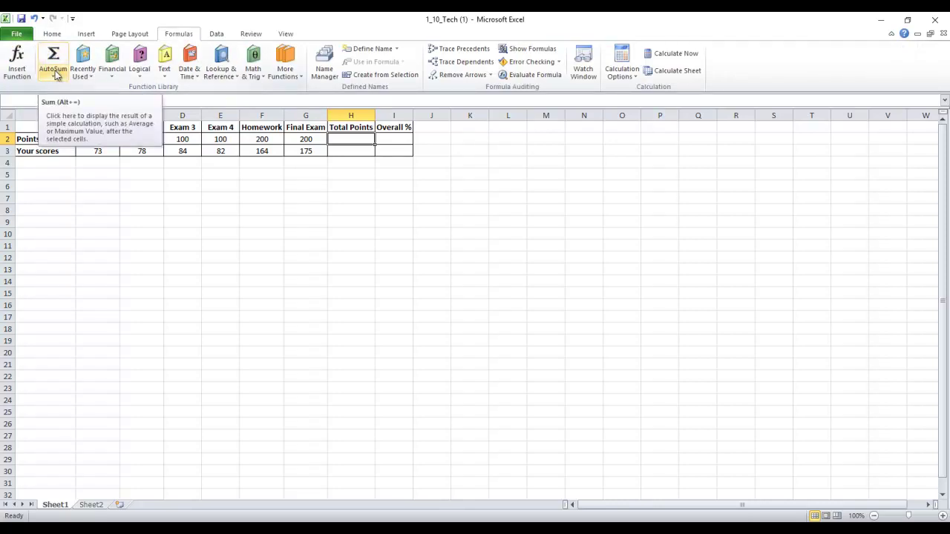
click(56, 75)
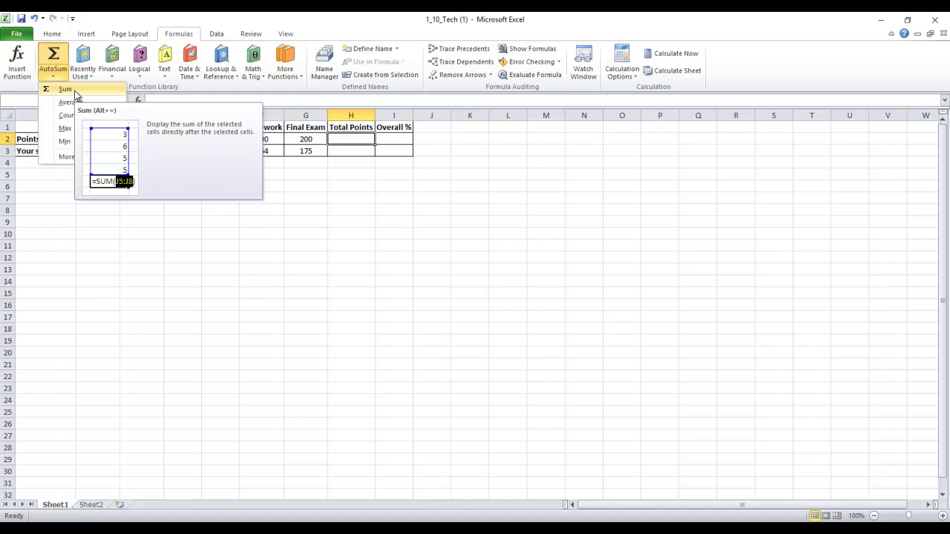
click(66, 89)
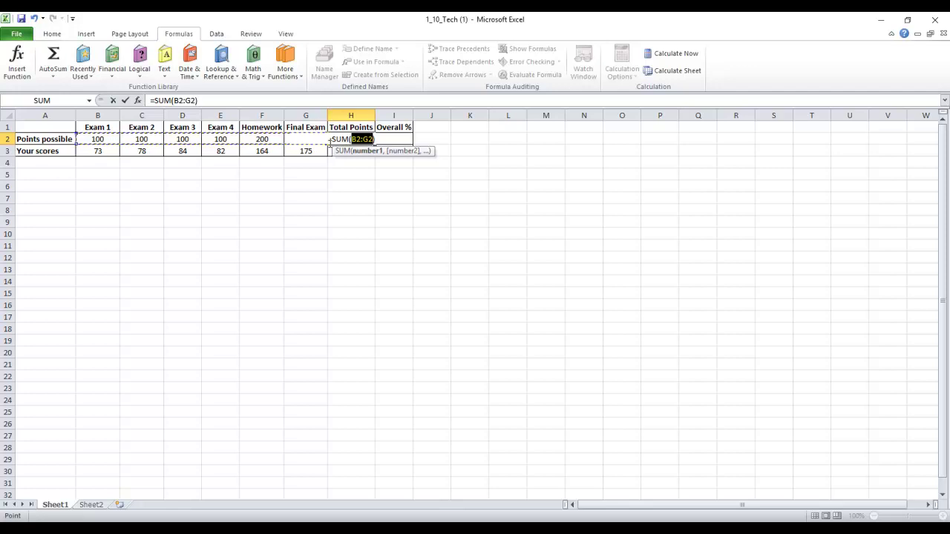
key(Return)
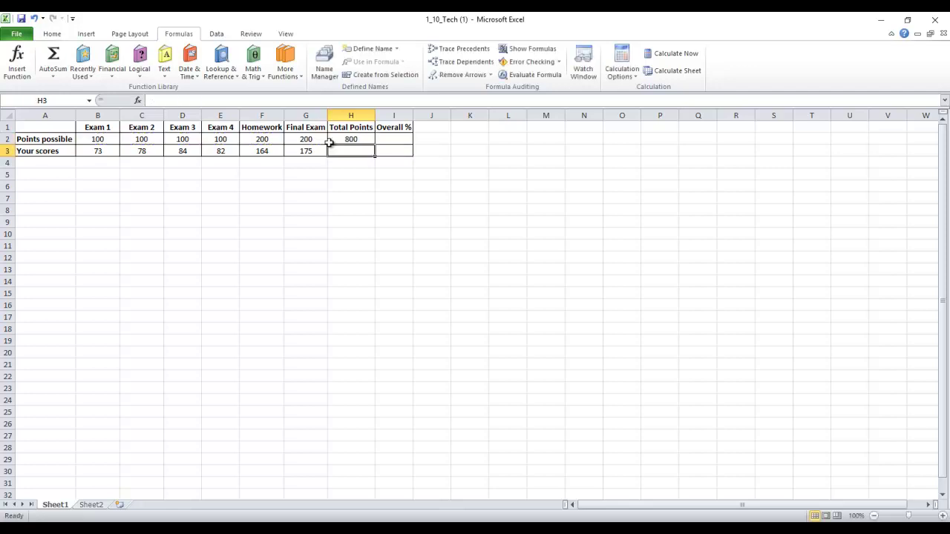
click(355, 140)
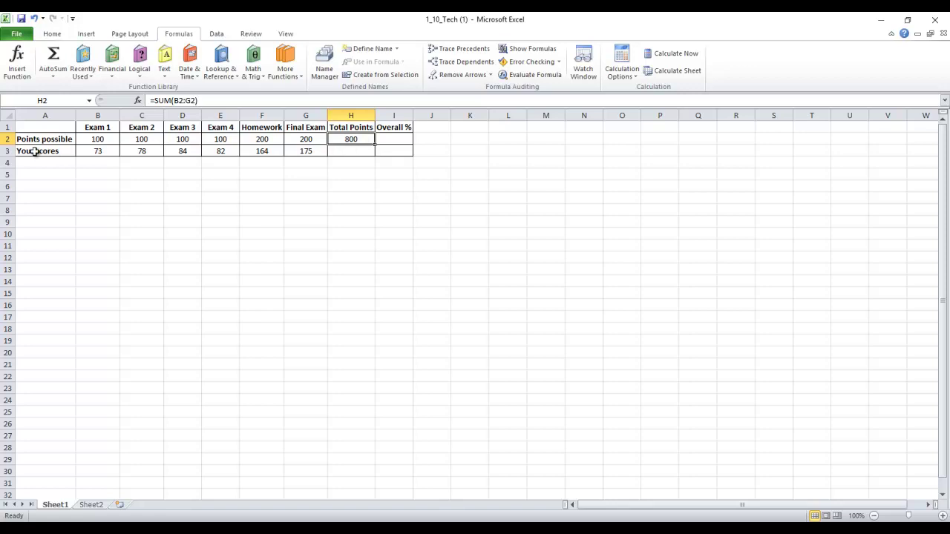
click(341, 153)
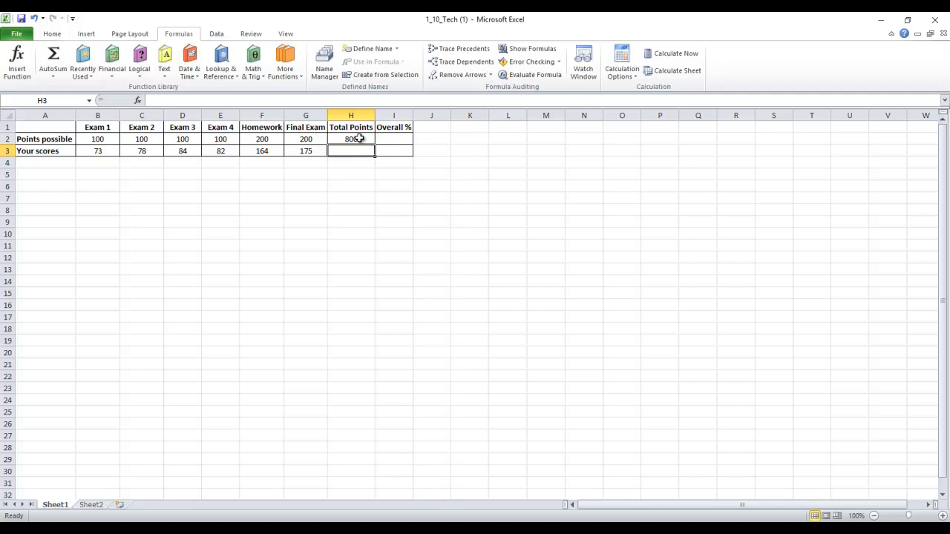
click(359, 139)
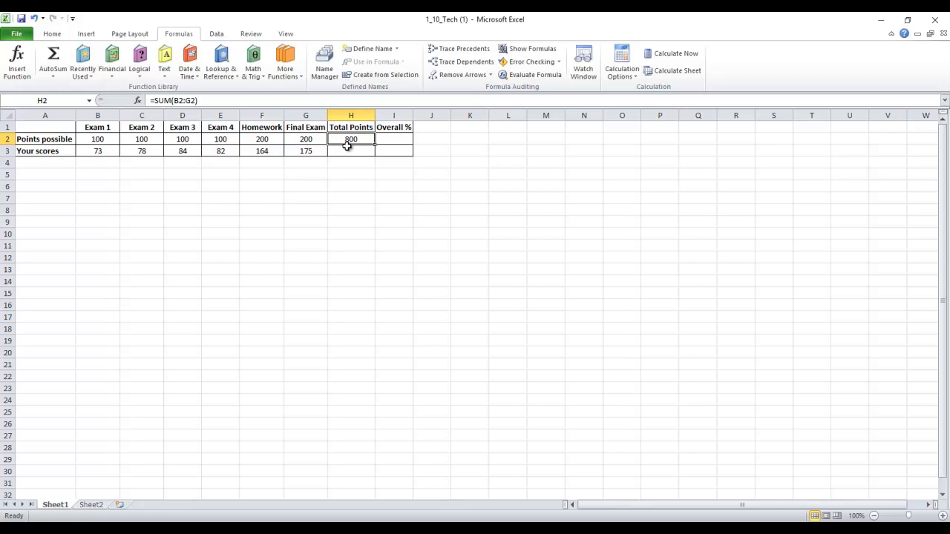
click(353, 149)
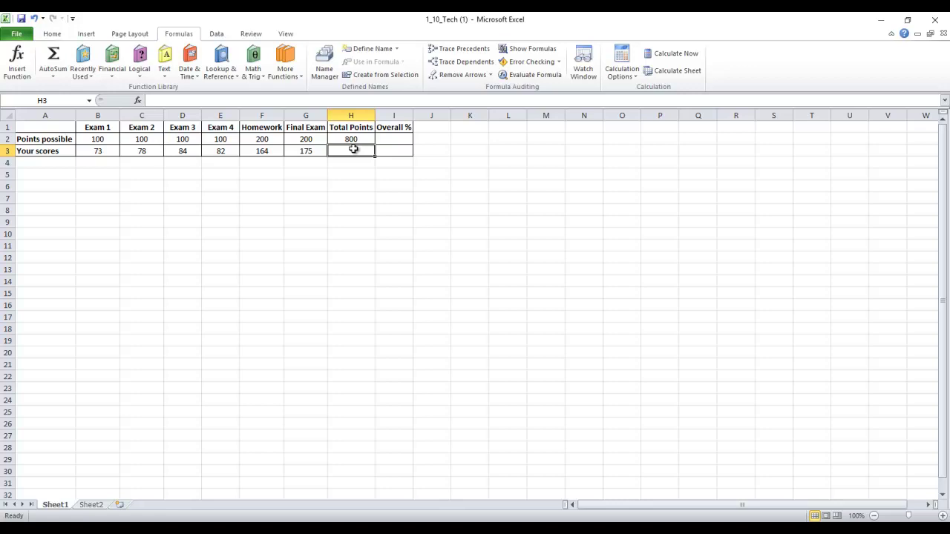
Step: Enter =SUM(B3:G3) in H3 so your scores total 656, replacing the earlier =B3+C3+D3 attempt
text(=)
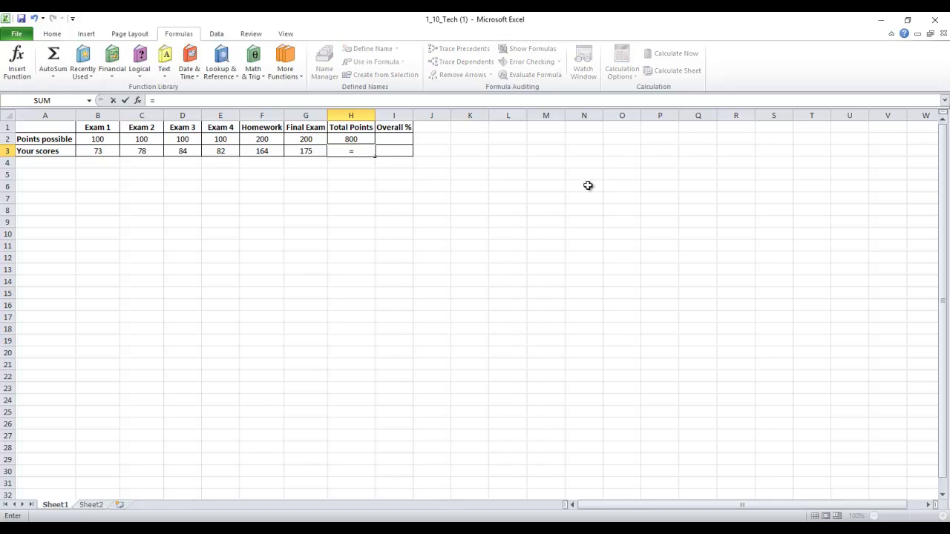
text(Sum)
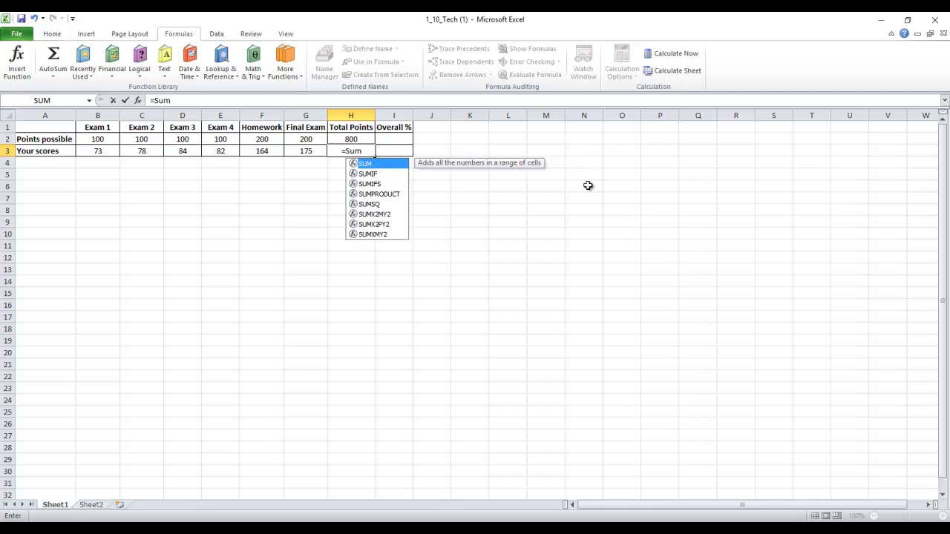
text(()
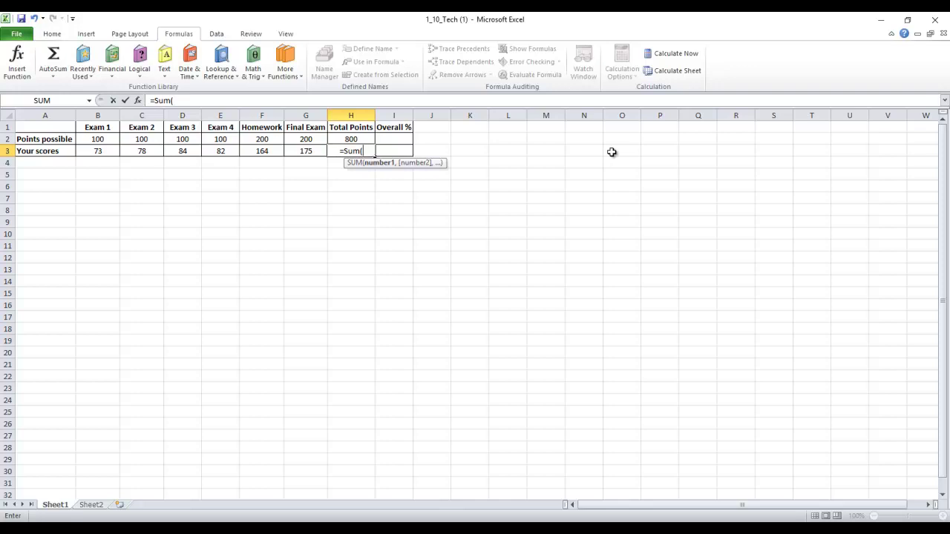
key(BackSpace)
key(BackSpace)
key(BackSpace)
key(BackSpace)
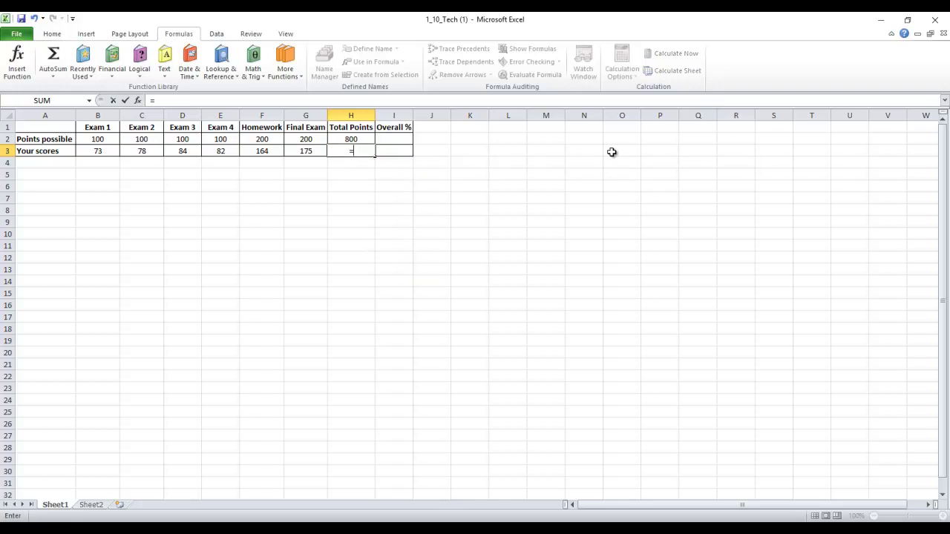
text(B3)
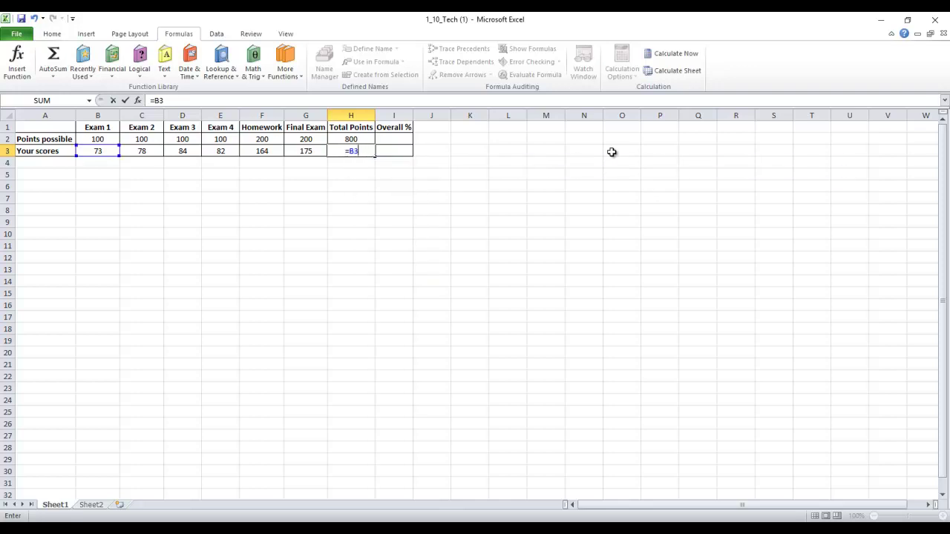
text(+C3+D3)
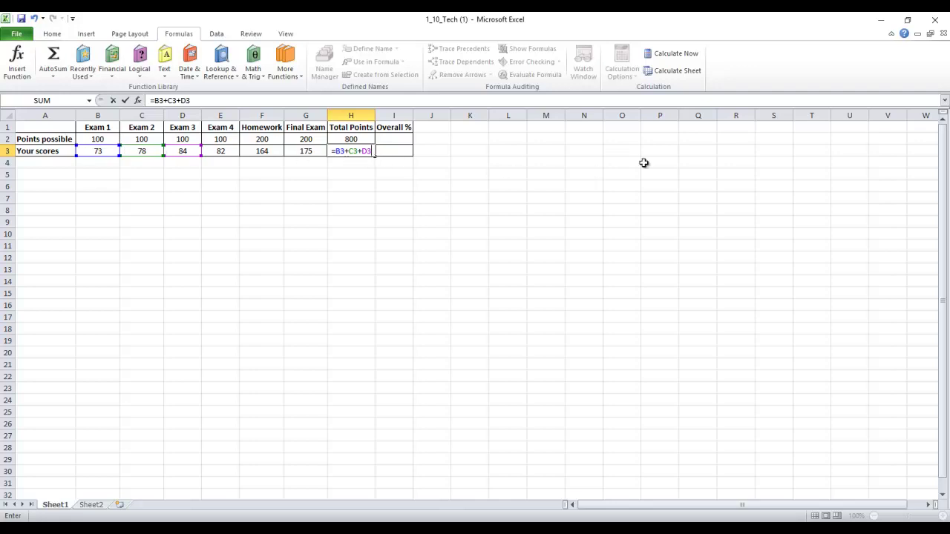
key(BackSpace)
key(BackSpace)
key(BackSpace)
key(BackSpace)
key(BackSpace)
key(BackSpace)
key(BackSpace)
key(BackSpace)
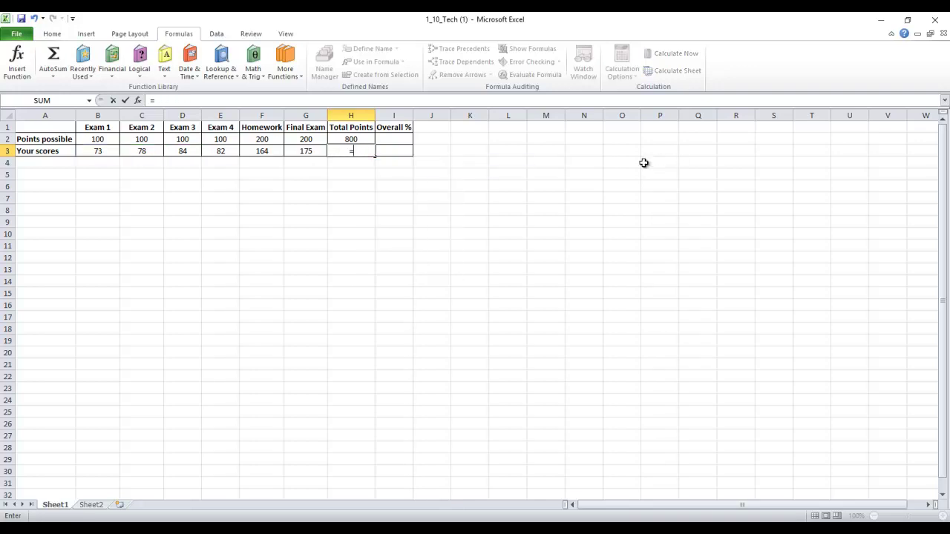
text(Sum)
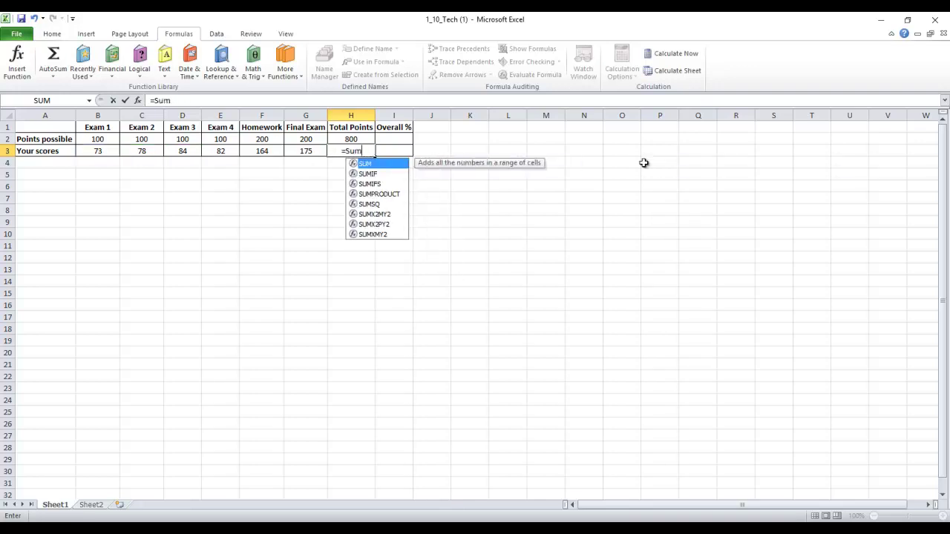
text(()
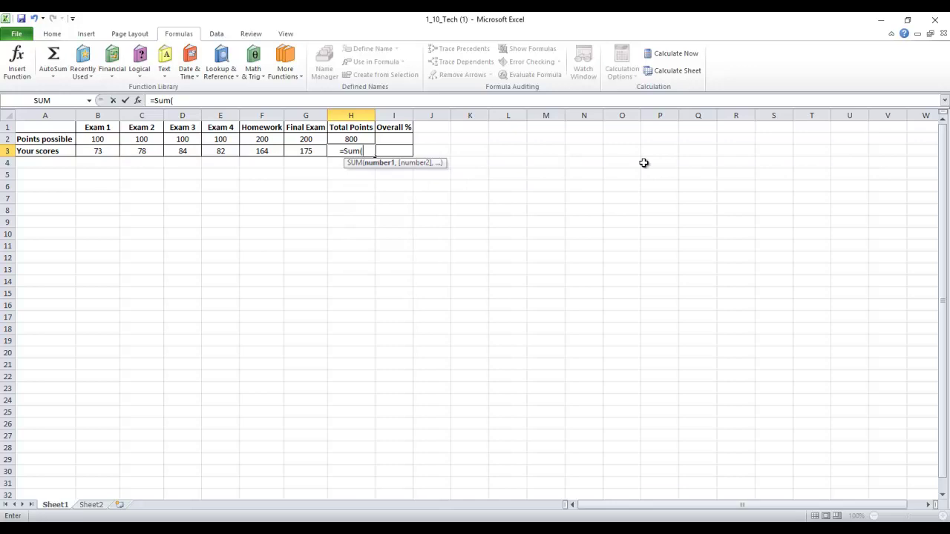
text(B3)
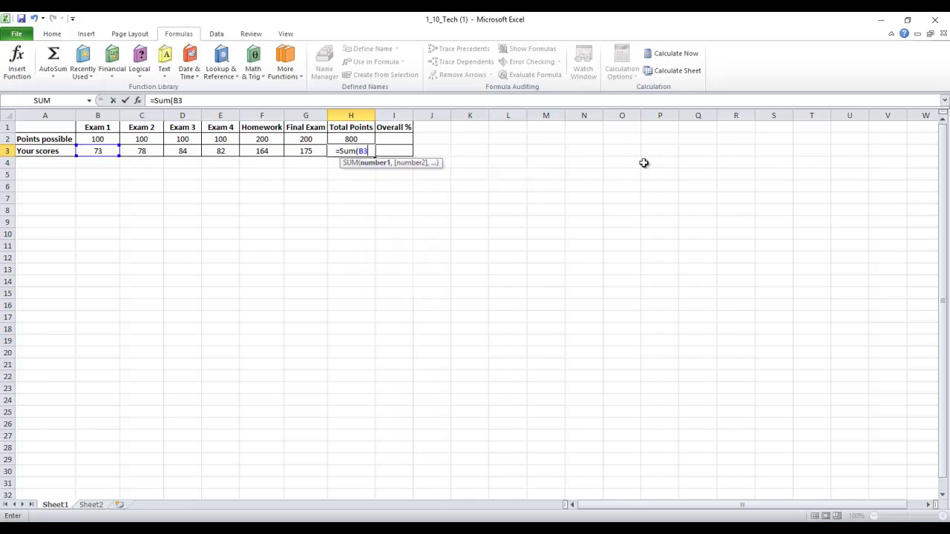
text(:G3))
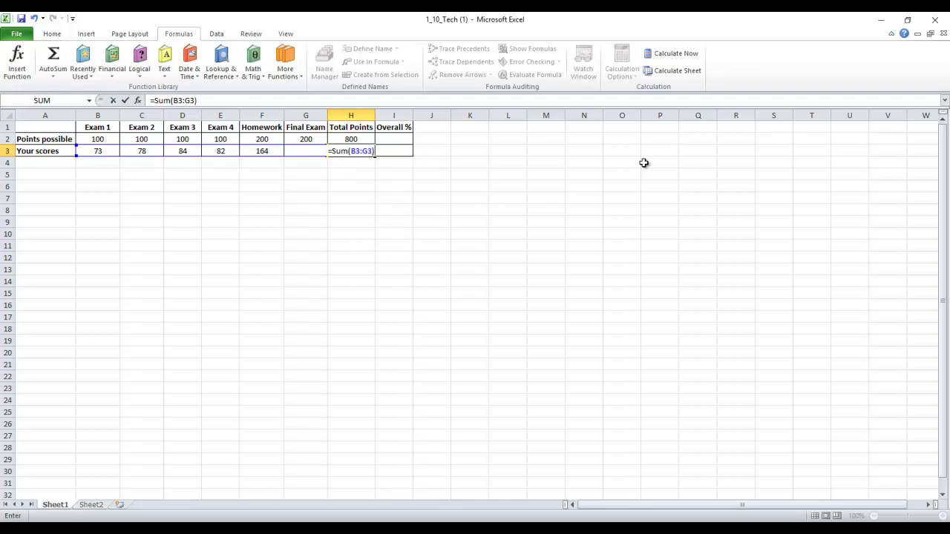
key(Return)
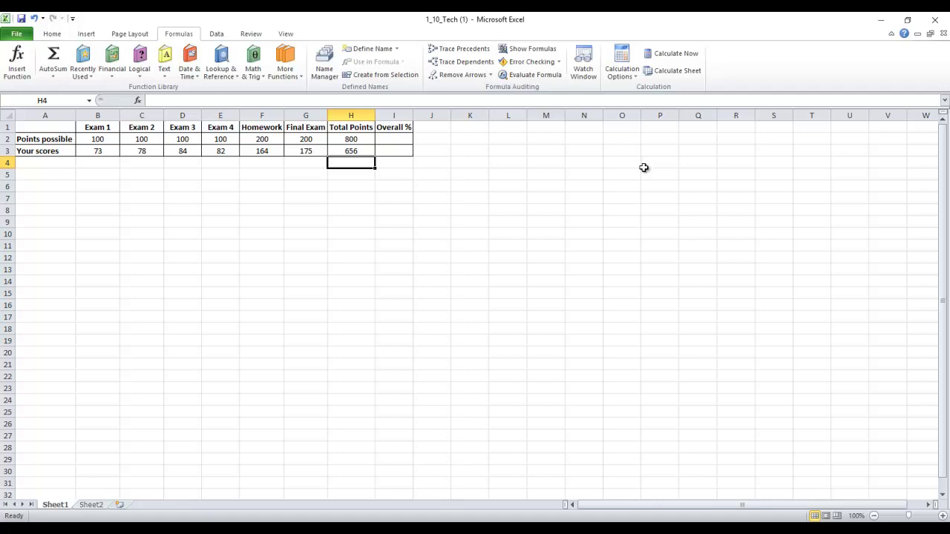
click(355, 138)
click(355, 151)
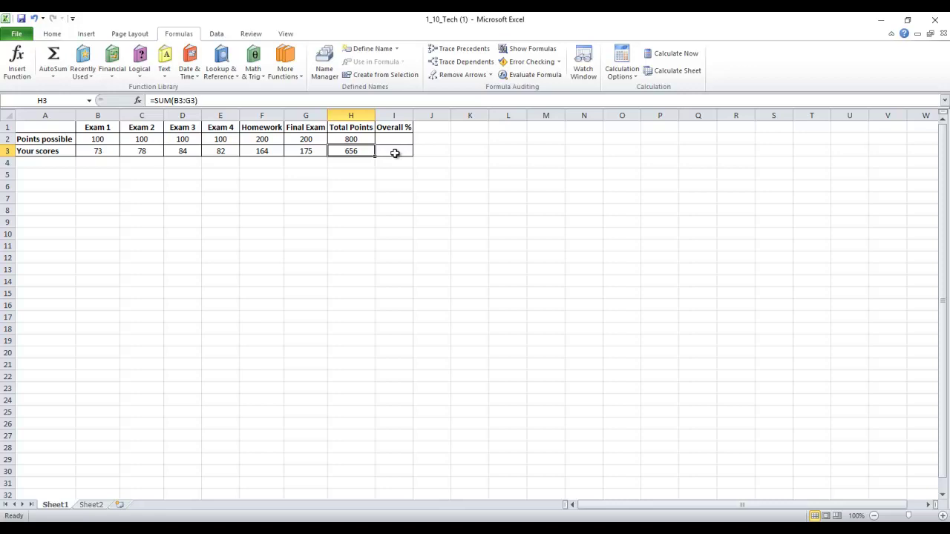
click(400, 148)
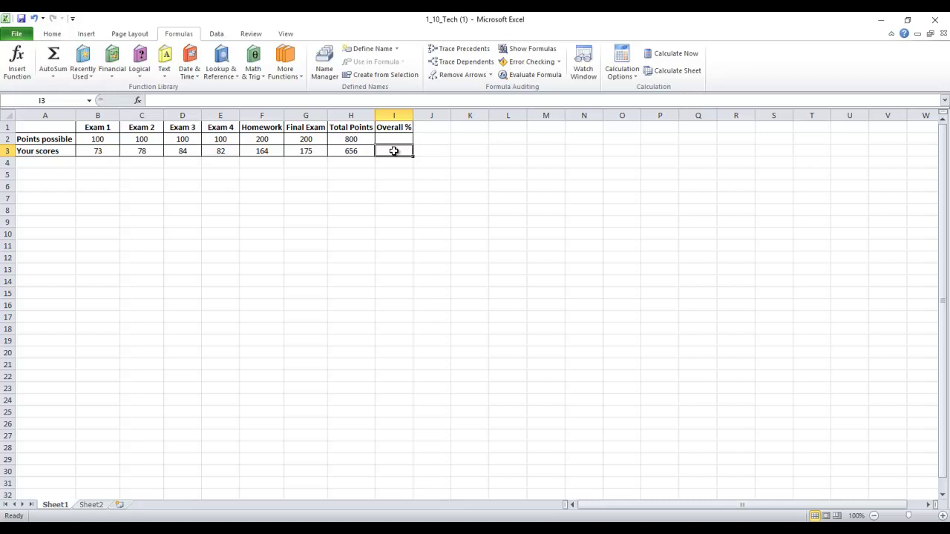
Step: Begin the Overall % formula in I3 with =(H3, referencing the Total Points
text(=)
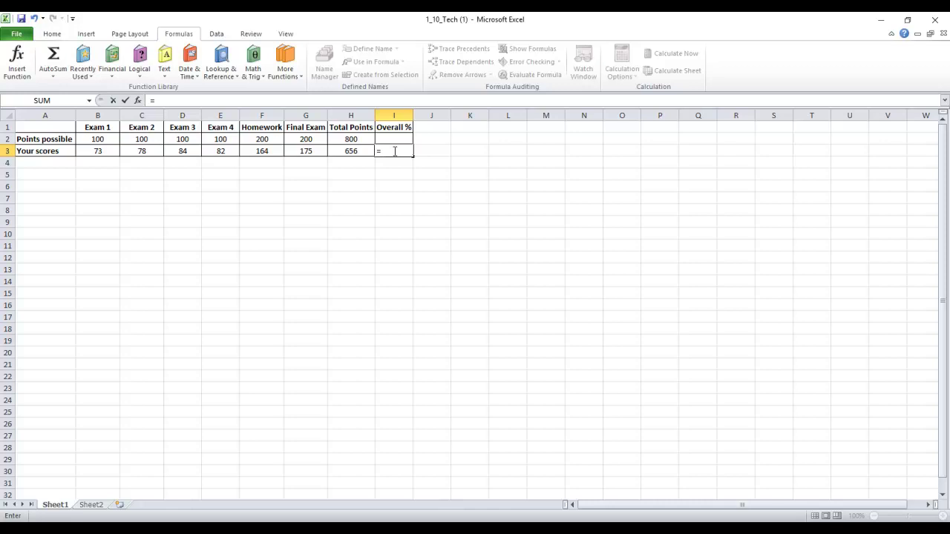
text(()
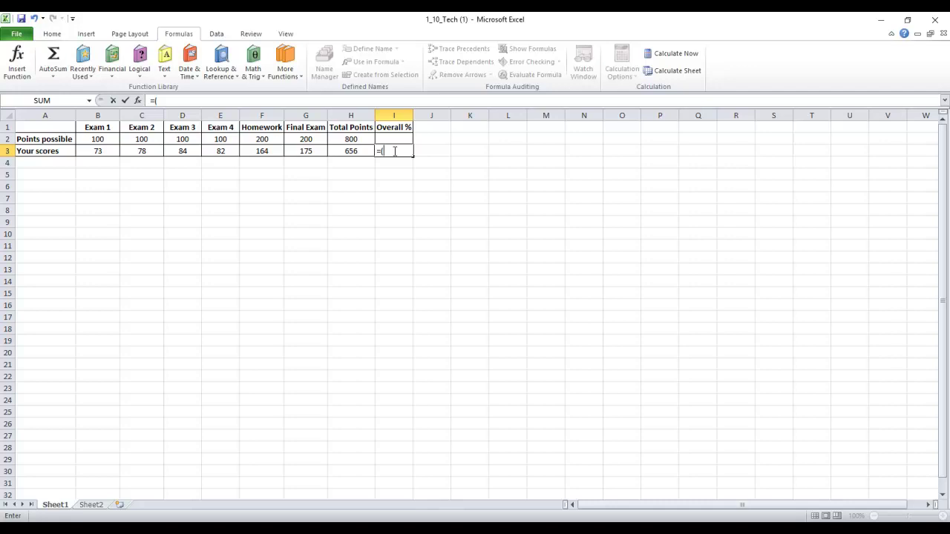
text(H)
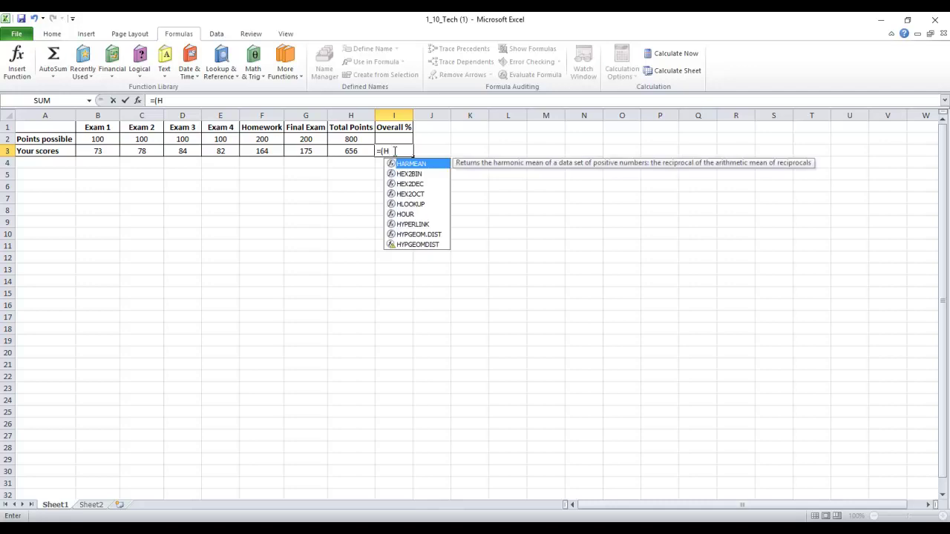
text(3)
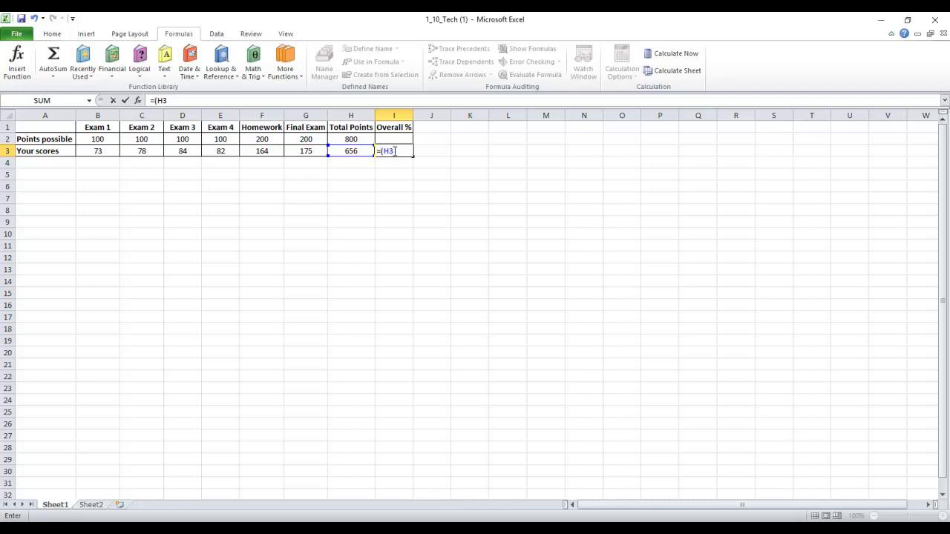
Step: Complete I3's formula as =(H3/H2)*100 so it shows 82
text(/H2)*)
text(100)
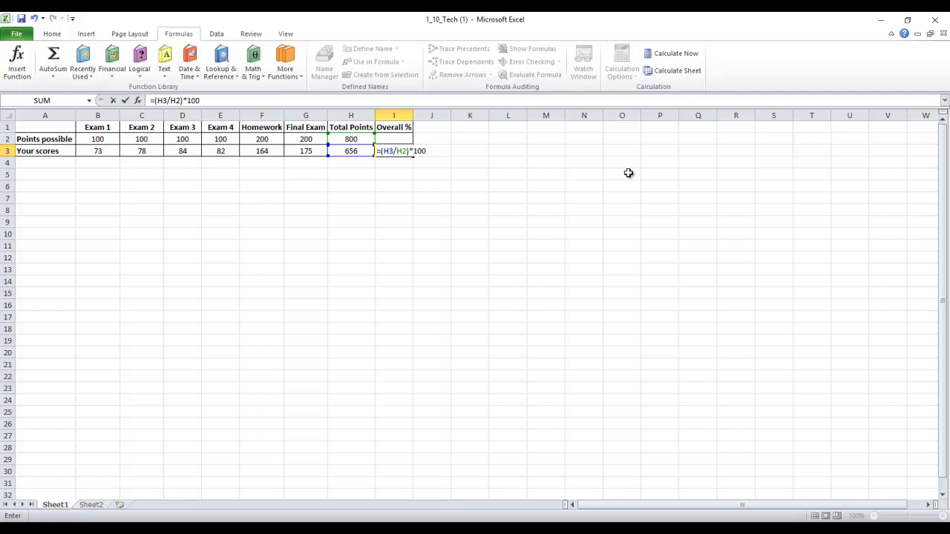
key(Return)
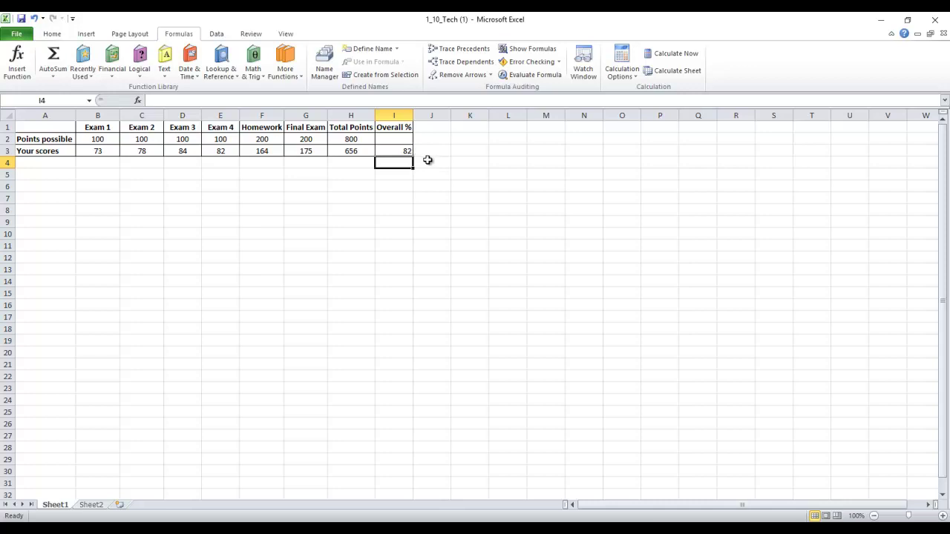
key(Up)
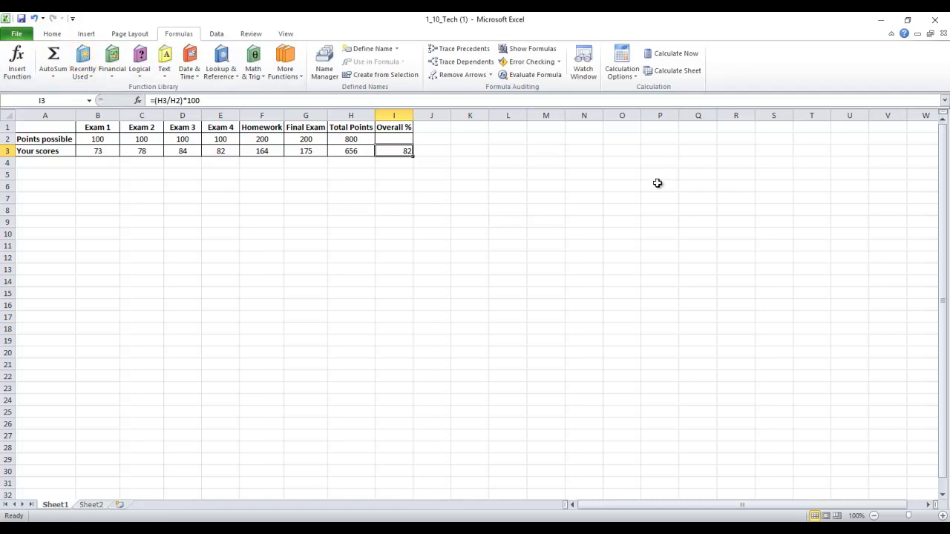
click(58, 35)
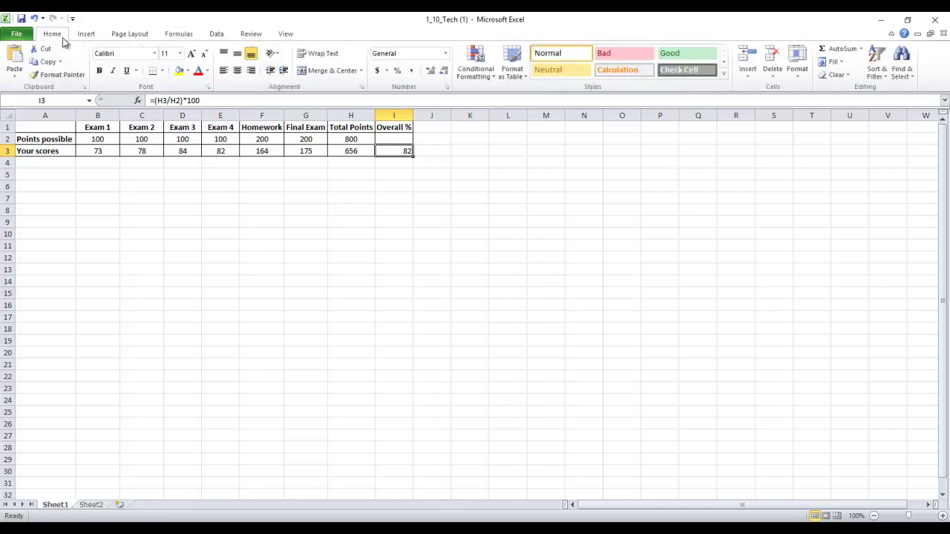
click(445, 55)
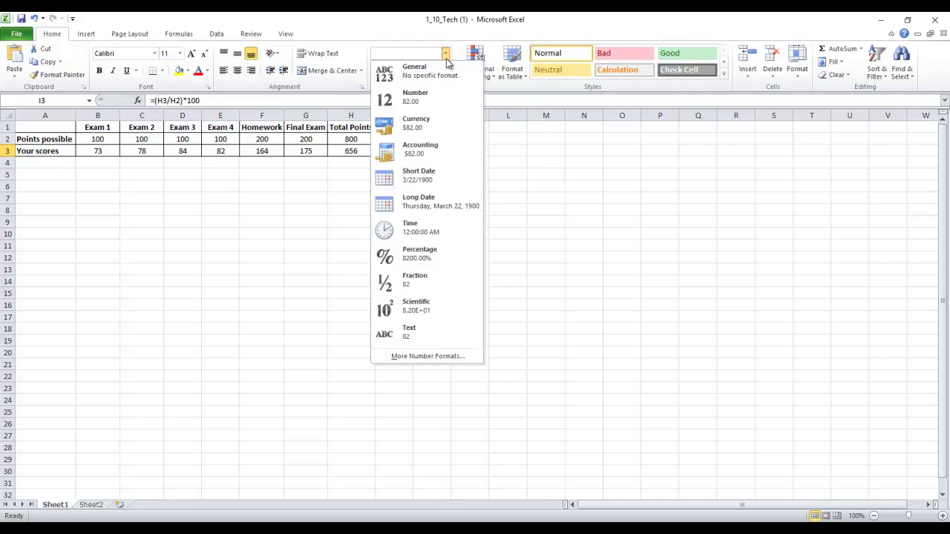
click(431, 253)
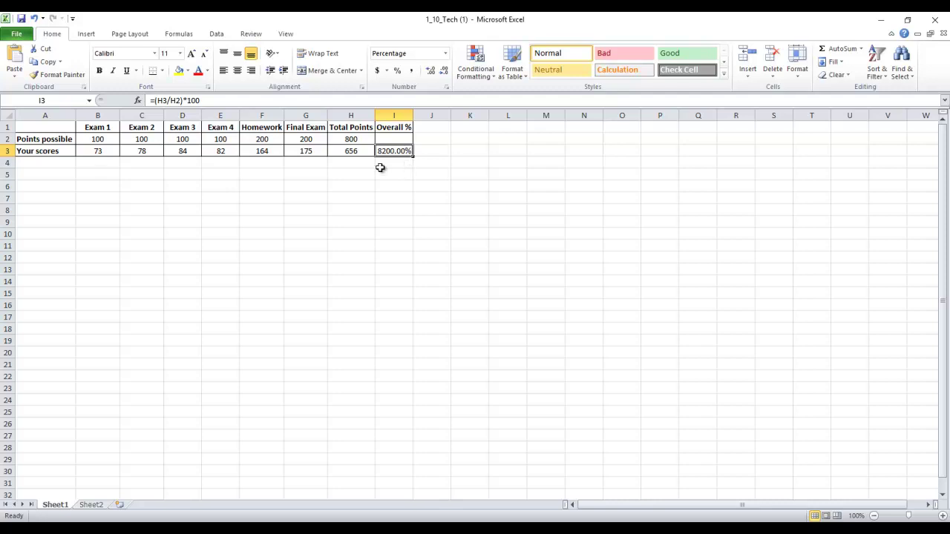
key(ctrl+z)
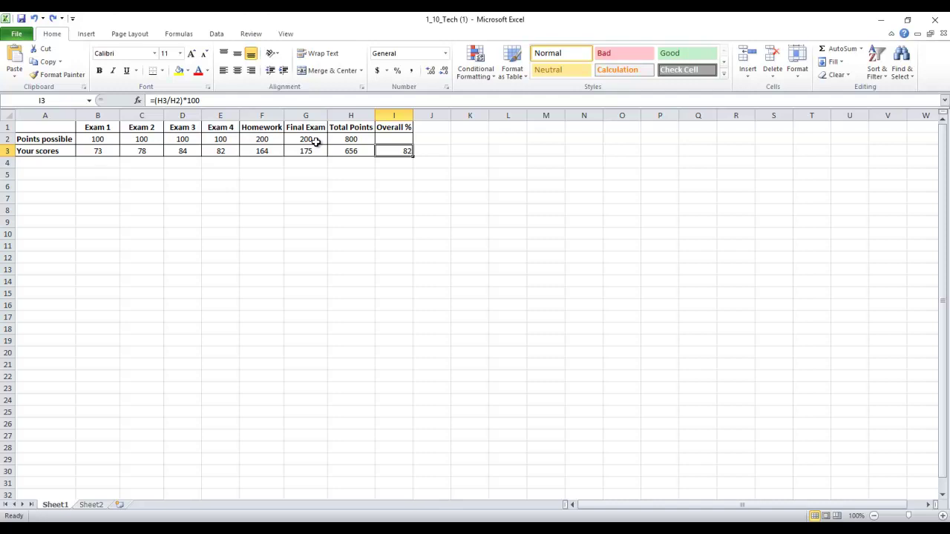
Step: Centre I3, trim its formula to =(H3/H2) and apply Percent Style to show 82%
click(237, 70)
click(252, 100)
key(BackSpace)
key(BackSpace)
key(BackSpace)
key(BackSpace)
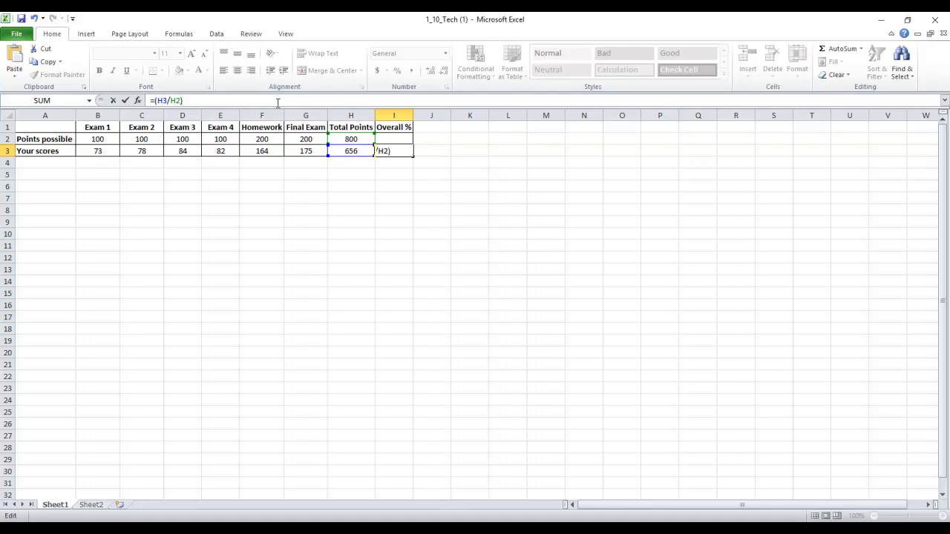
key(Return)
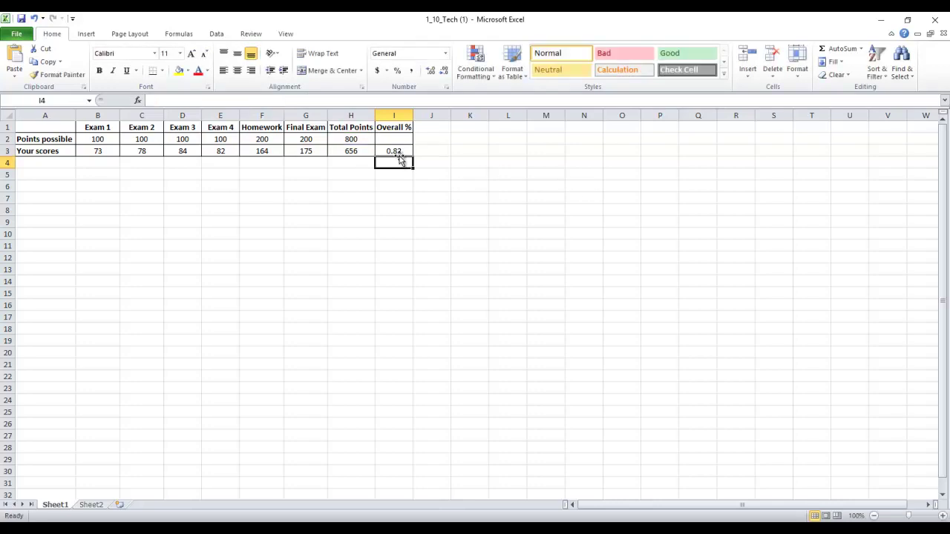
click(399, 153)
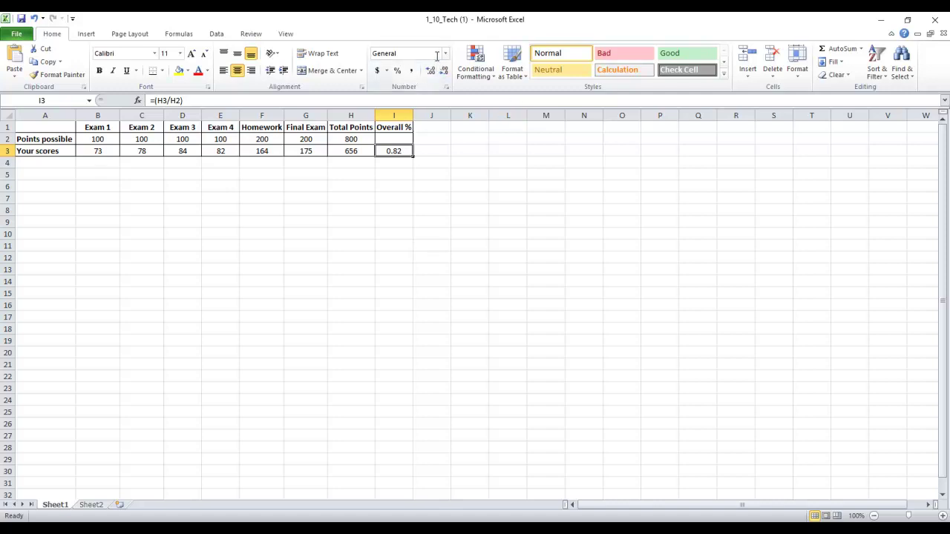
click(397, 71)
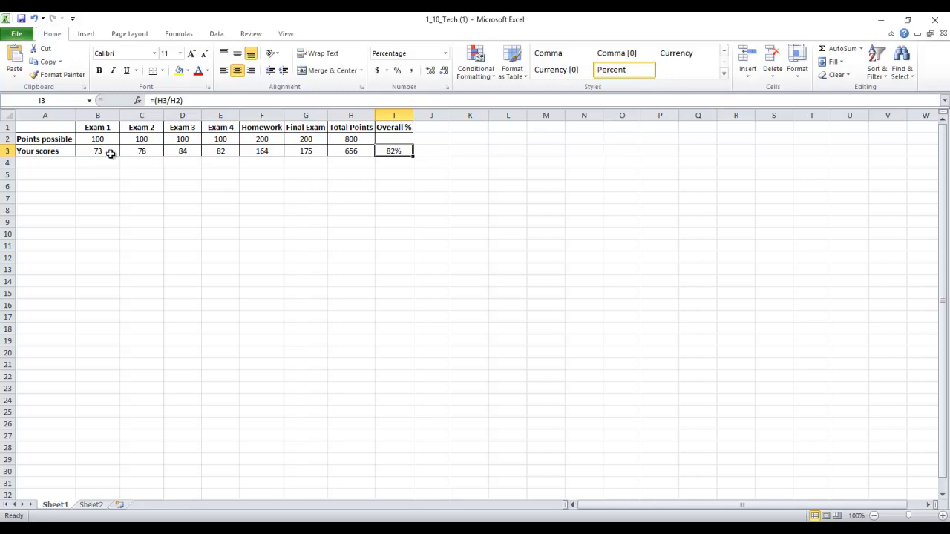
drag(103, 151, 263, 153)
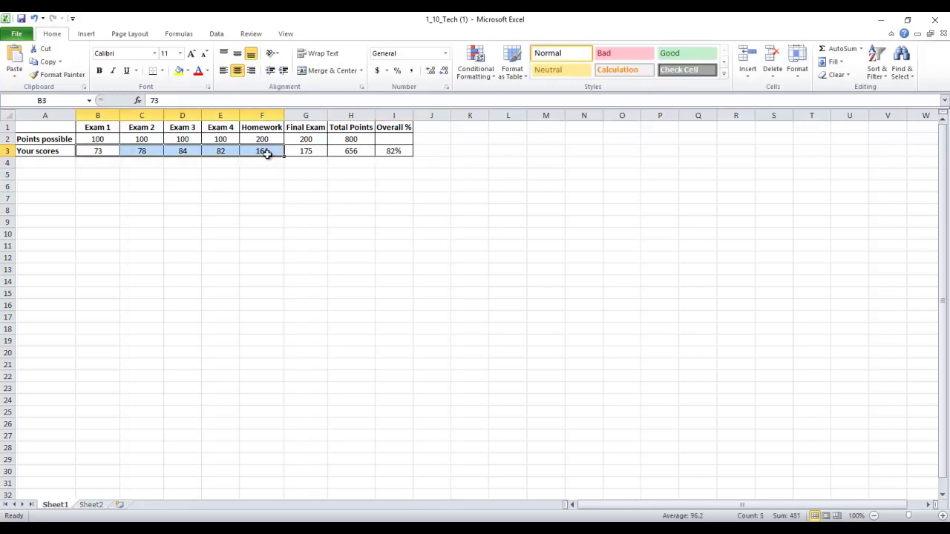
click(313, 153)
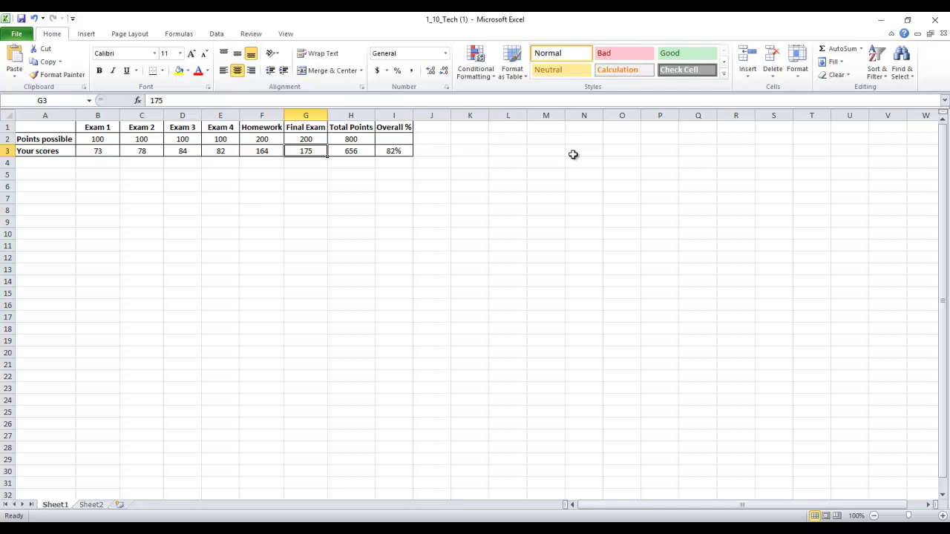
text(50)
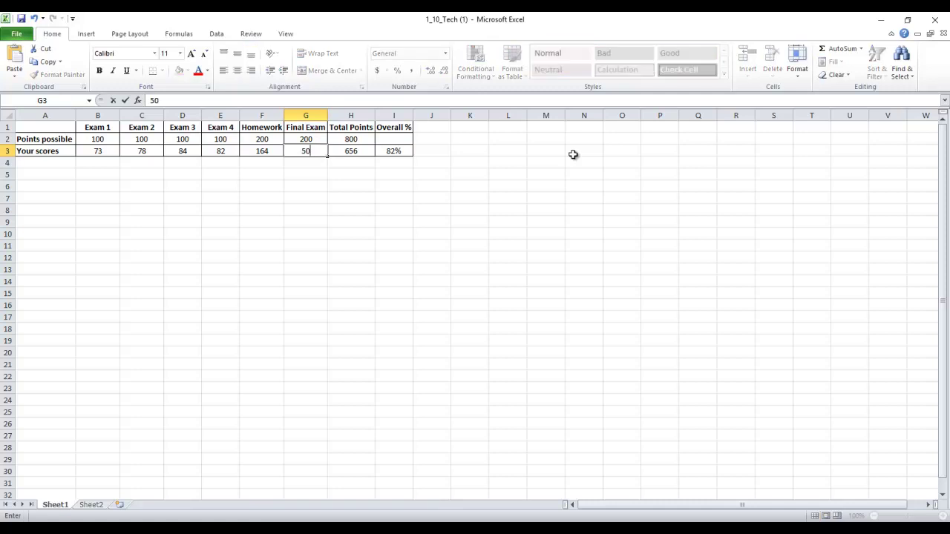
key(Return)
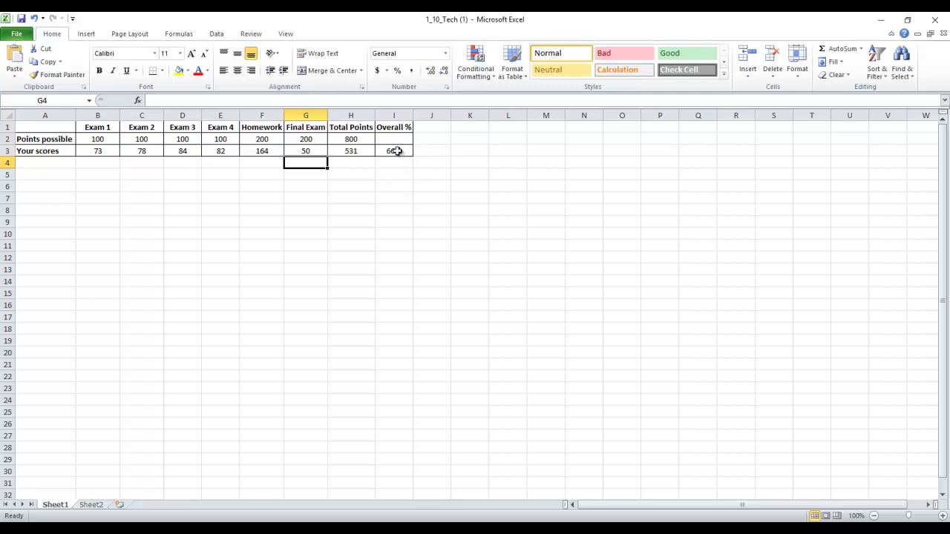
Step: Undo the earlier Final Exam change, then enter 50 as the Final Exam score
key(ctrl+z)
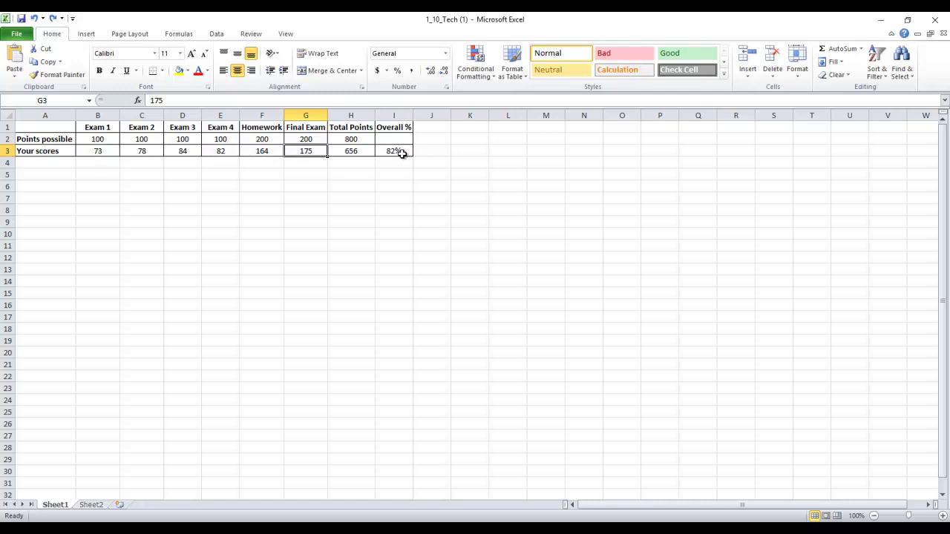
text(50)
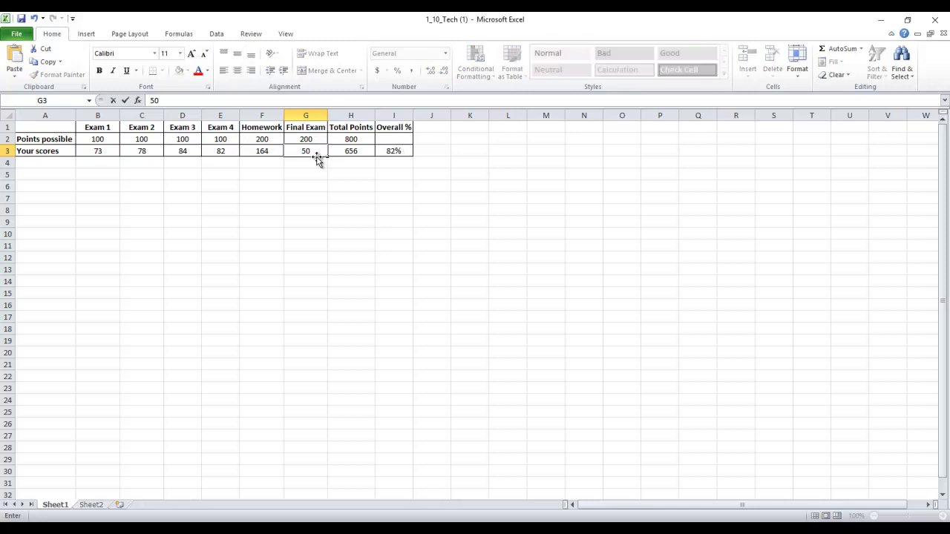
key(Return)
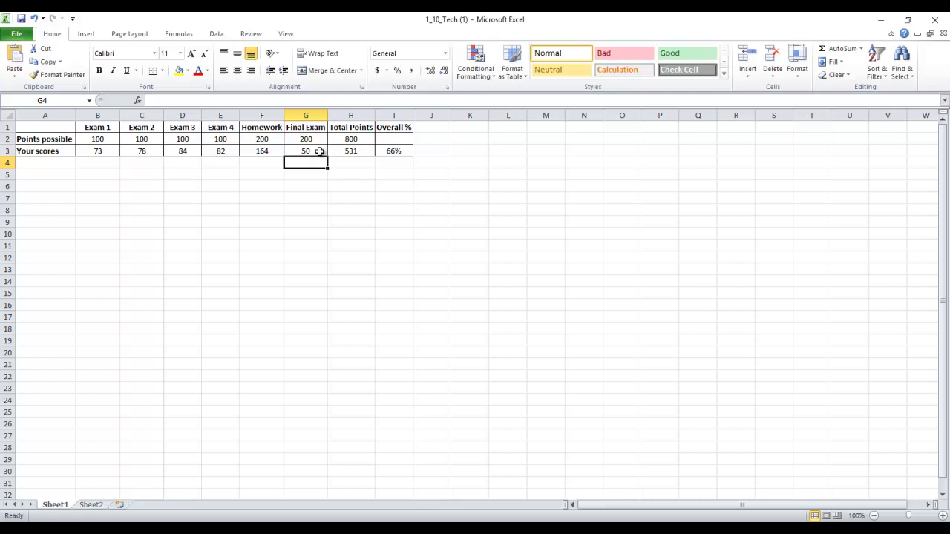
Step: Enter 200 as the Final Exam score in G3, giving 681 points and 85%
click(320, 152)
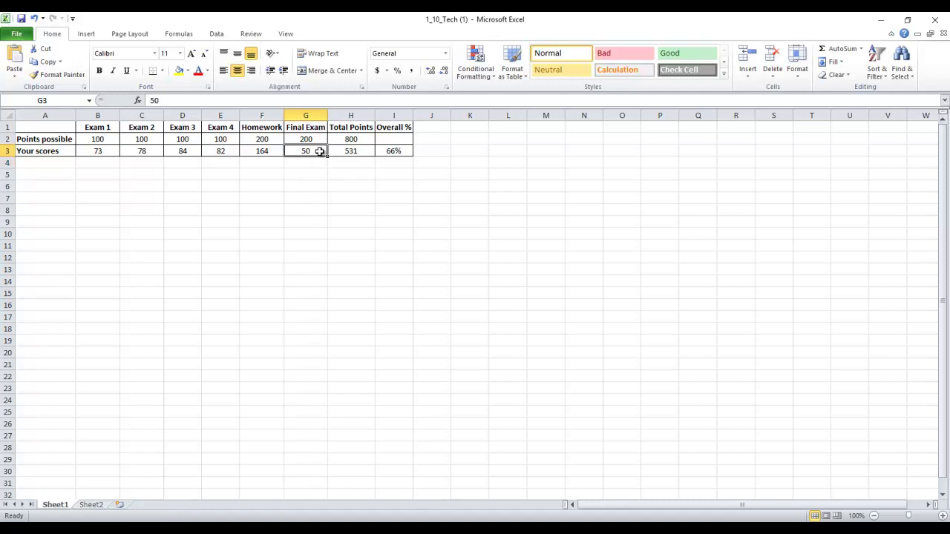
text(200)
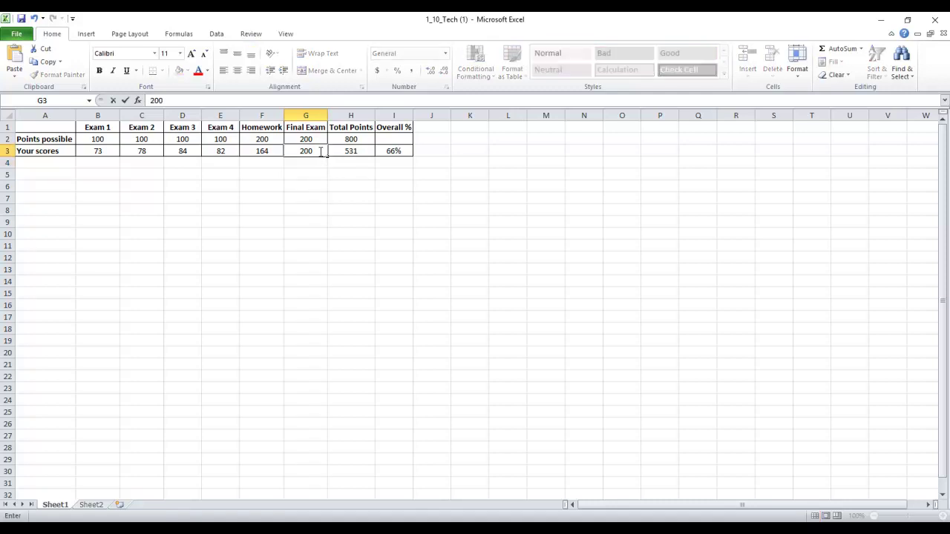
key(Return)
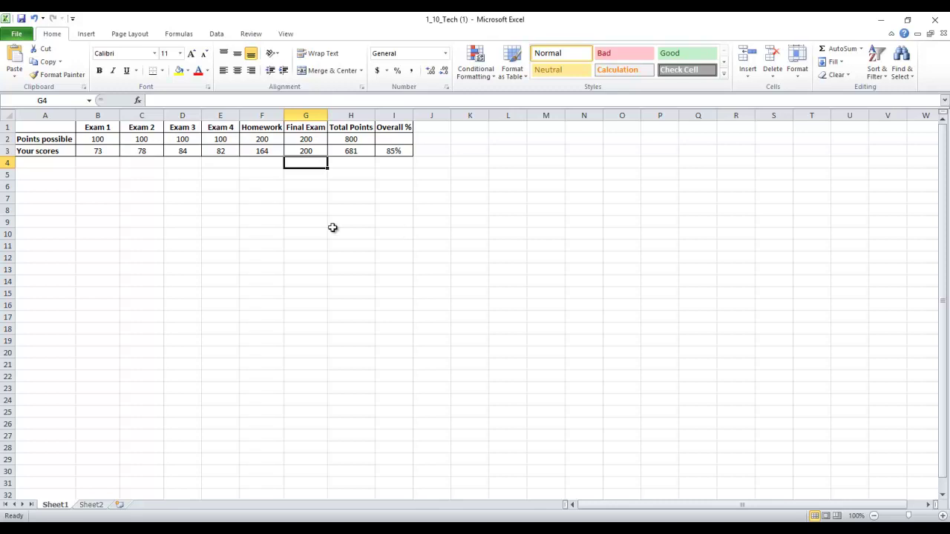
Step: Open Save As on the Downloads folder and type a new student-named file name
click(16, 33)
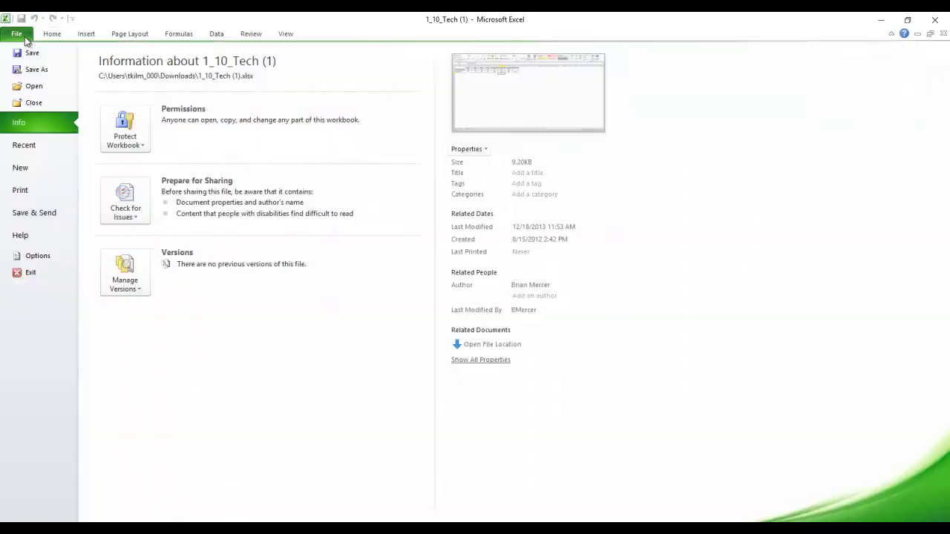
key(Escape)
key(F12)
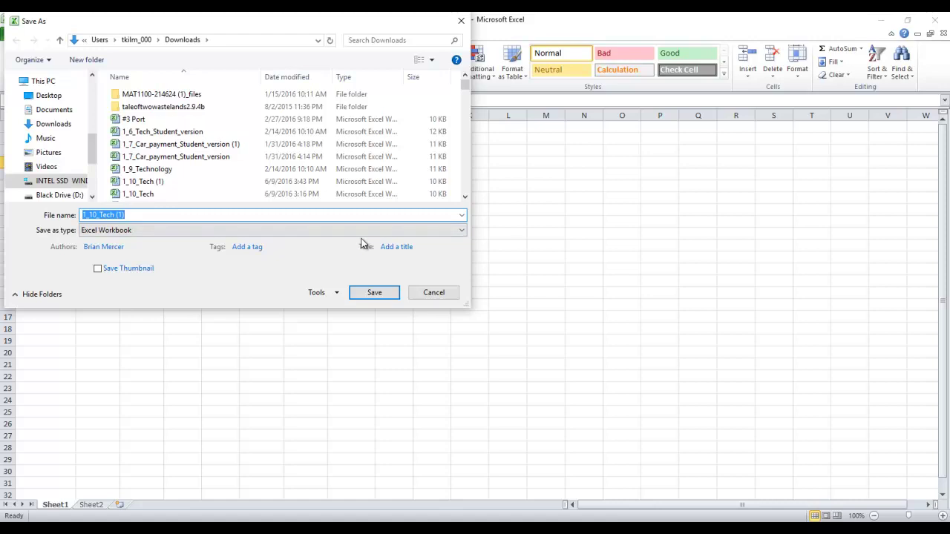
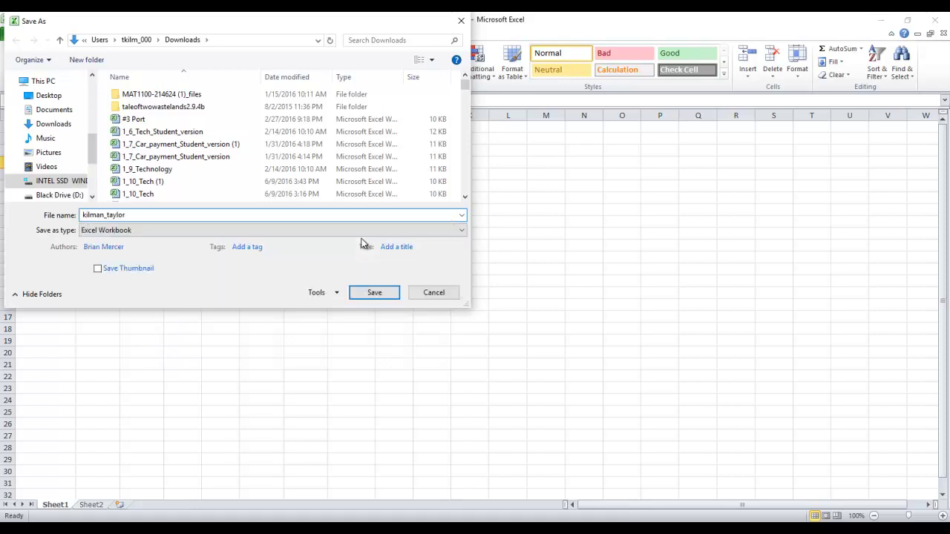
text(_9)
drag(302, 17, 398, 39)
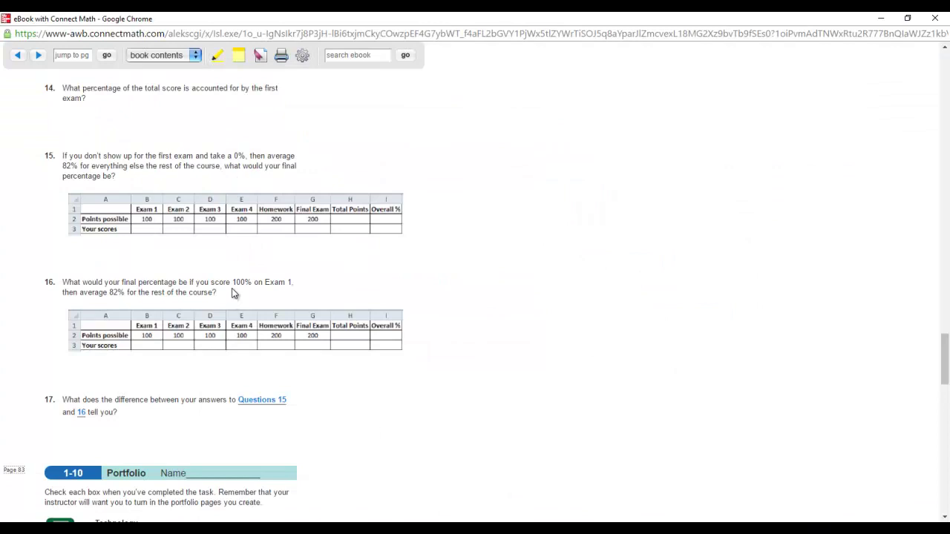
scroll(233, 292, down, 1)
scroll(6, 403, down, 1)
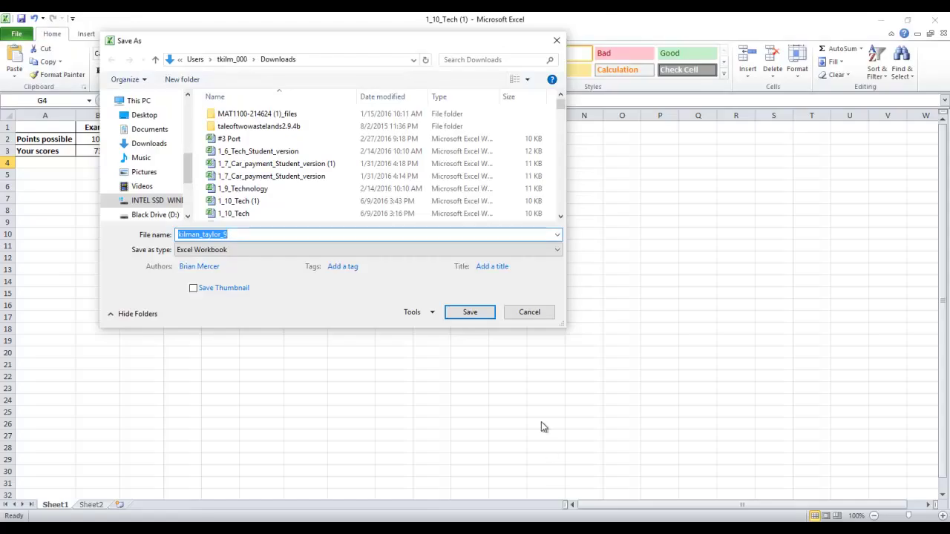
Step: Replace the file name's trailing 9 with p83 and save the workbook
click(235, 235)
key(BackSpace)
text(p83)
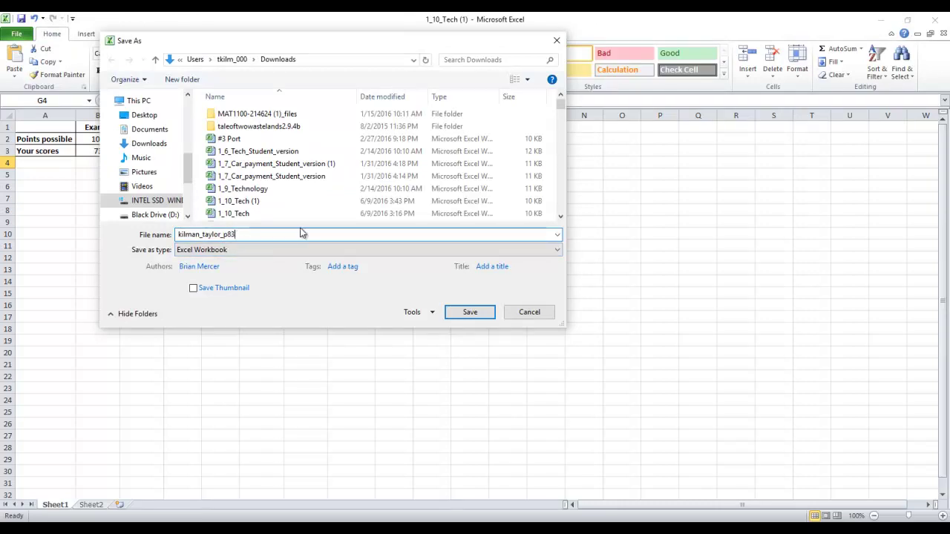
click(471, 312)
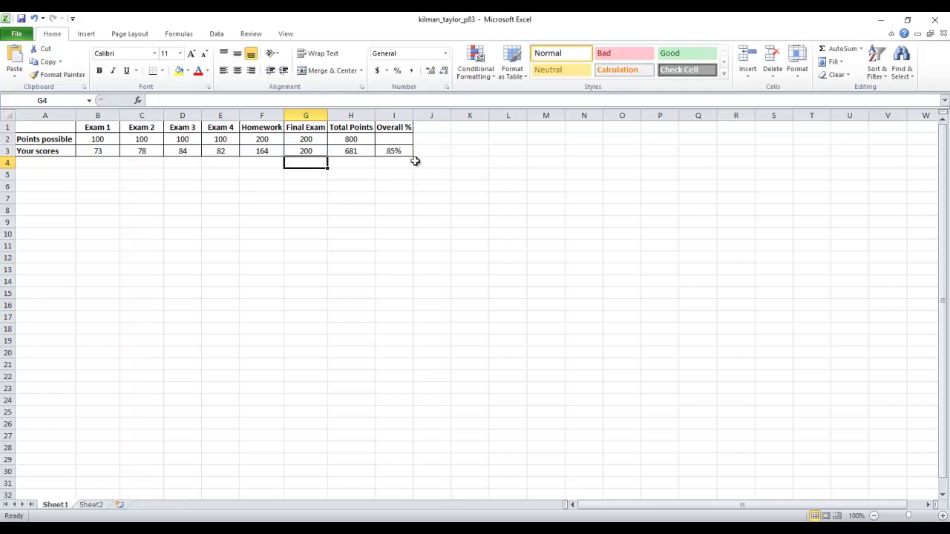
drag(409, 155, 19, 127)
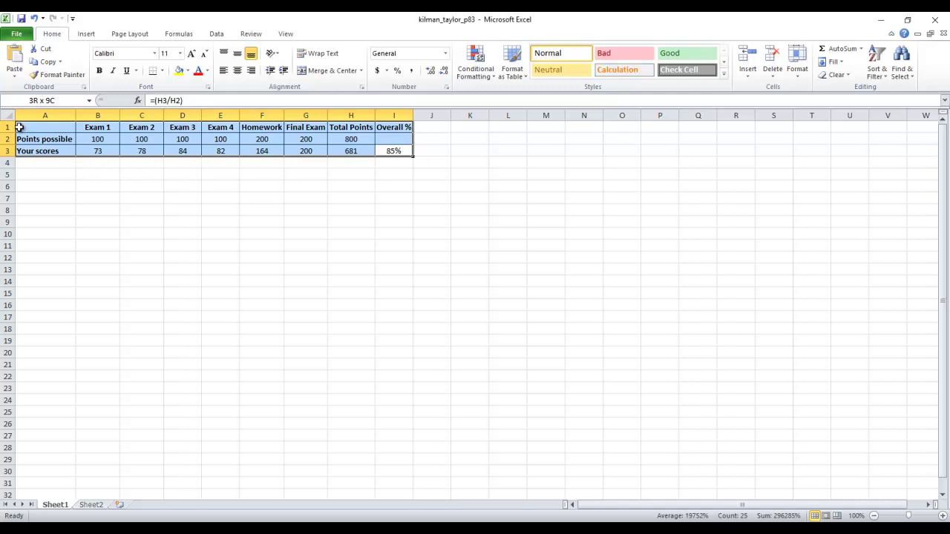
drag(20, 128, 19, 128)
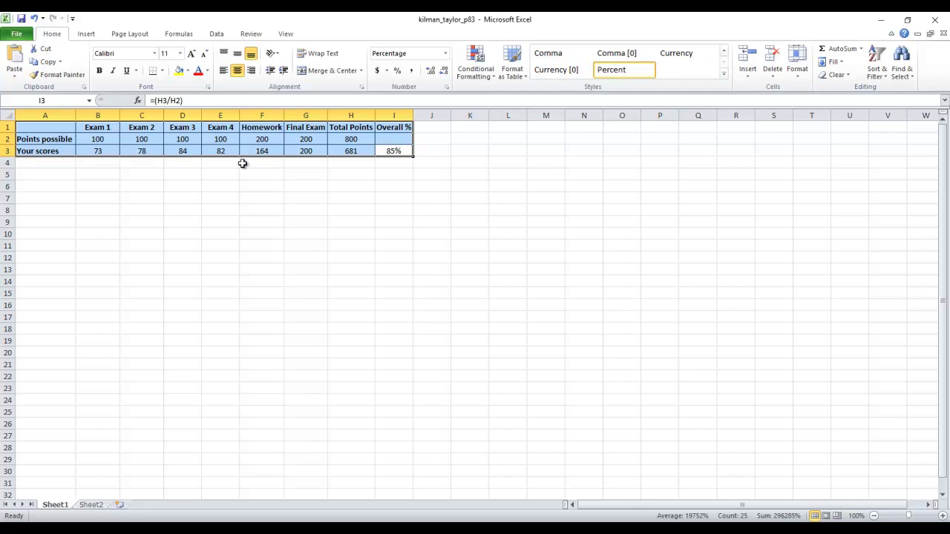
click(350, 245)
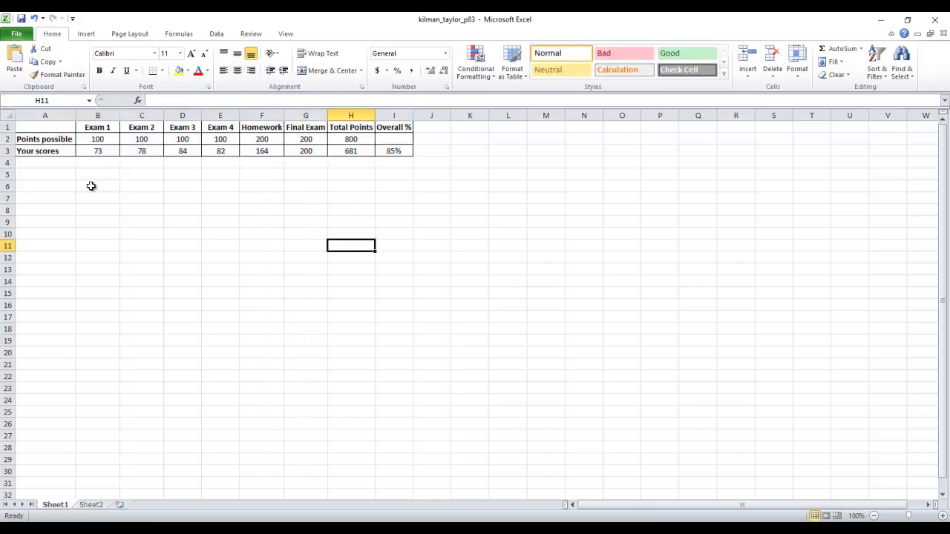
click(45, 268)
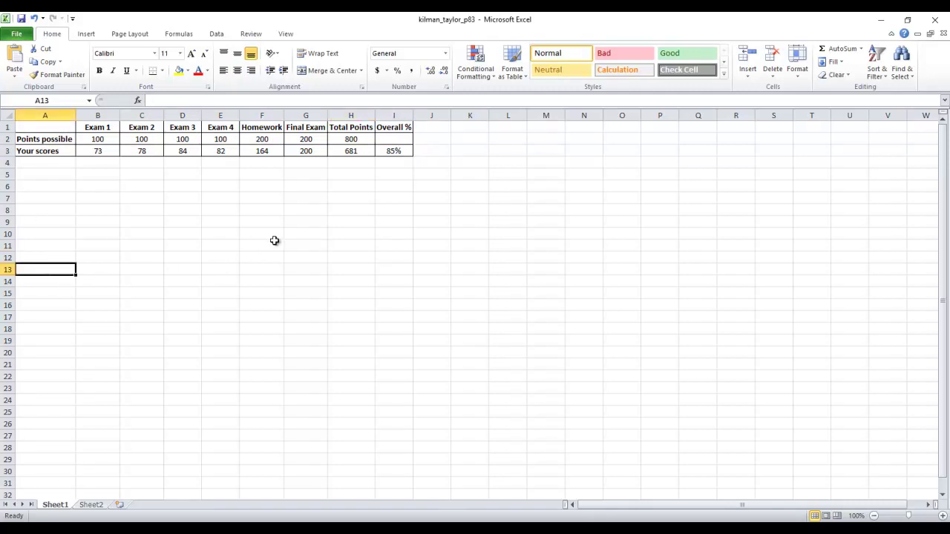
Step: Add a bold 'Your Scores' row label for the second table
text(Your)
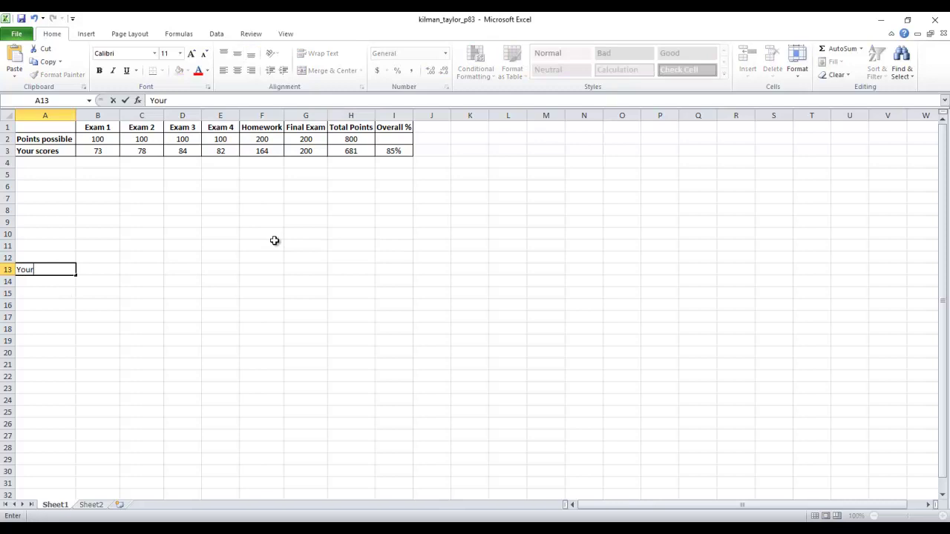
key(BackSpace)
key(BackSpace)
key(BackSpace)
key(ctrl+b)
key(BackSpace)
text(Your Scores)
key(Up)
Step: Enter bold headers Test 1, Test 2, Test 3 and Test 4 across B12:E12
key(Right)
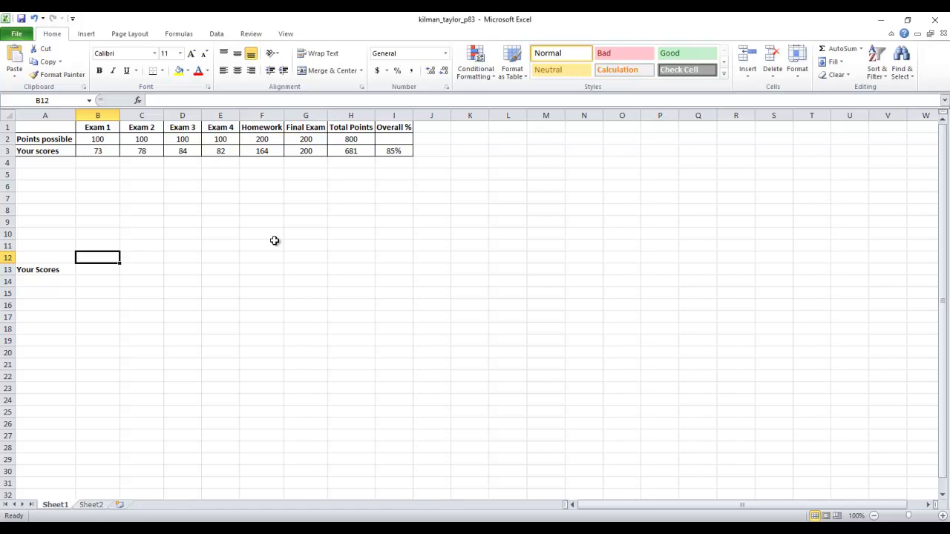
text(T)
key(BackSpace)
key(ctrl+b)
text(Test1)
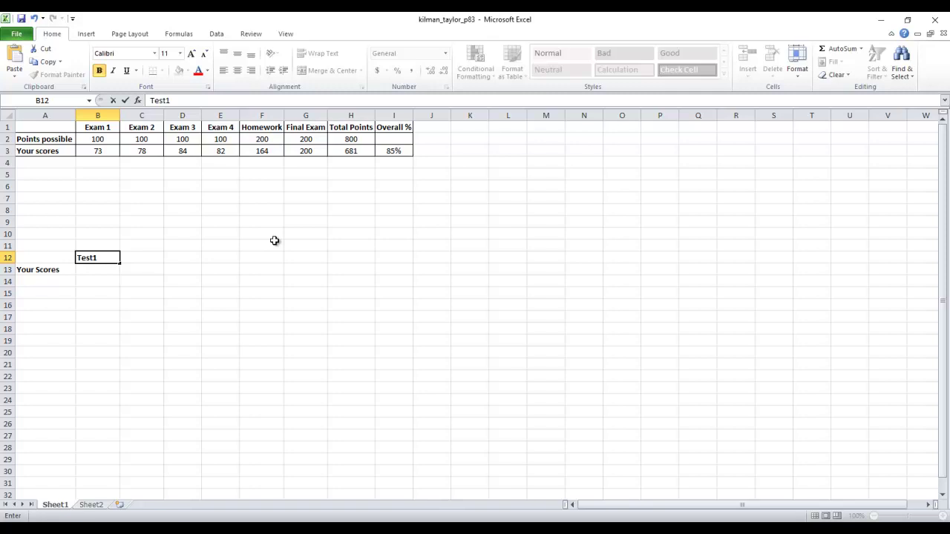
key(BackSpace)
text(1)
key(Tab)
key(ctrl+b)
text(Test 2)
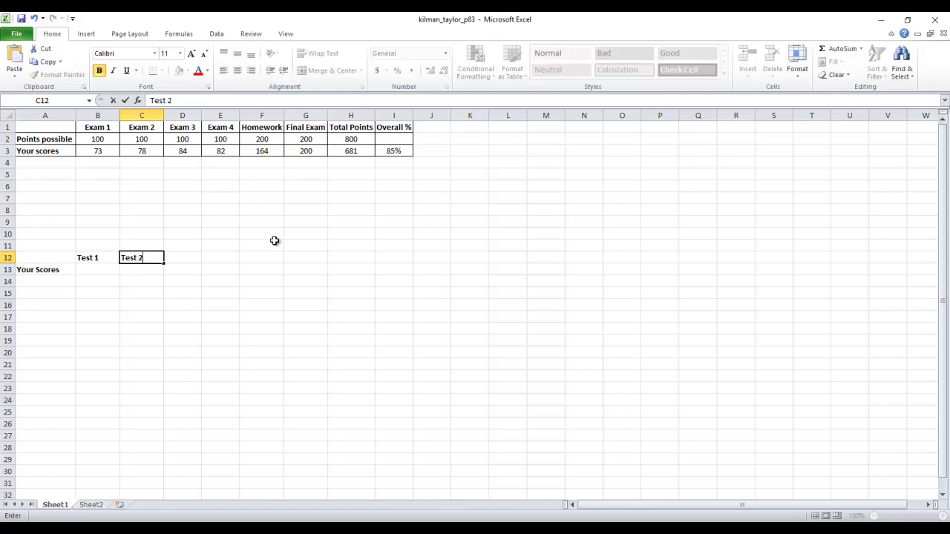
key(Tab)
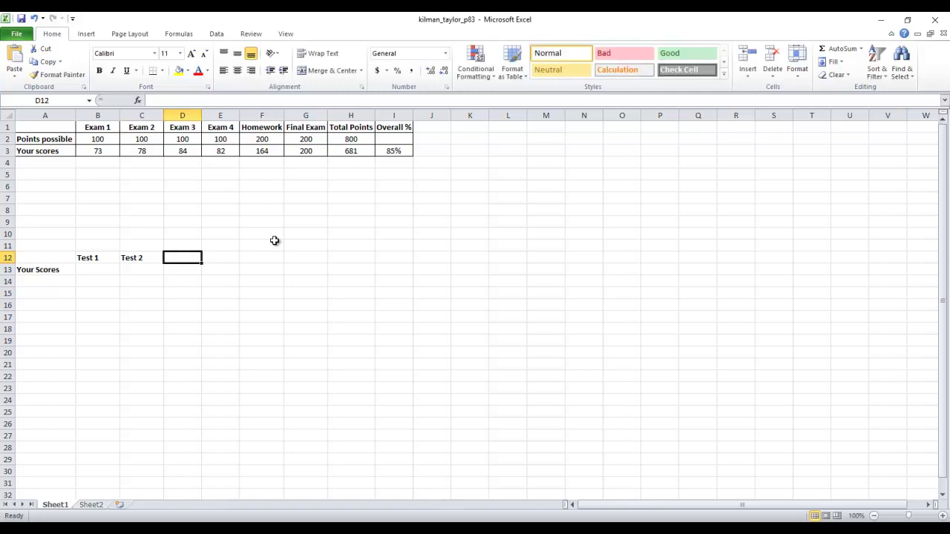
key(ctrl+b)
text(Test)
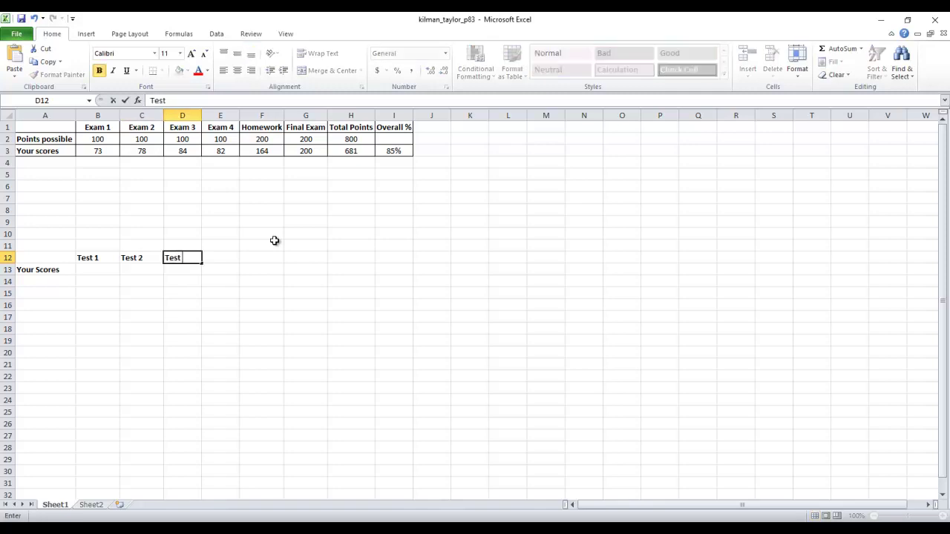
text( 3)
key(Tab)
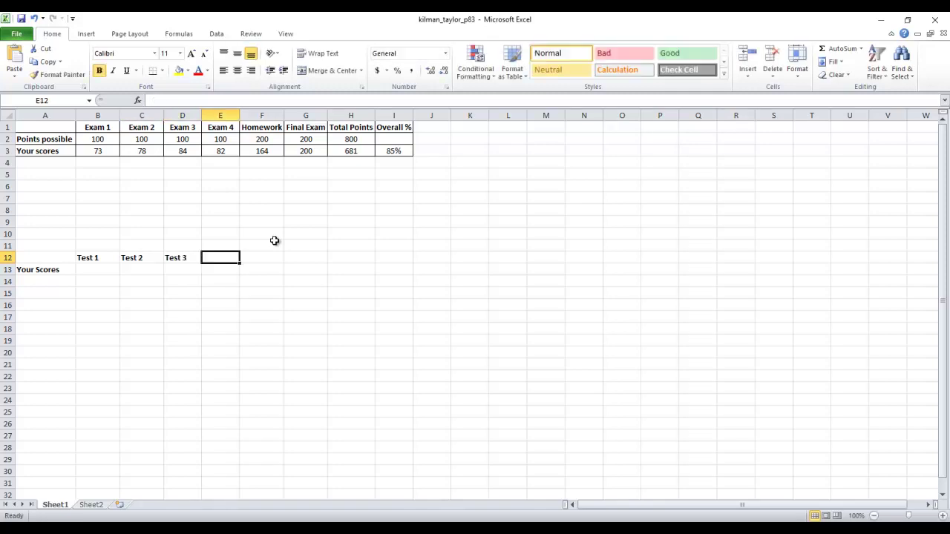
text(Test 4)
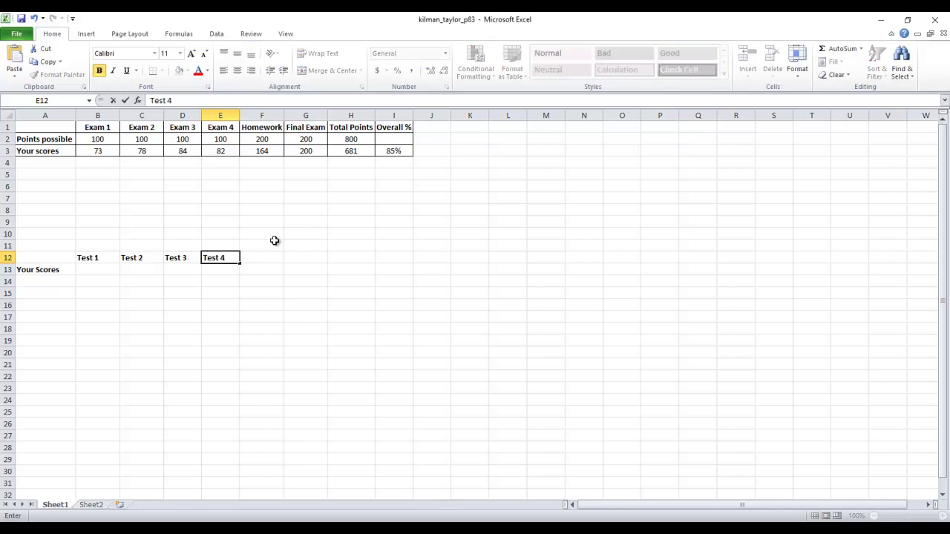
key(Tab)
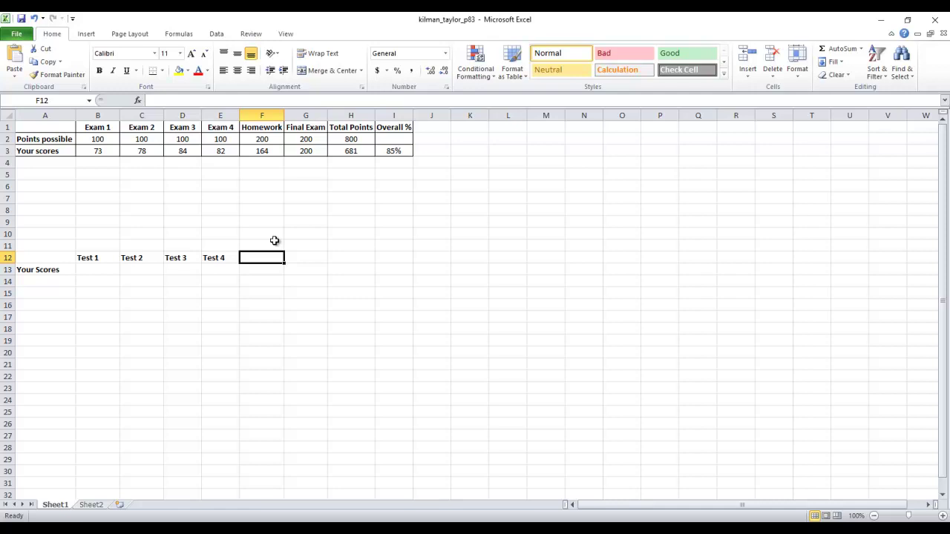
Step: Add a bold Participation header in F12 and autofit column F to it
text(Pa)
key(BackSpace)
key(BackSpace)
key(ctrl+b)
text(Participation)
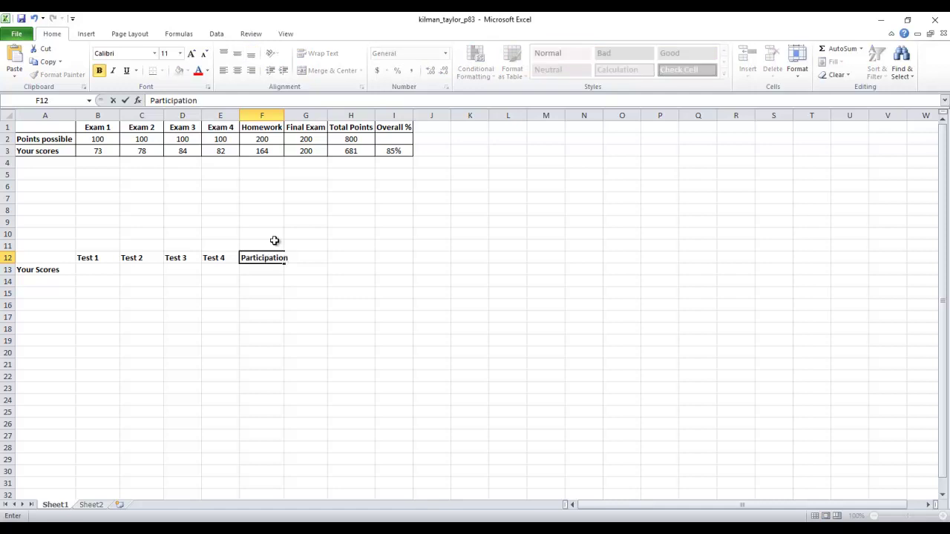
key(Tab)
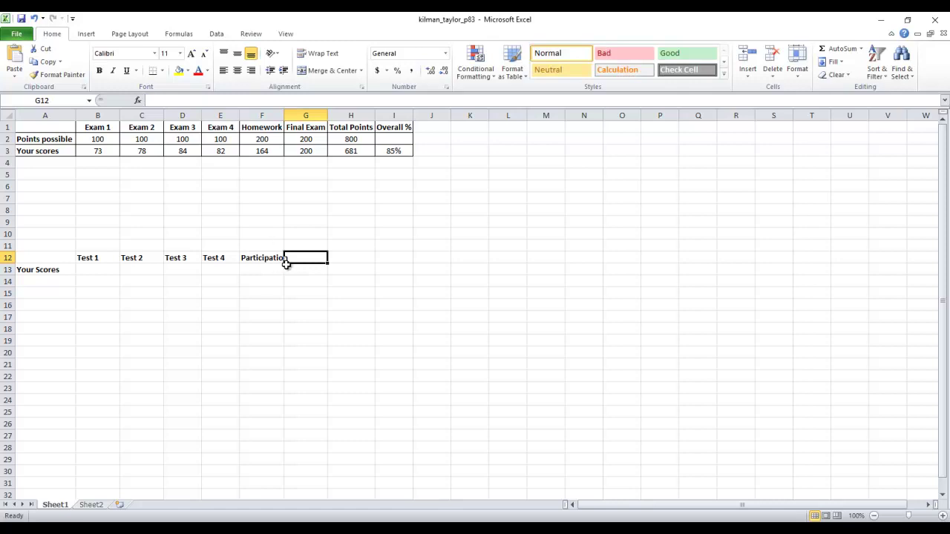
click(267, 257)
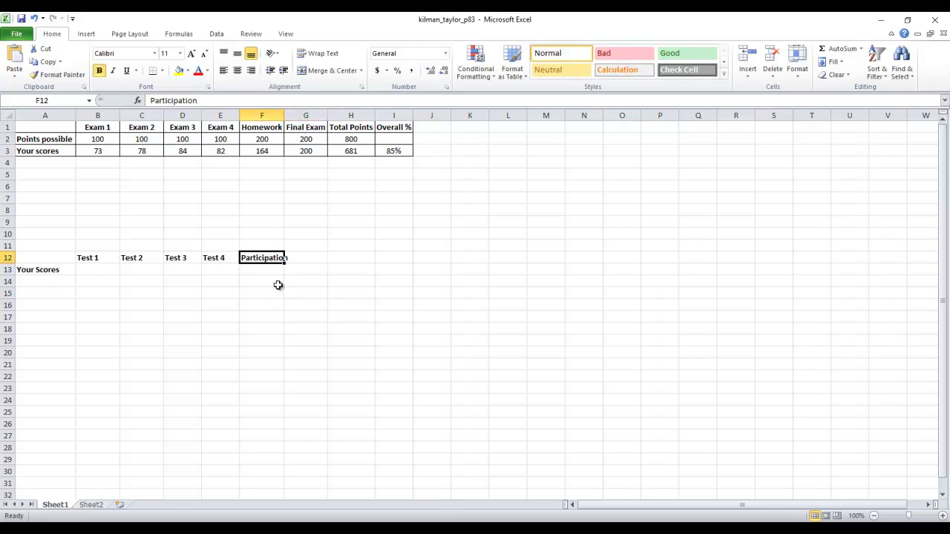
click(301, 265)
click(267, 259)
double_click(284, 117)
click(372, 386)
click(275, 251)
click(279, 260)
click(307, 264)
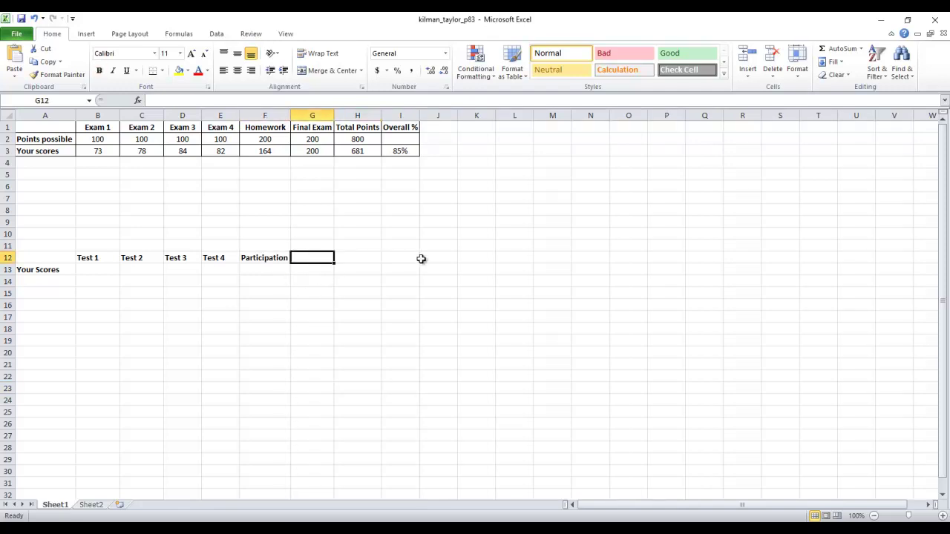
Step: Add bold Portfolios and Connect headers in G12 and H12
text(P)
key(BackSpace)
key(ctrl+b)
text(Portfolios)
key(Tab)
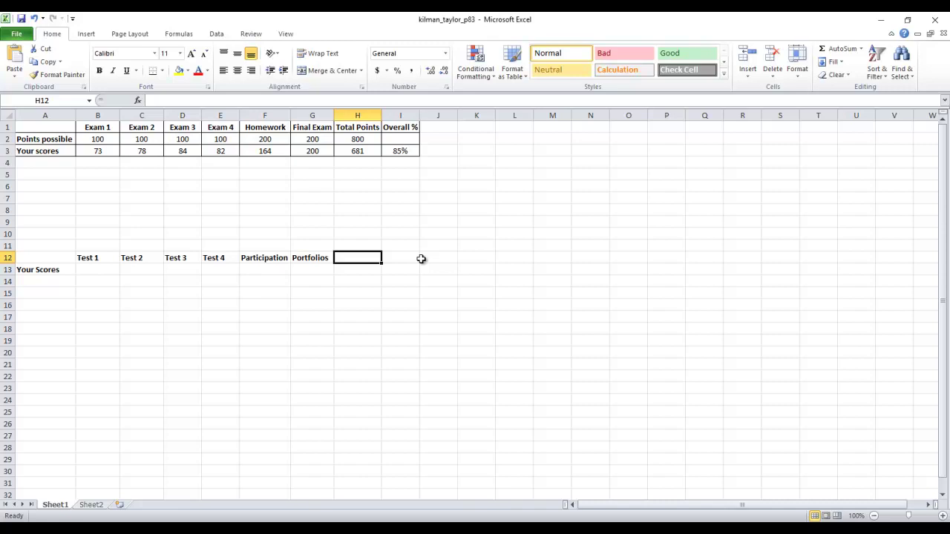
key(ctrl+b)
text(Connect)
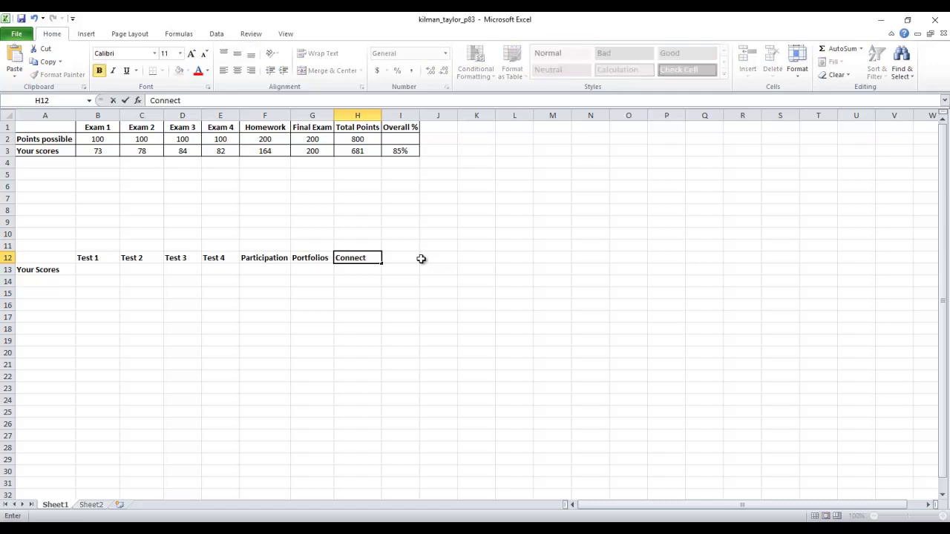
key(Tab)
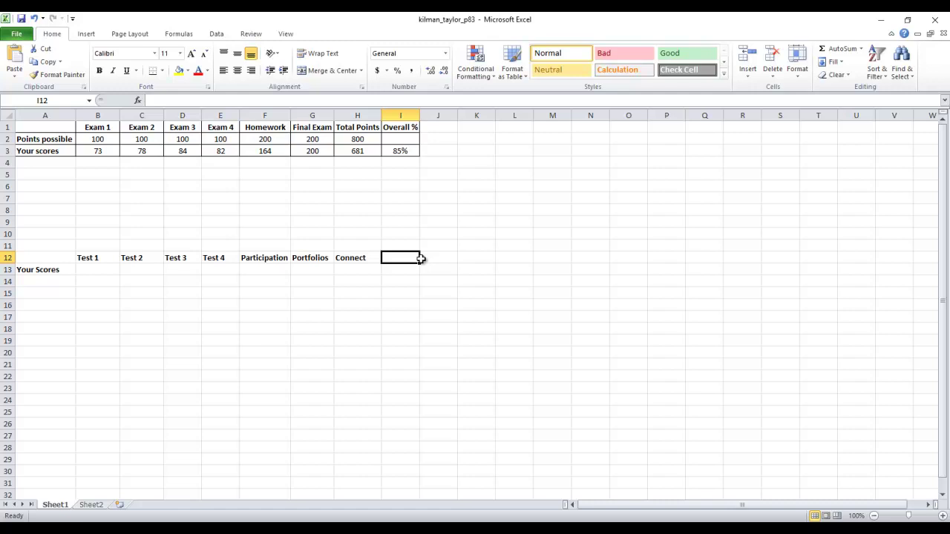
Step: Label the cell above Test 4 with the note (Final)
click(226, 258)
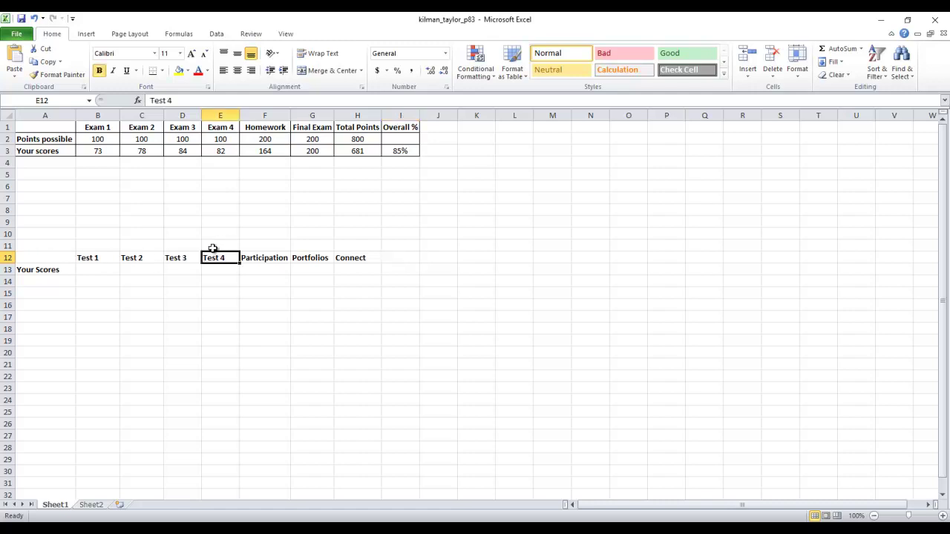
click(212, 247)
text((Fina)
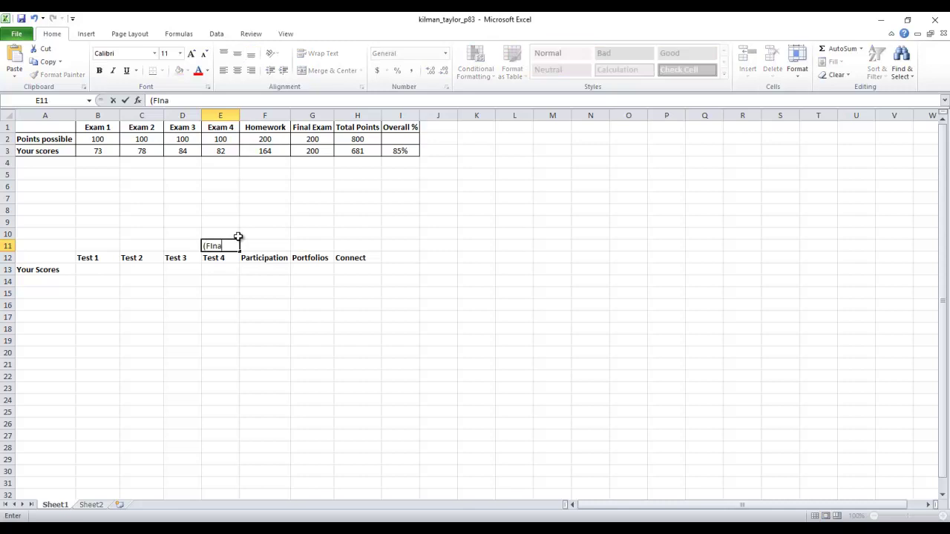
text(l))
click(314, 210)
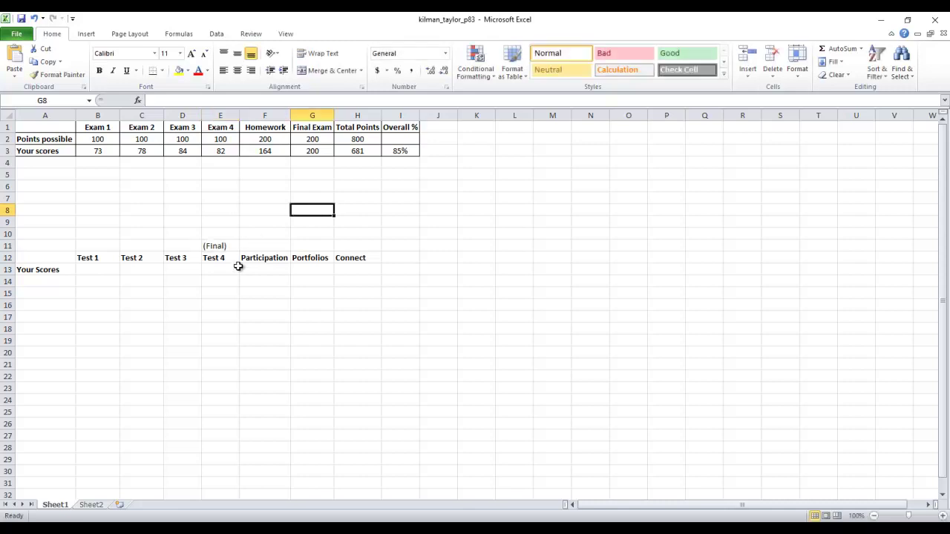
click(222, 247)
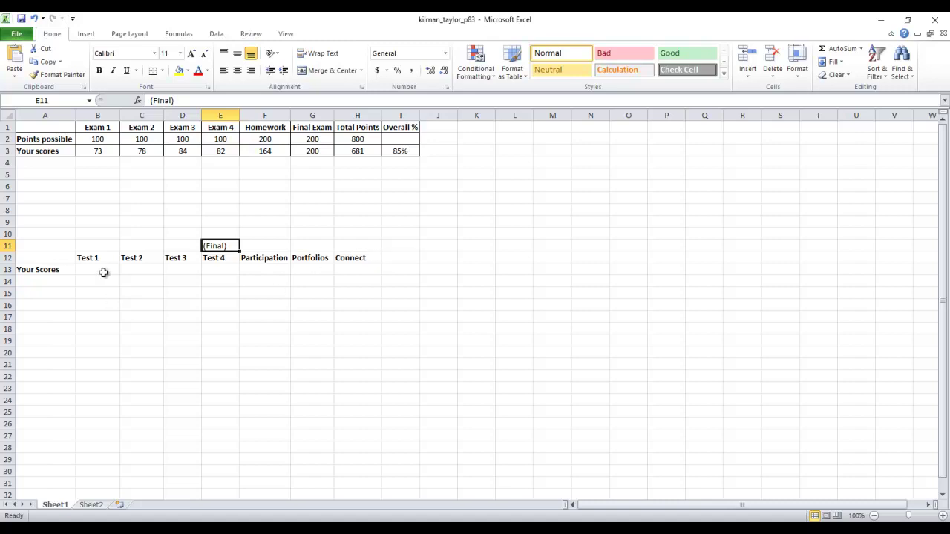
Step: Add a Course Grade header in I12 and autofit column I to it
click(406, 255)
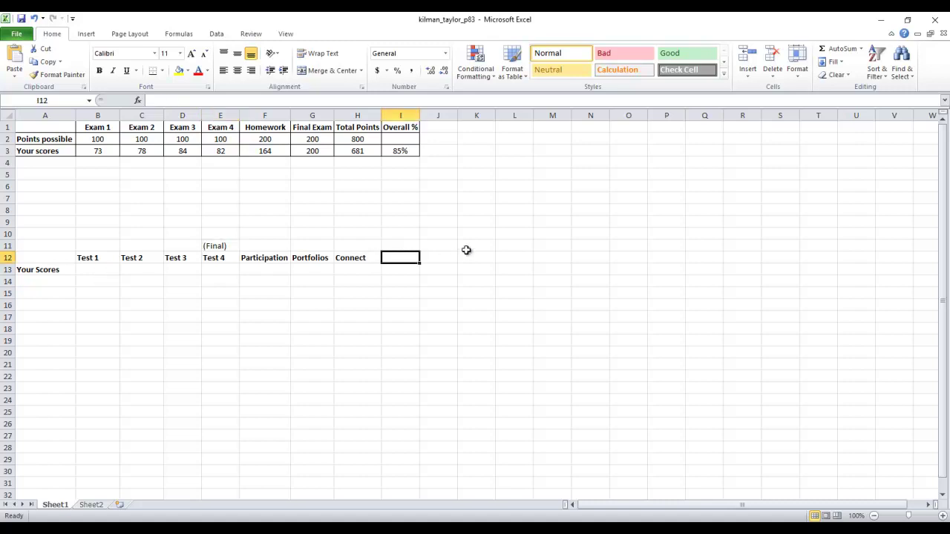
text(Overal)
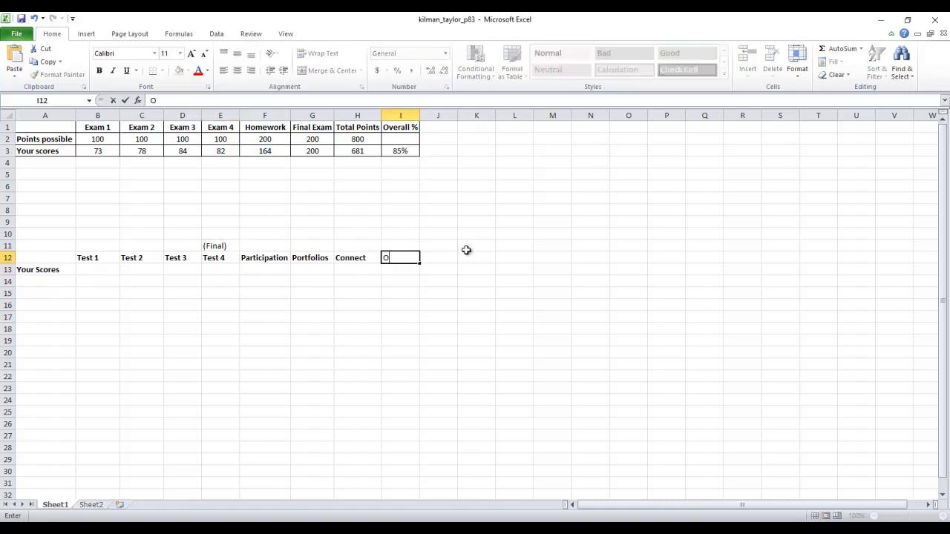
key(BackSpace)
key(BackSpace)
key(BackSpace)
key(BackSpace)
key(BackSpace)
key(BackSpace)
text(Course Grade)
click(466, 251)
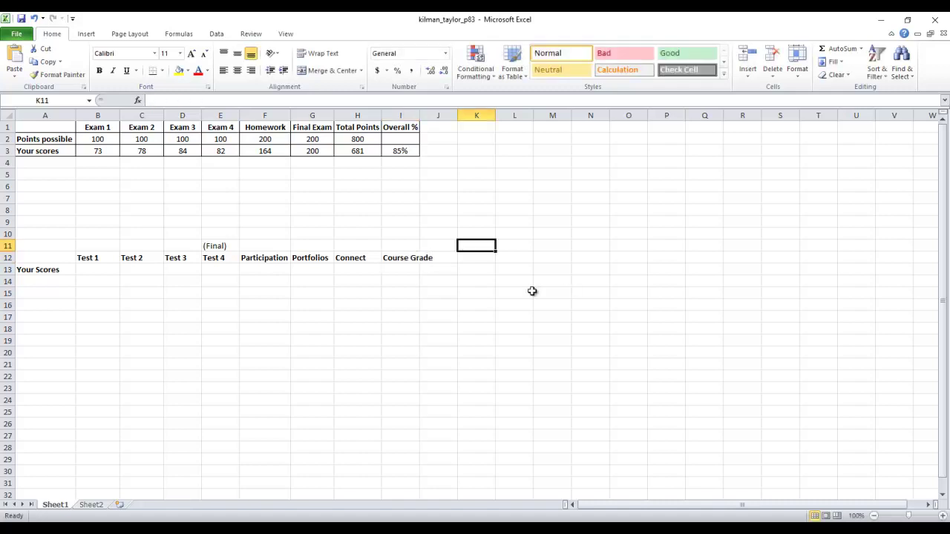
double_click(419, 115)
click(404, 328)
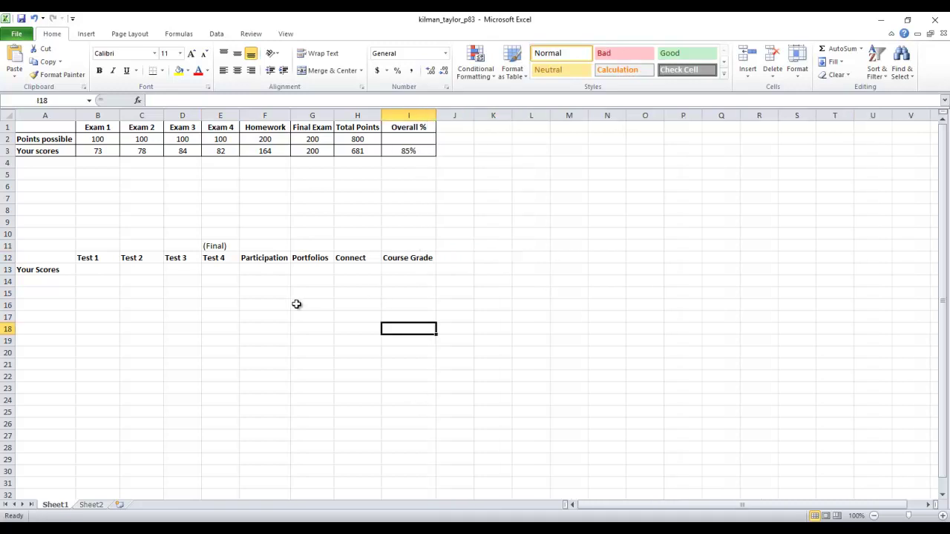
Step: Enter scores 90, 85, 80 and 75 under Test 1 through Test 4
click(103, 273)
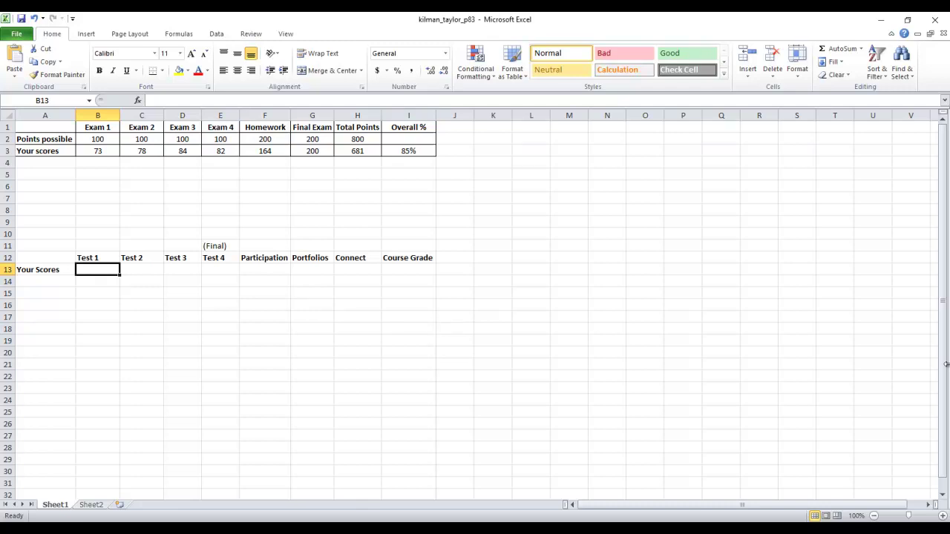
text(90)
key(Tab)
text(85)
key(Tab)
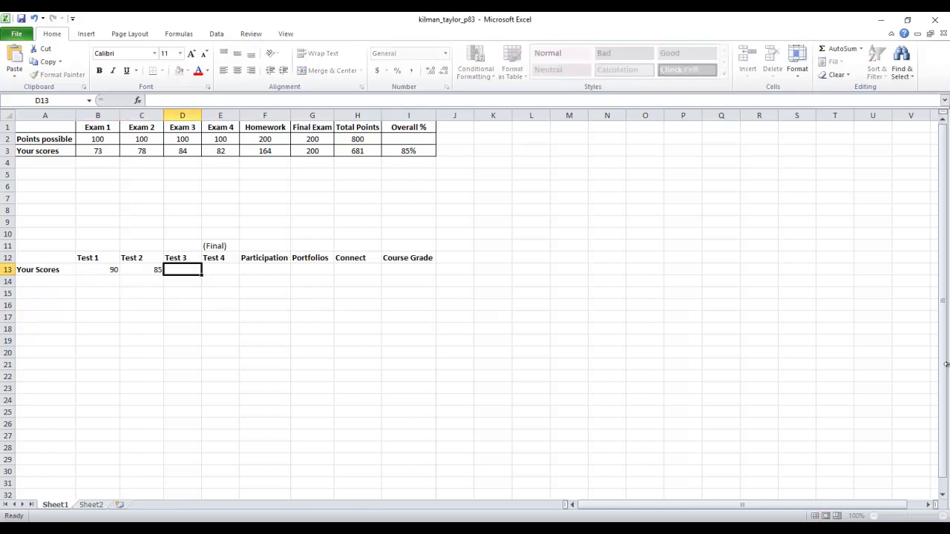
text(80)
key(Tab)
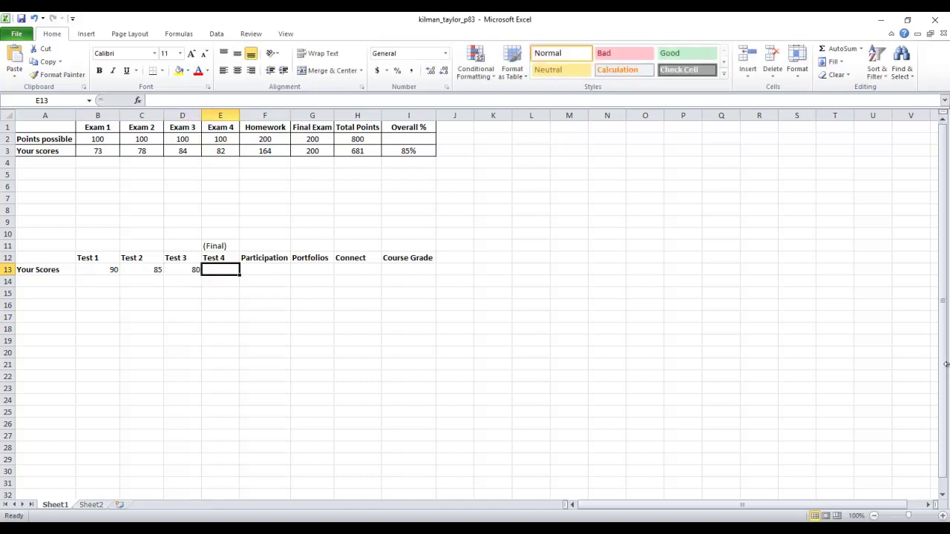
text(75)
key(Tab)
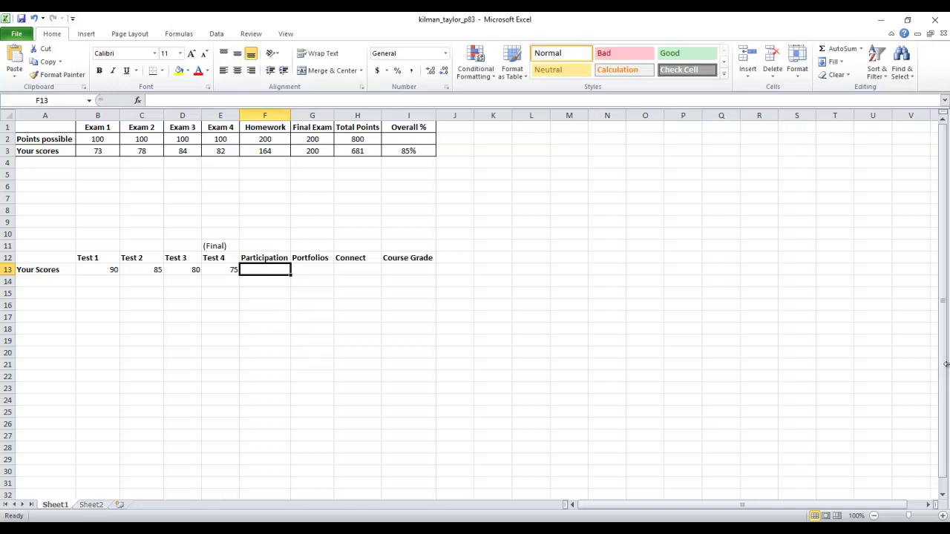
Step: Enter 100, 100 and 85 under Participation, Portfolios and Connect
text(100)
key(Tab)
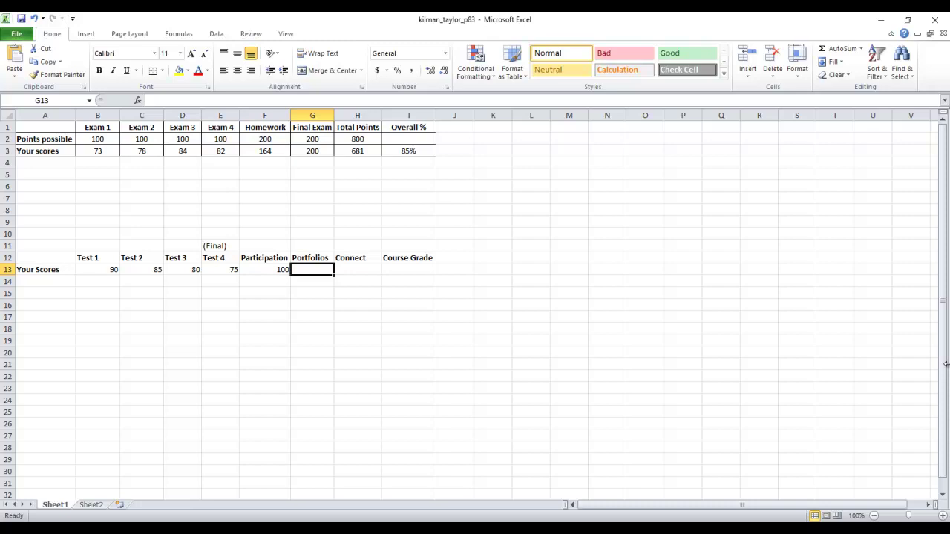
text(100)
key(Tab)
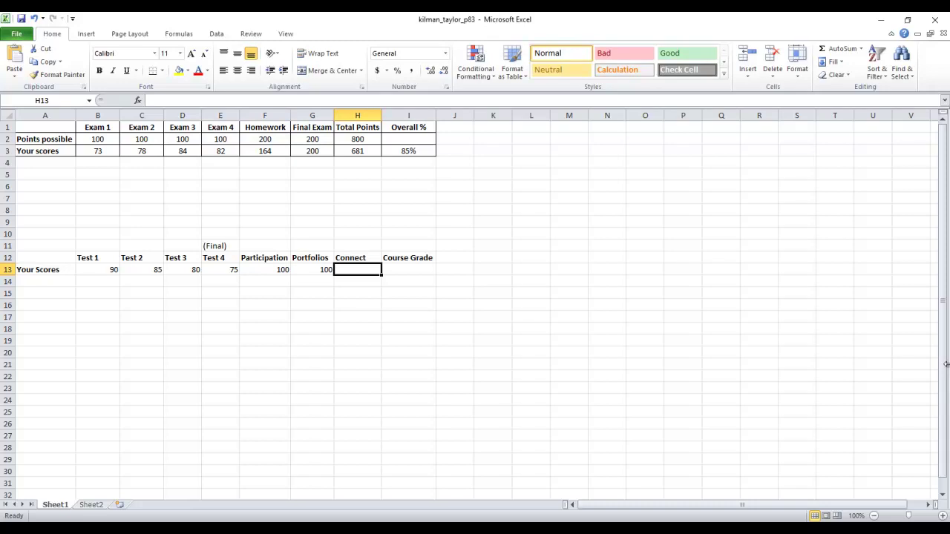
text(85)
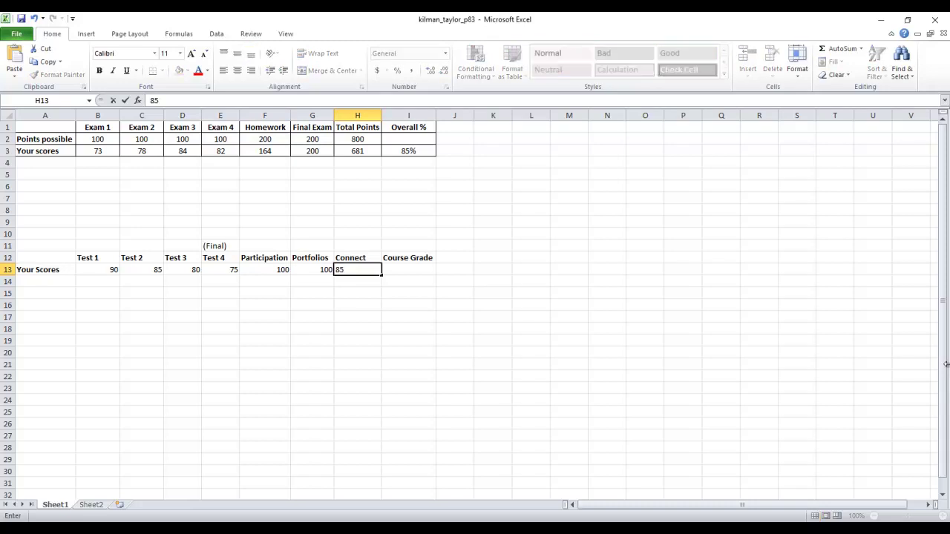
key(Tab)
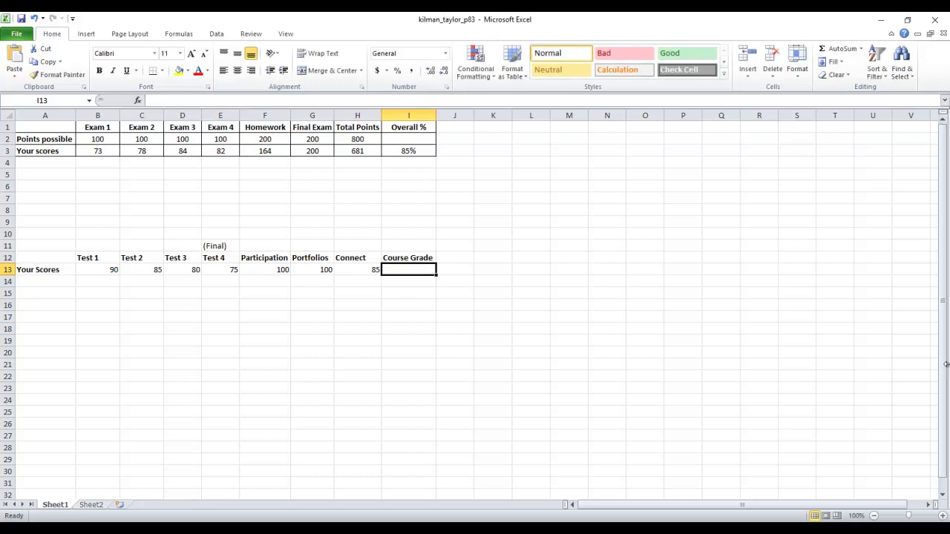
key(Left)
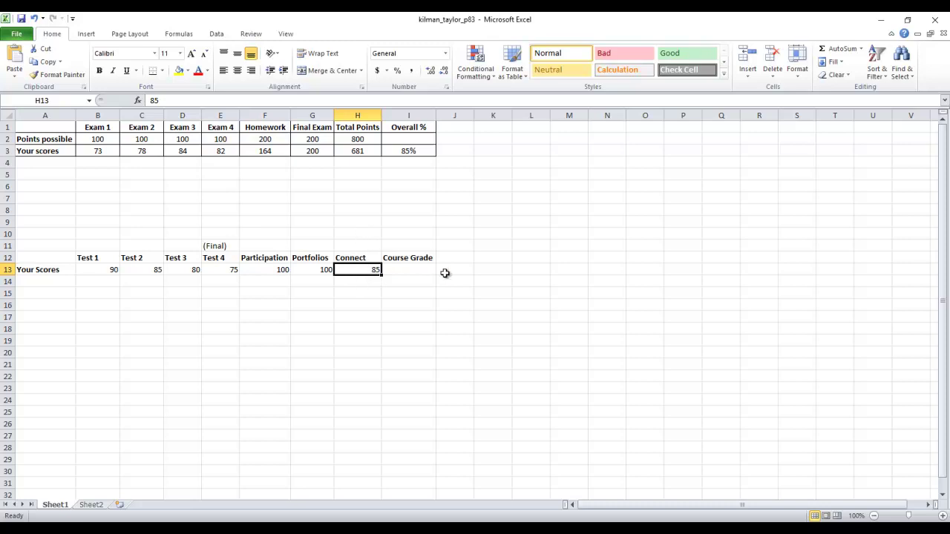
click(346, 412)
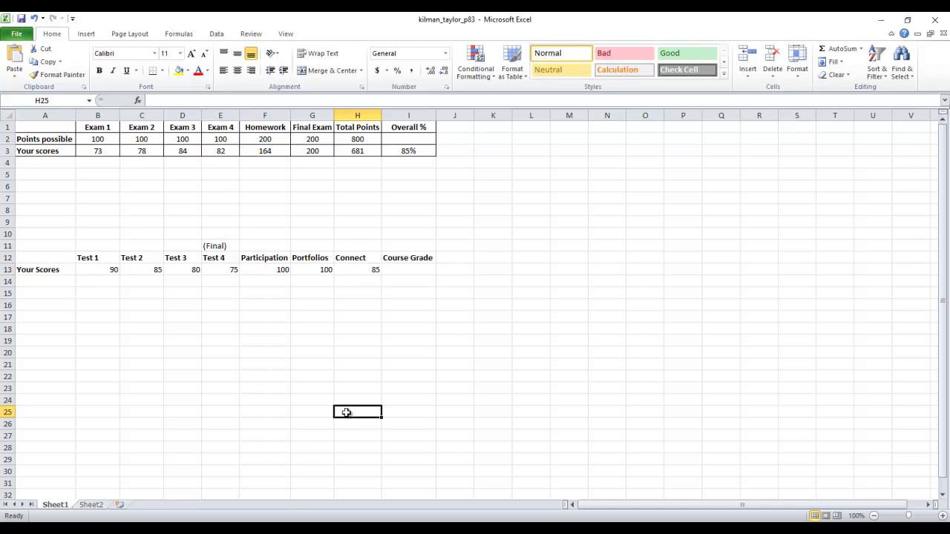
Step: Try (10%) and 10 as the Test 1 weight in B11, seeing (10%) become -10%
click(425, 267)
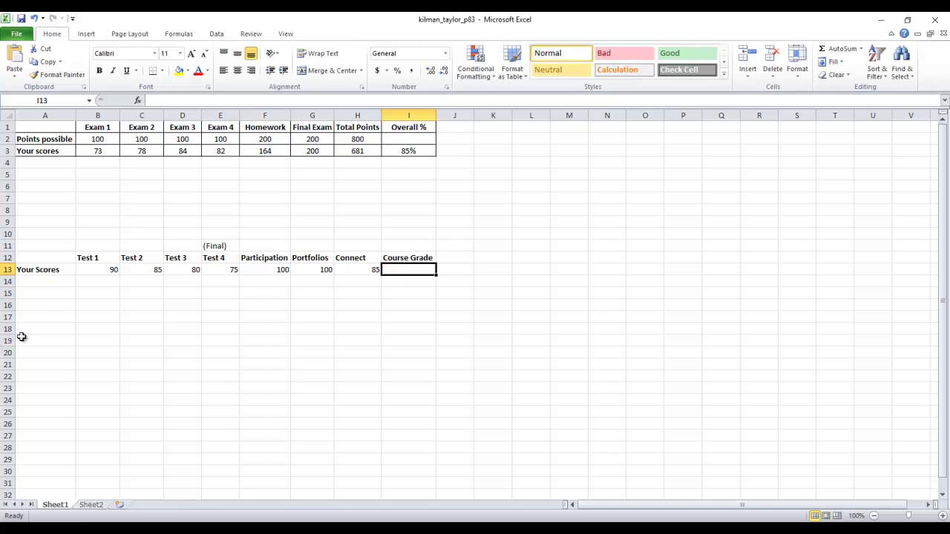
click(102, 245)
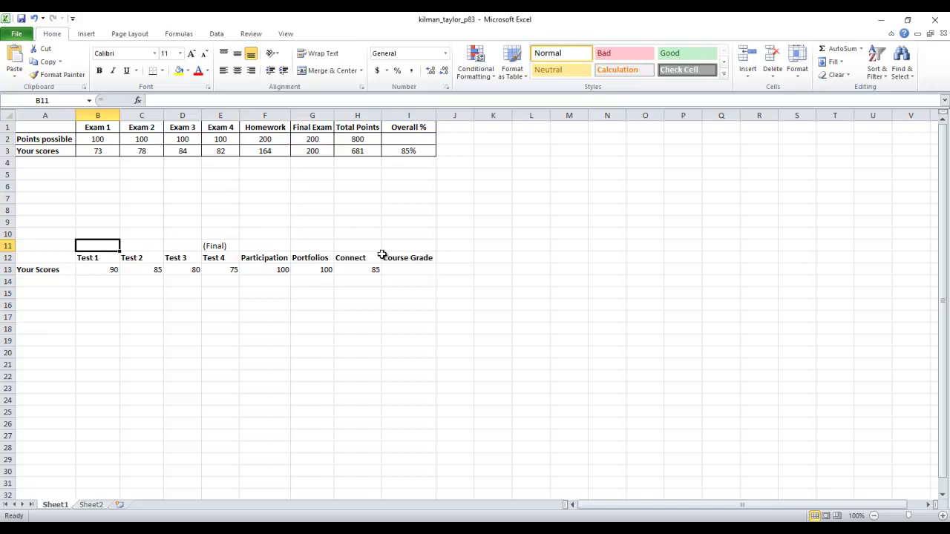
text((10)
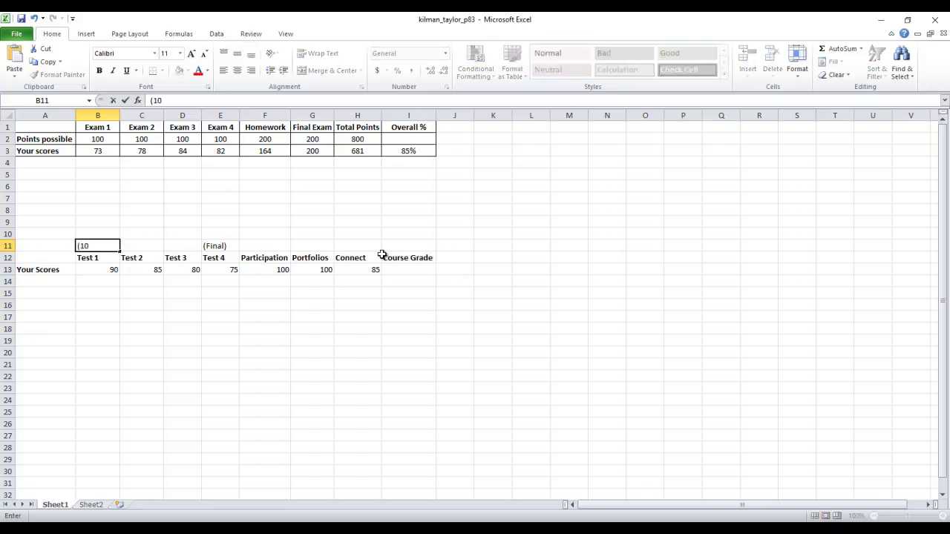
text(%))
key(ctrl+Return)
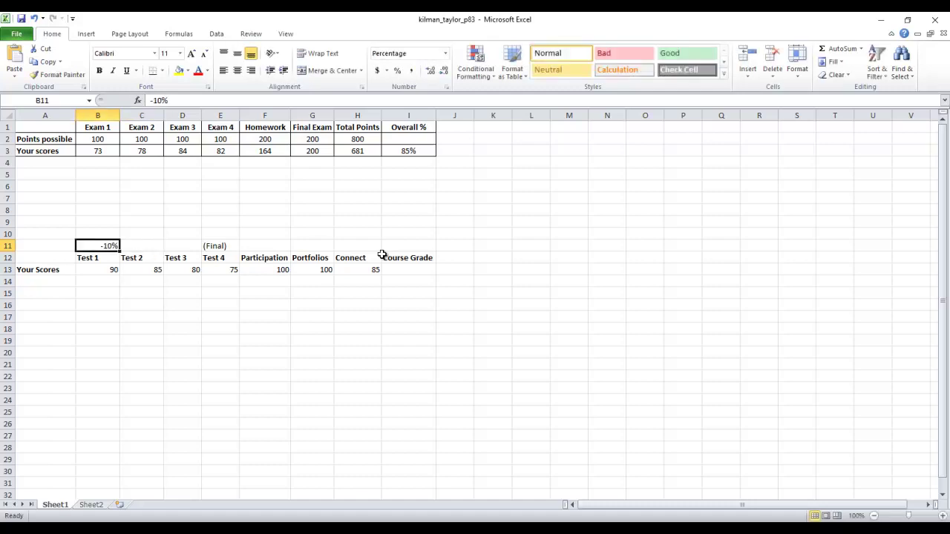
text(10)
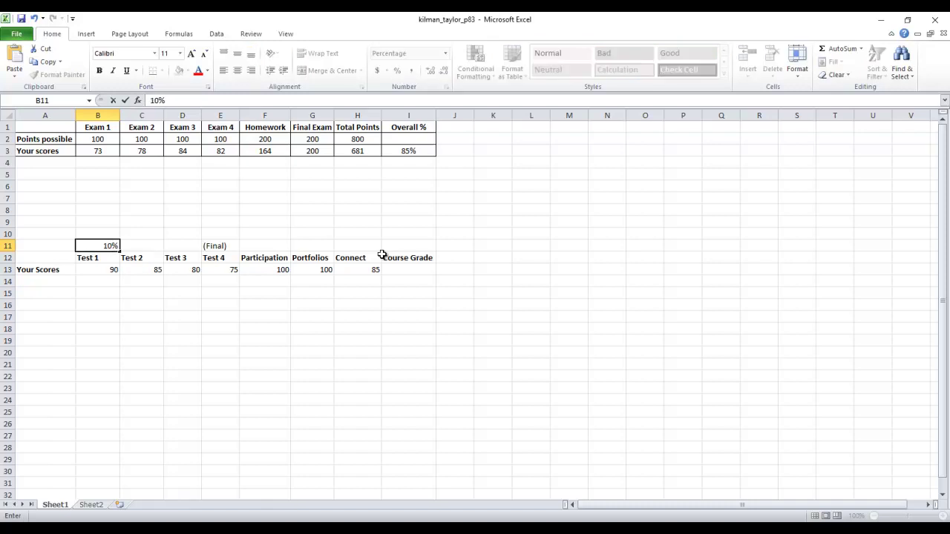
key(ctrl+Return)
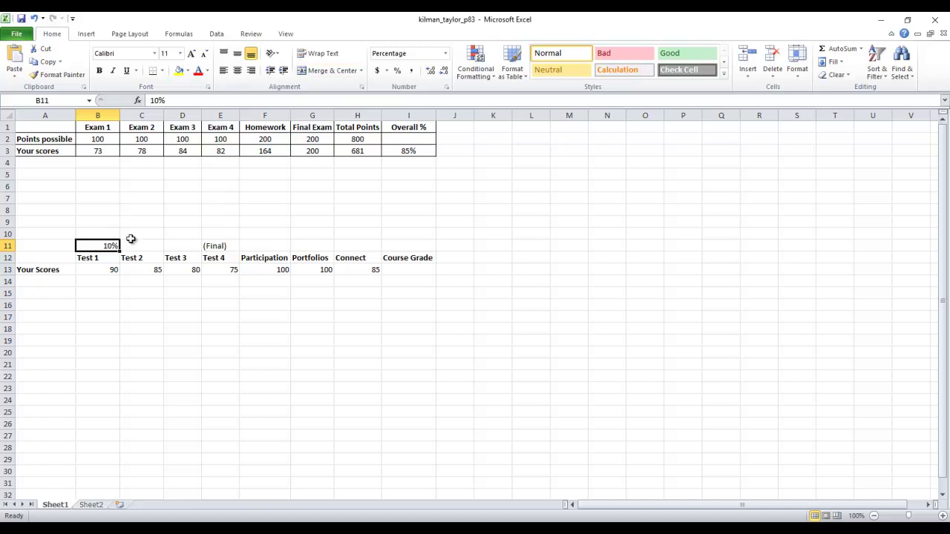
text((1)
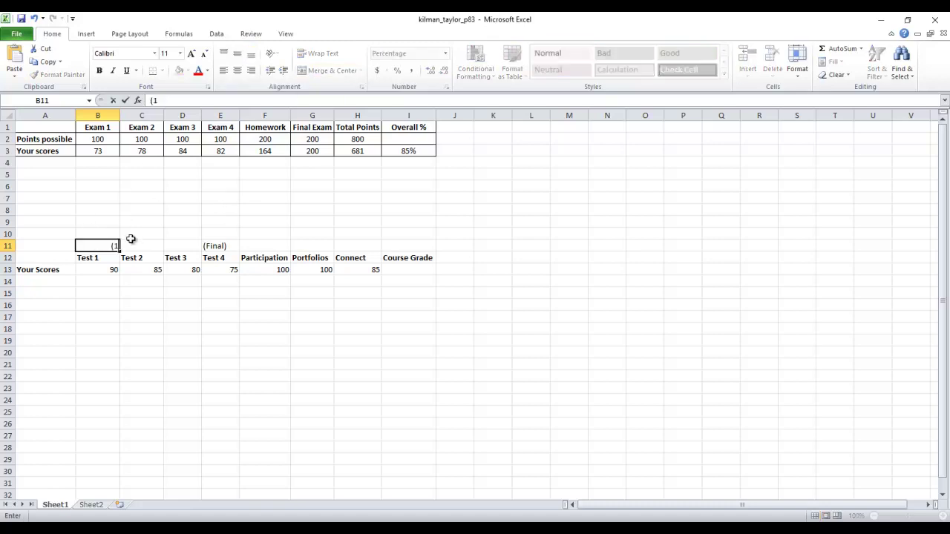
text(0%))
key(Return)
key(Return)
Step: Switch B11 to General number format, clear it, and re-enter the Test 1 weight
click(111, 247)
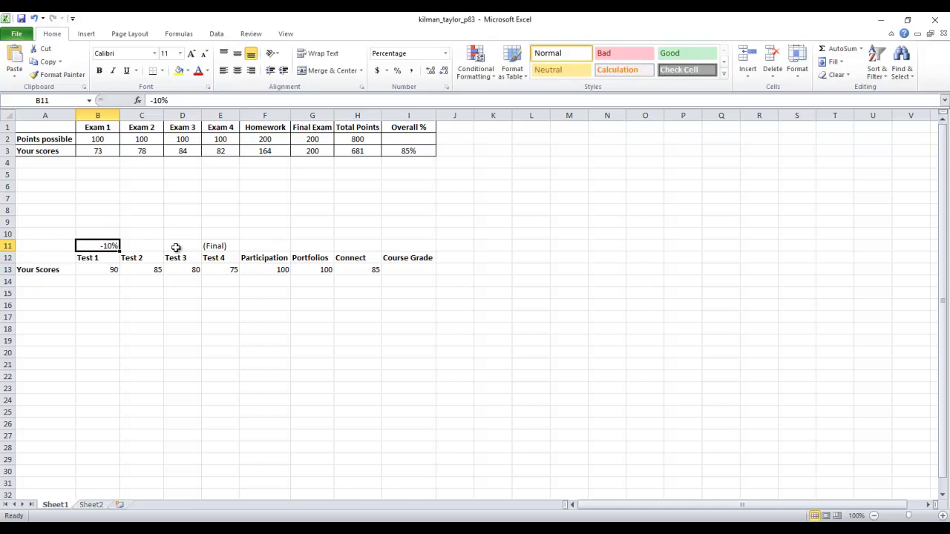
click(447, 58)
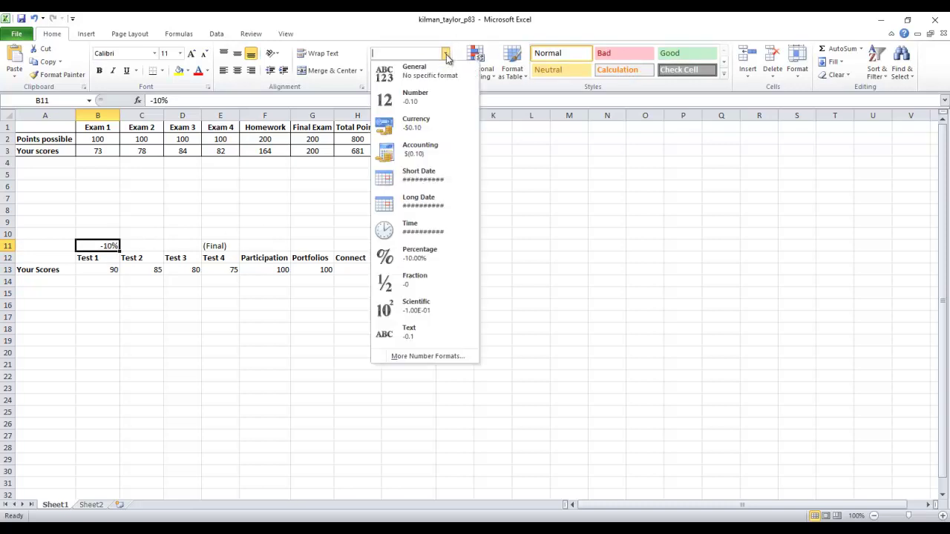
click(414, 70)
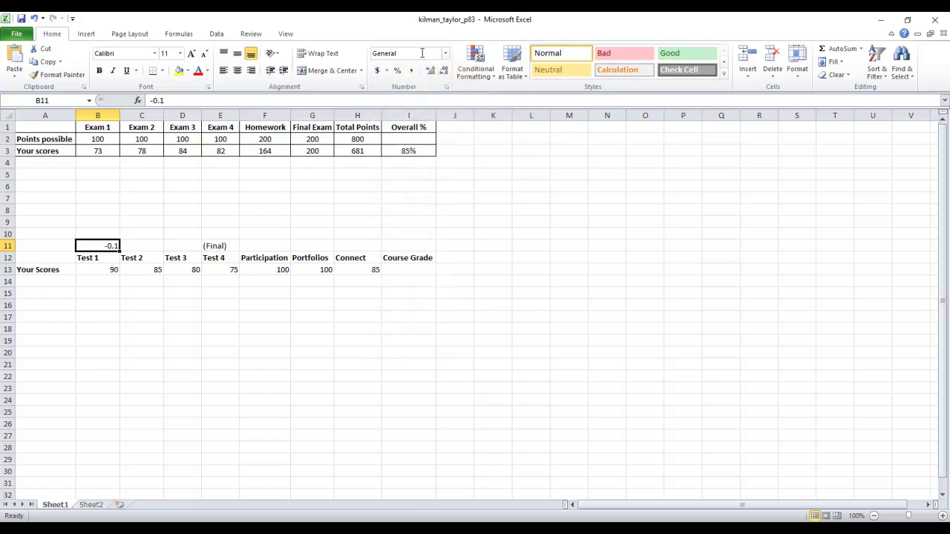
key(BackSpace)
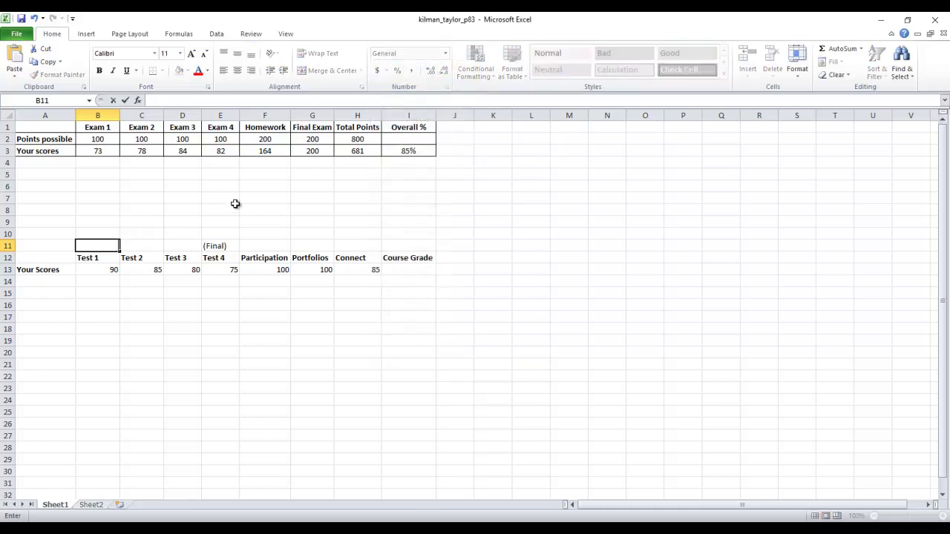
drag(104, 300, 102, 316)
click(89, 246)
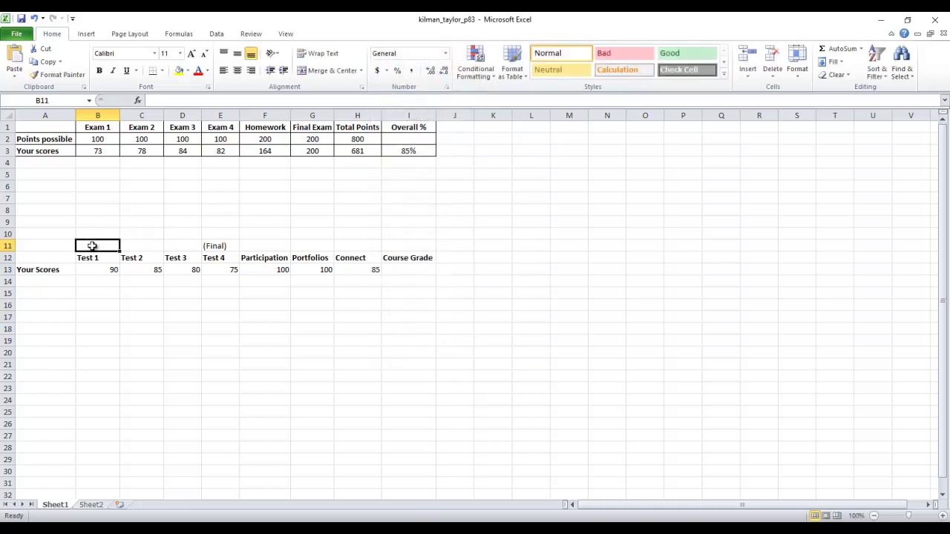
text((10%))
key(Return)
click(92, 246)
Step: Enter 10% weights for Tests 2 and 3, fixing a typo, and 30% above Test 4's Final label
text(10)
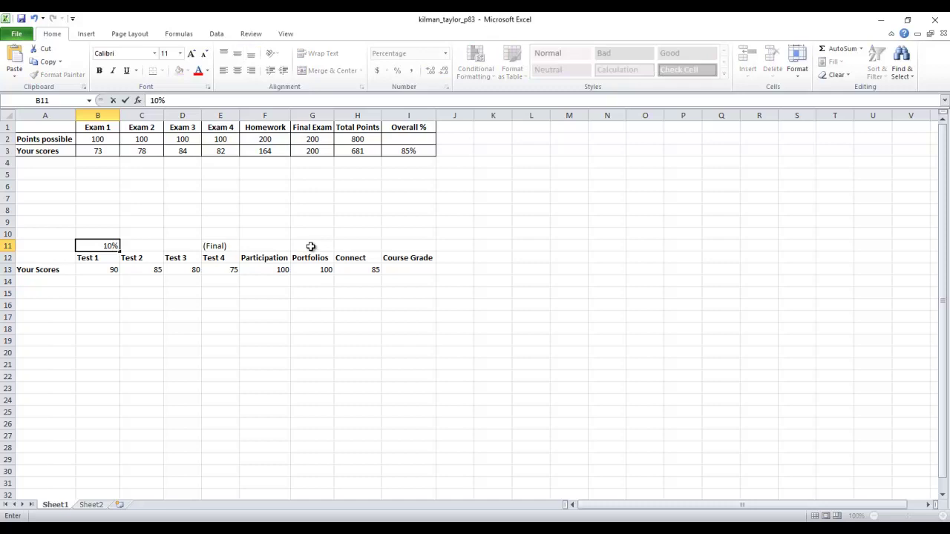
key(Tab)
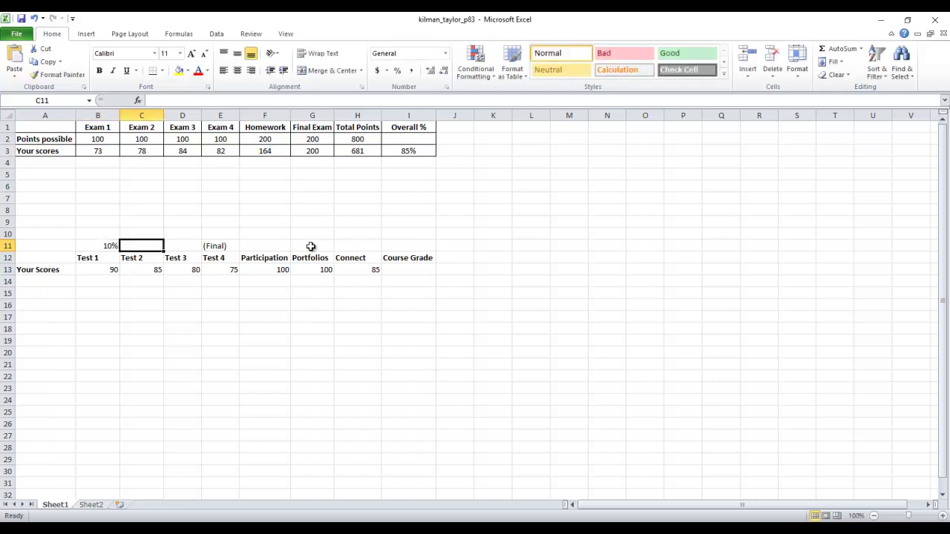
text(10$)
key(Tab)
text(10)
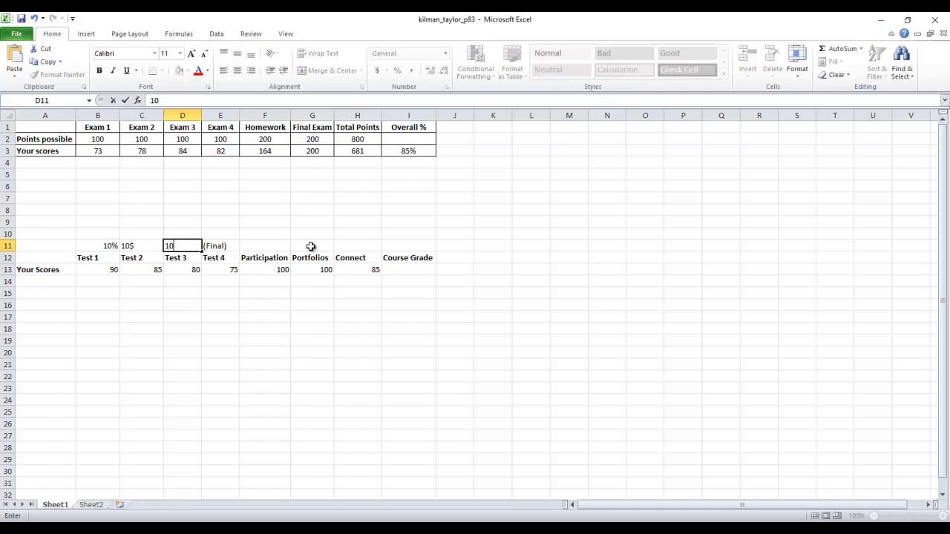
text(%)
key(Tab)
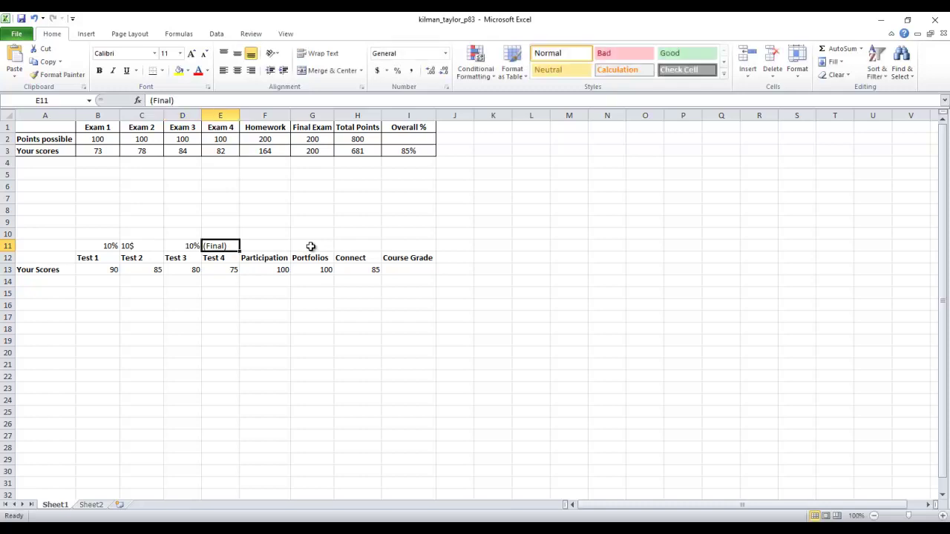
key(Left)
key(Left)
text(10%)
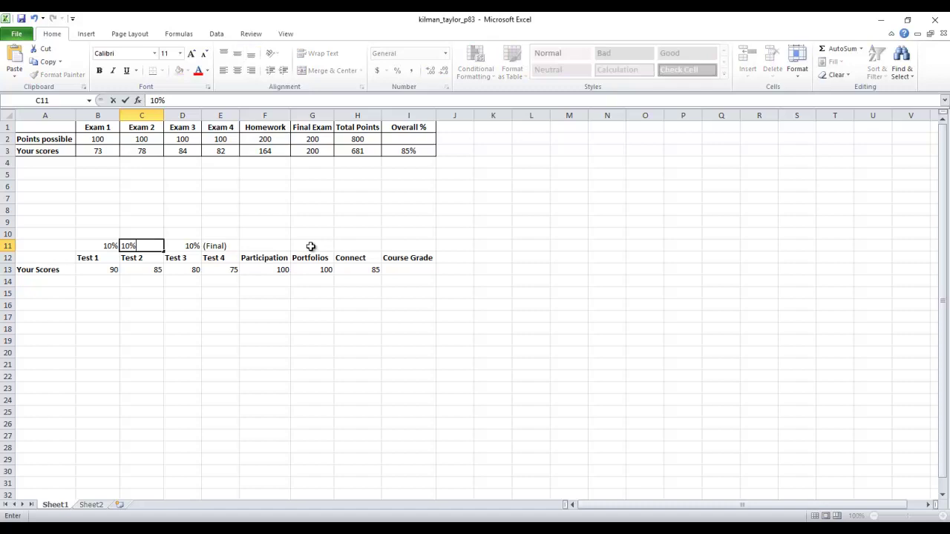
key(Tab)
key(Up)
key(Right)
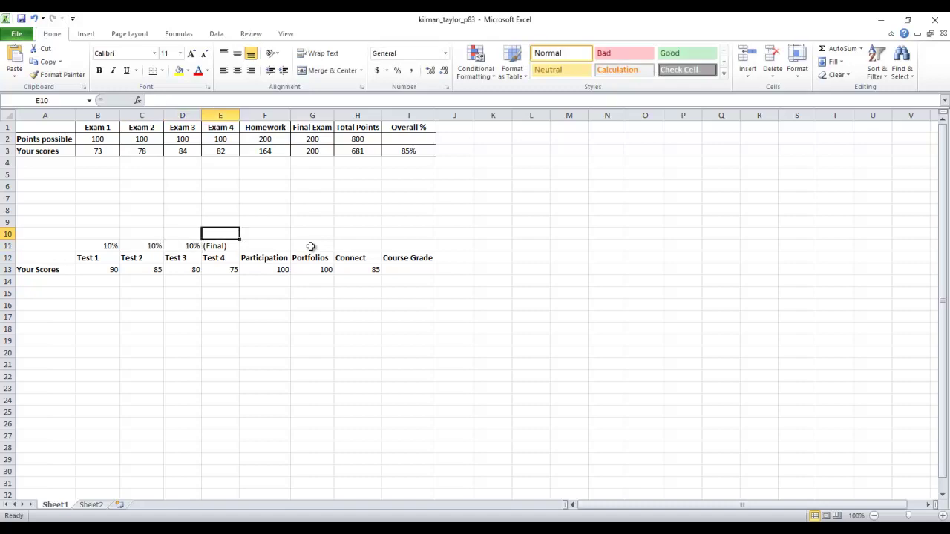
text(30%)
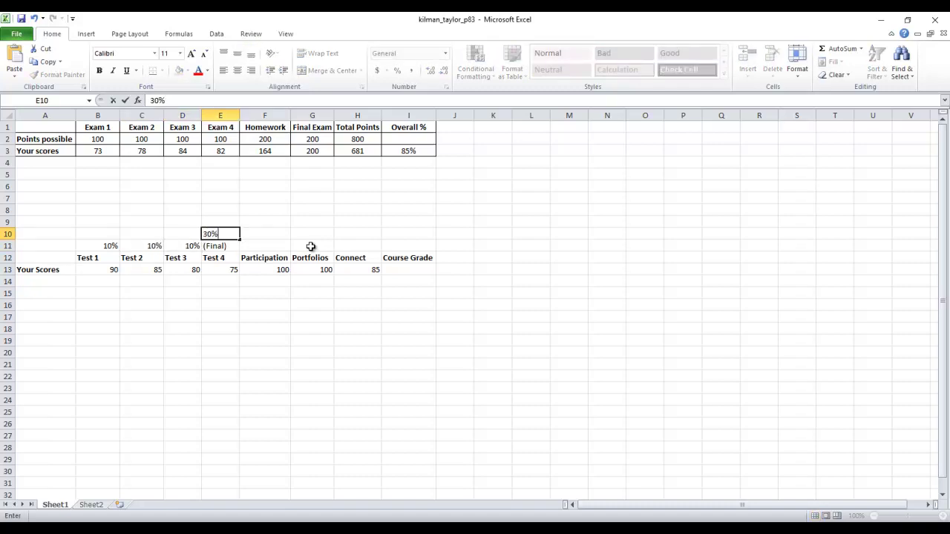
key(Tab)
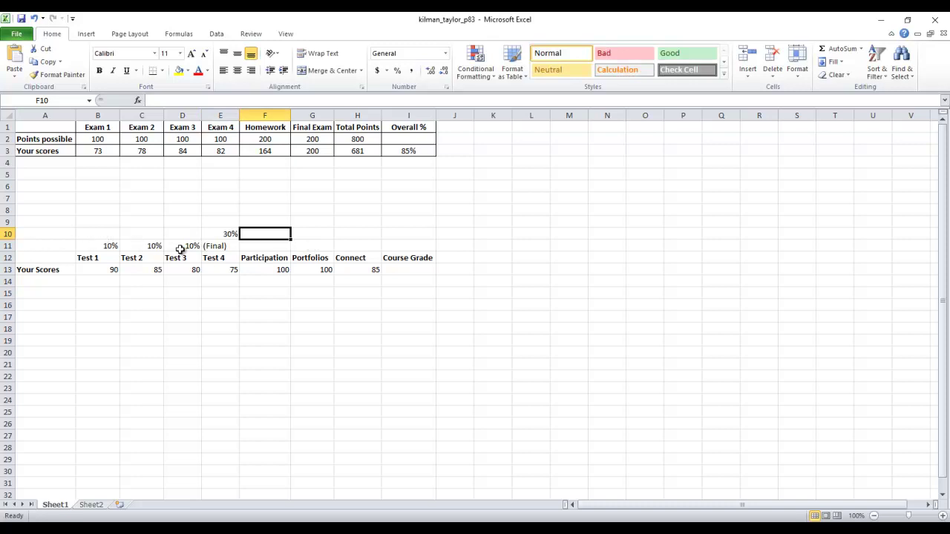
Step: Enter weights of 5% for Participation, 15% for Portfolios and 20% for Connect
click(250, 246)
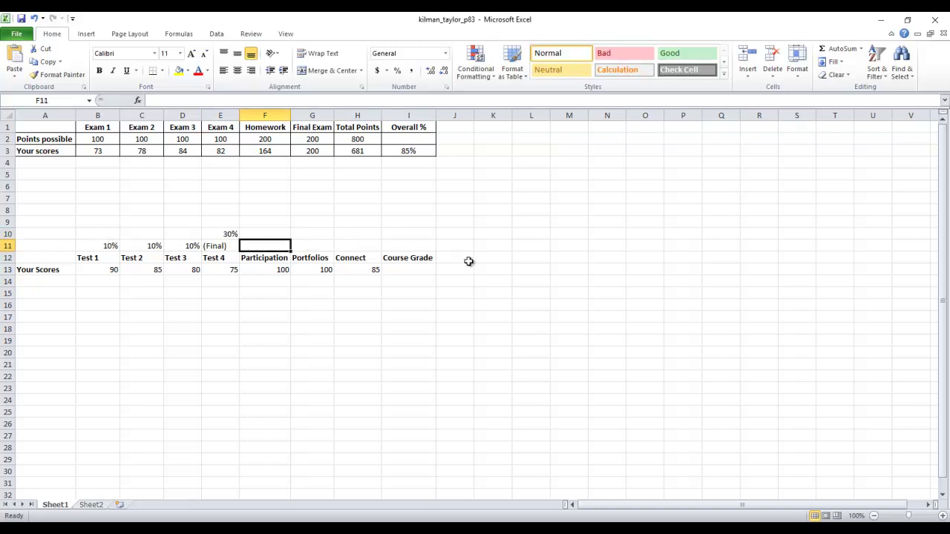
text(5%)
key(Tab)
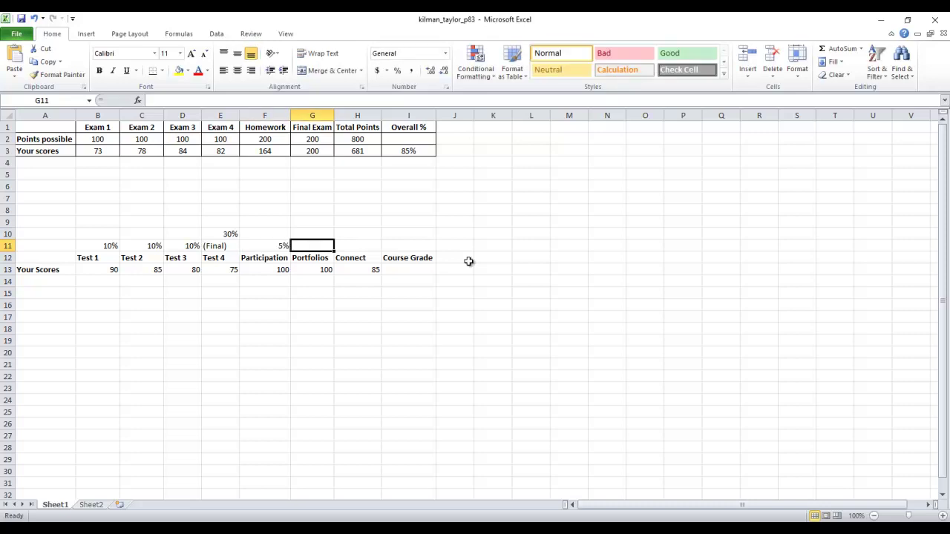
text(15%)
key(Tab)
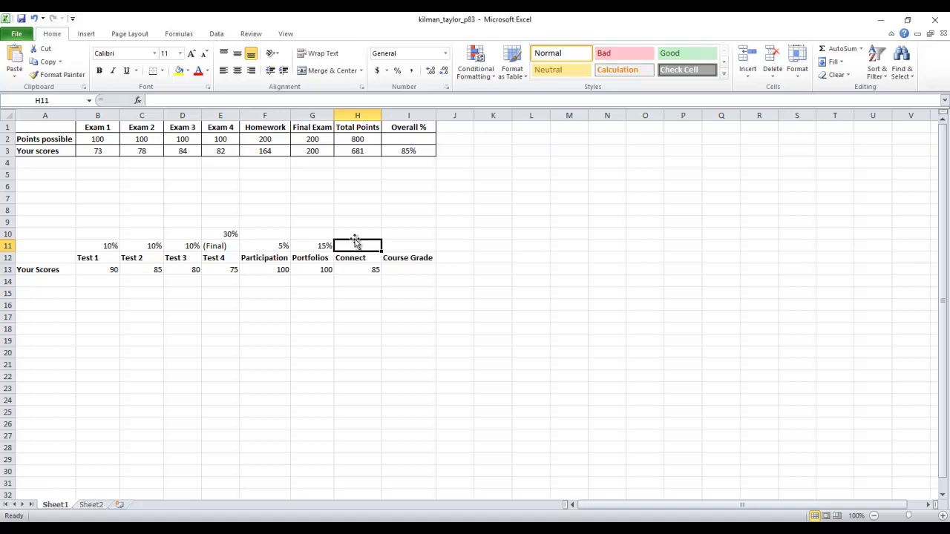
text(20)
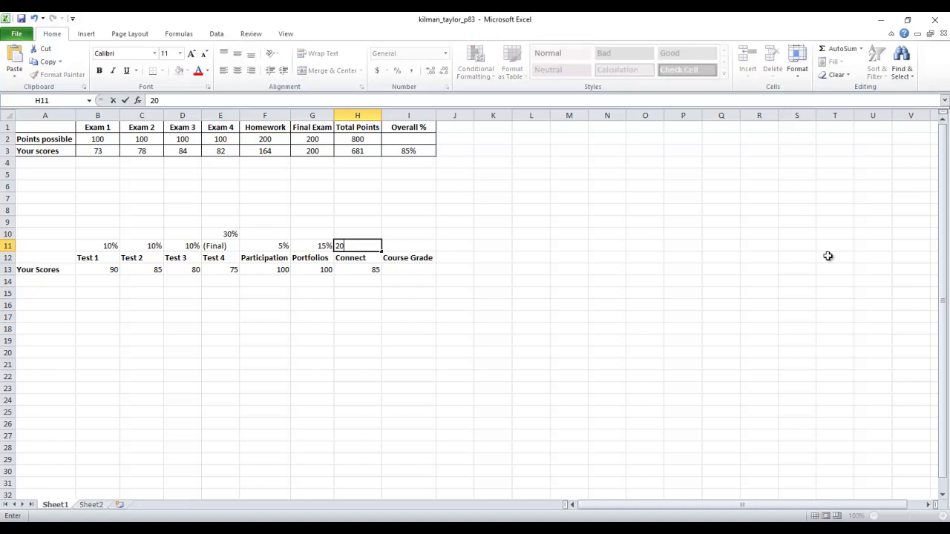
text(%)
click(631, 257)
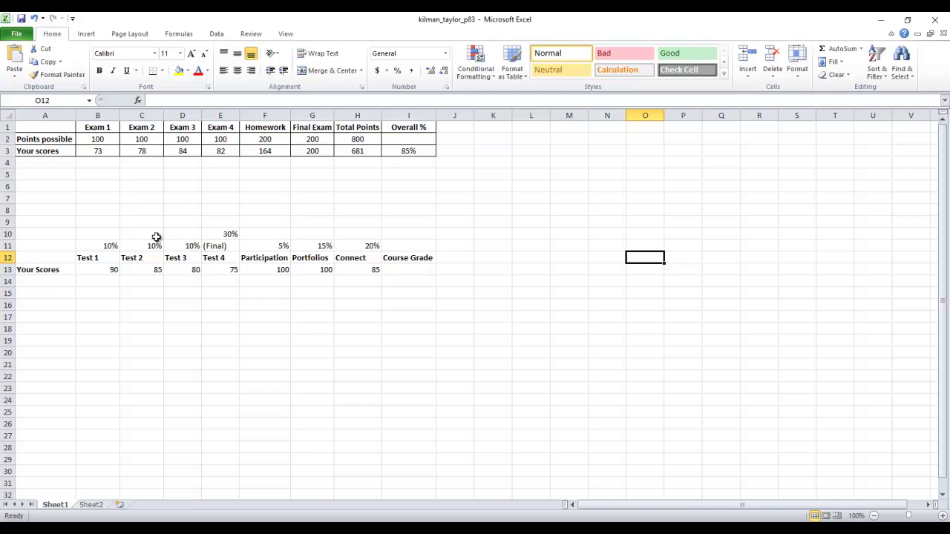
Step: Review the Test 1 score and weight, then start a formula with = in I13
click(111, 272)
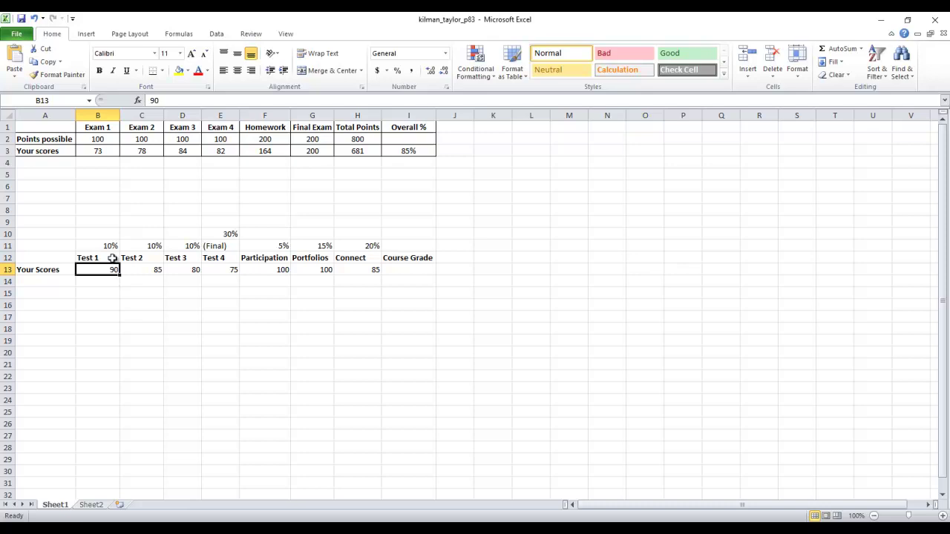
click(110, 245)
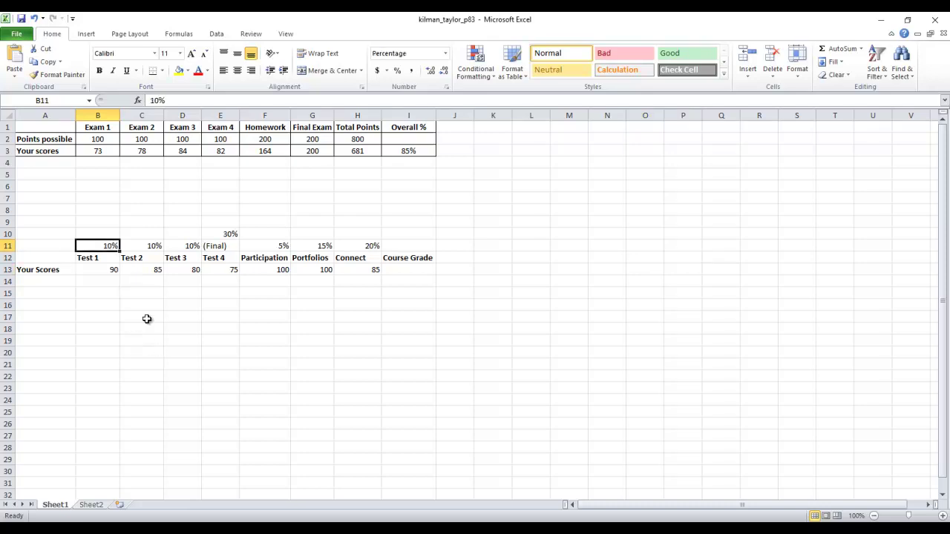
click(418, 273)
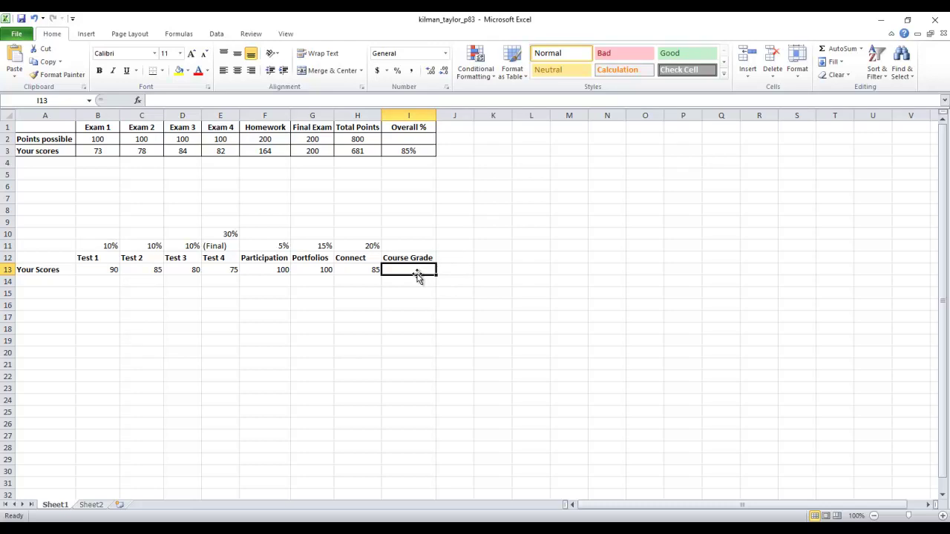
text(=)
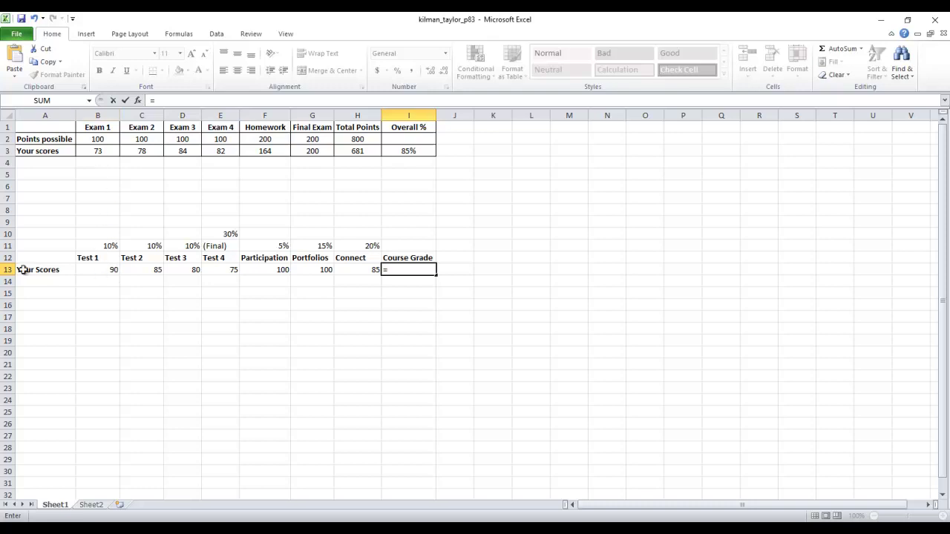
Step: Add the terms B13*(0.1)+C13*(0.1)+D13*(0.1)+ and begin E13*( for Test 4
text(B)
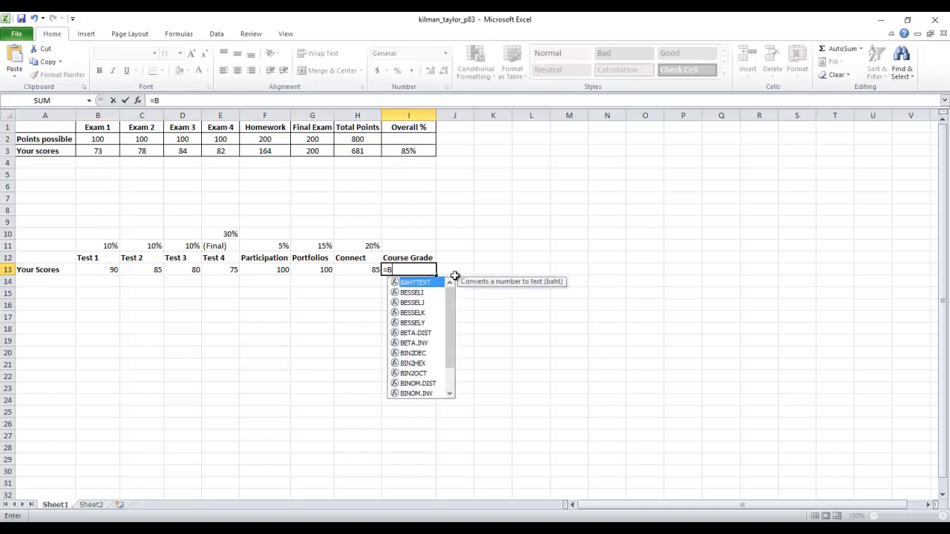
text(13)
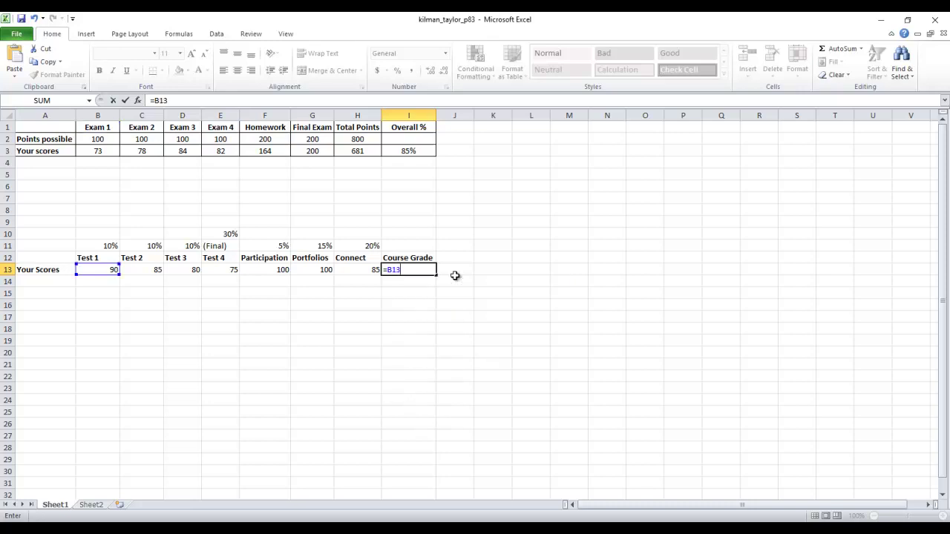
text(*)
text((0.1)+C)
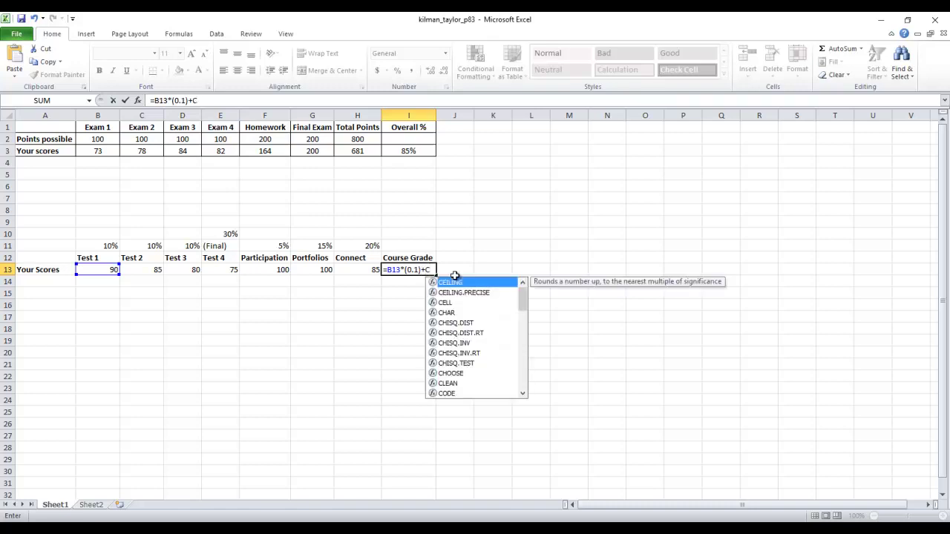
text(13*(0.1))
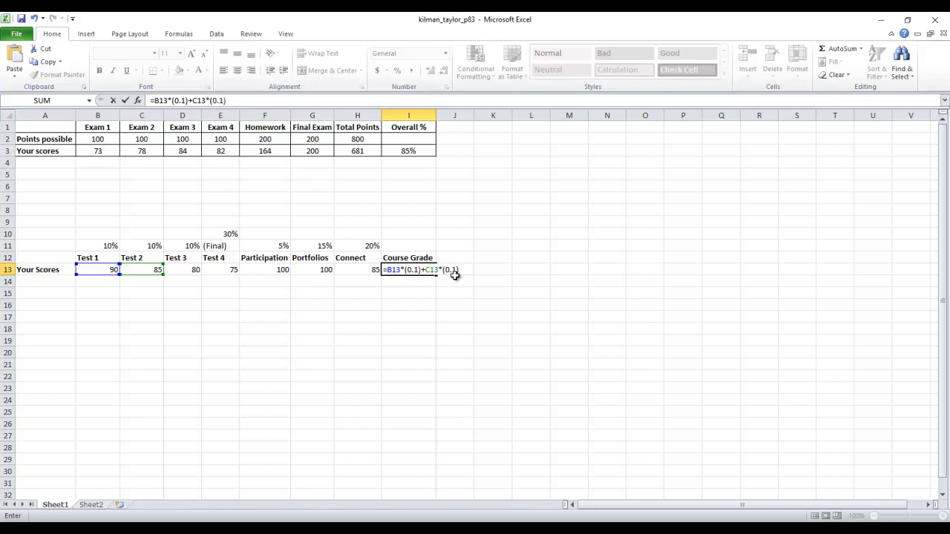
text(+D13*(0.1)
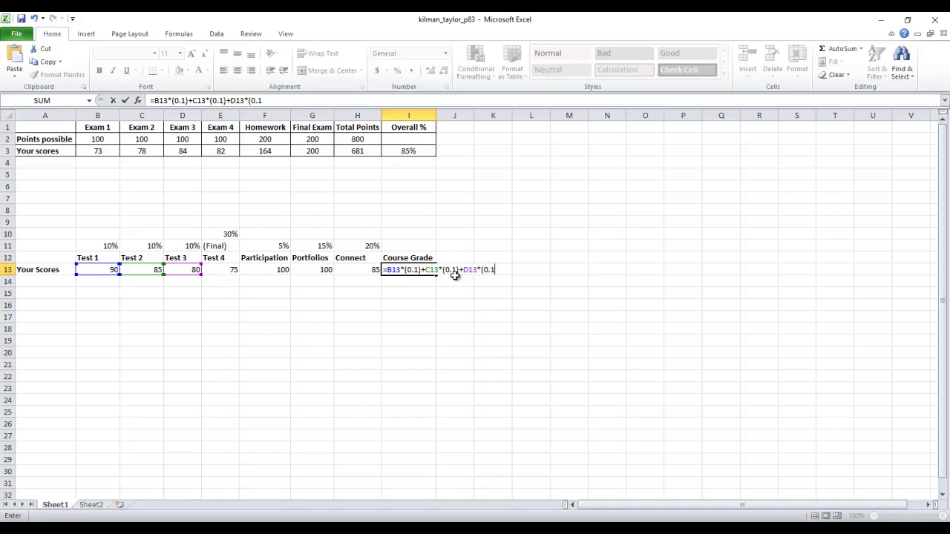
text()+)
text(E13*()
Step: Finish the formula with 0.3)+F13*(0.05)+G13*(0.15)+H13*(0.2) and commit it, showing 85
text(0.3))
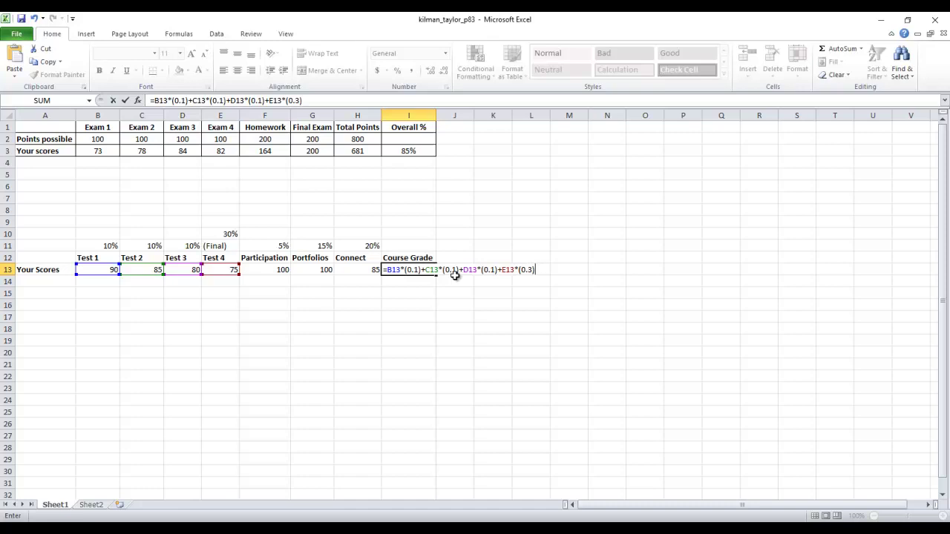
text(+F13*(0.05)
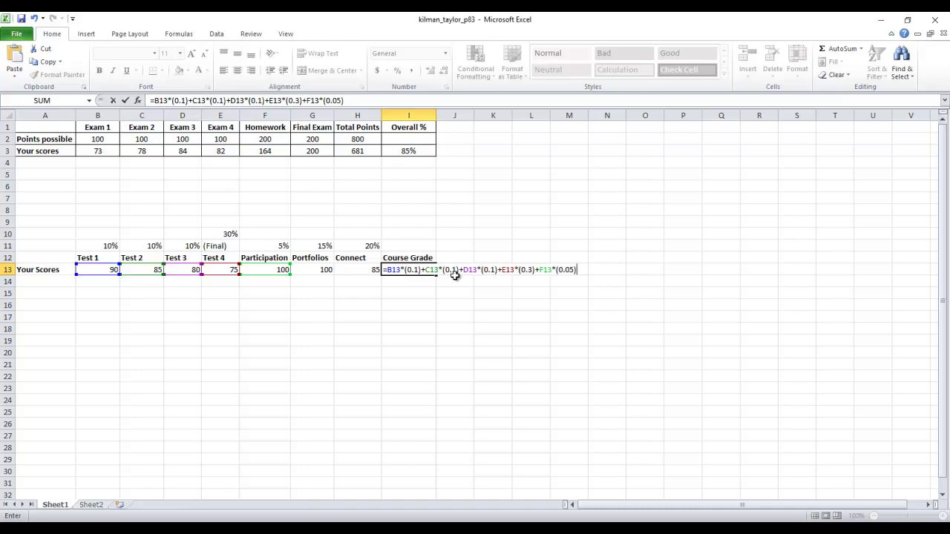
text(+G13)
text(*)
text((0.15)
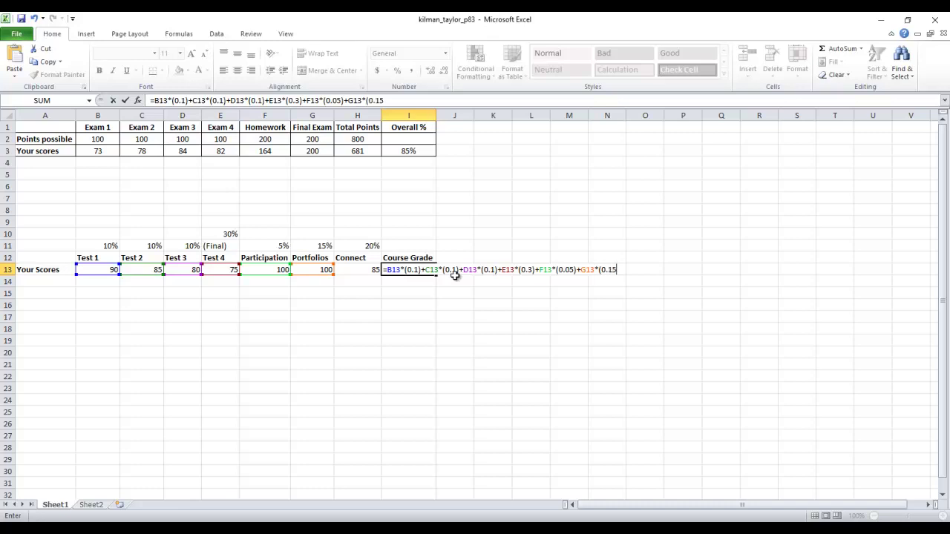
text()+)
text(H13*(0.2))
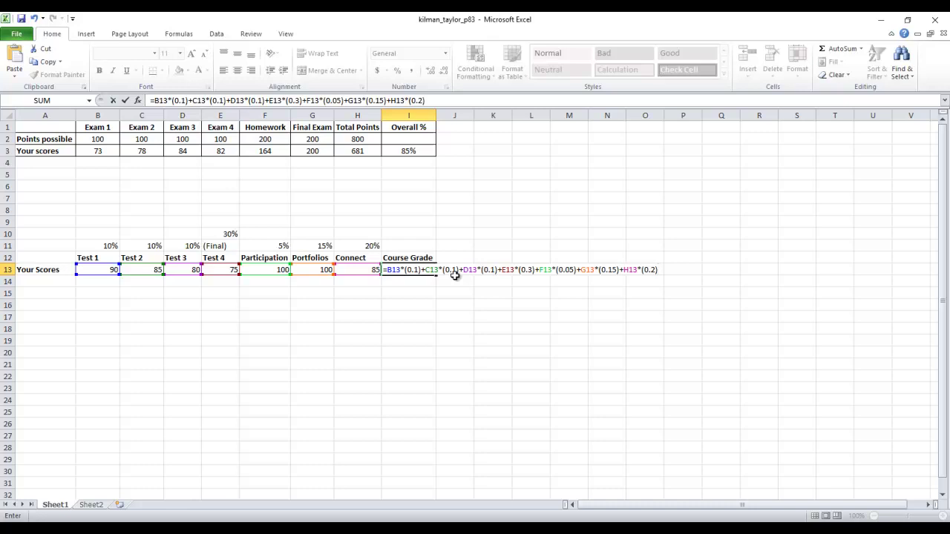
key(Return)
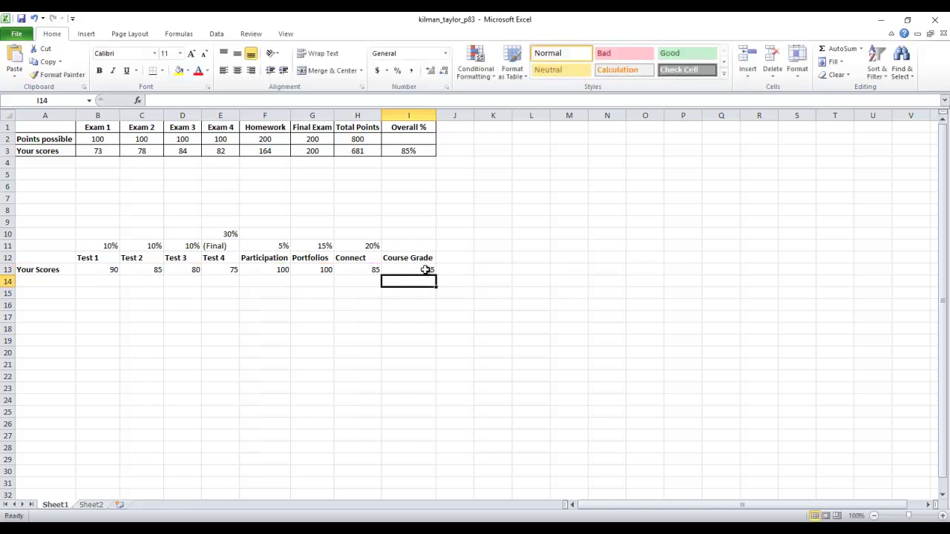
Step: Clear the 30% in E10 and change E11's label to read (Final - 30%)
click(425, 270)
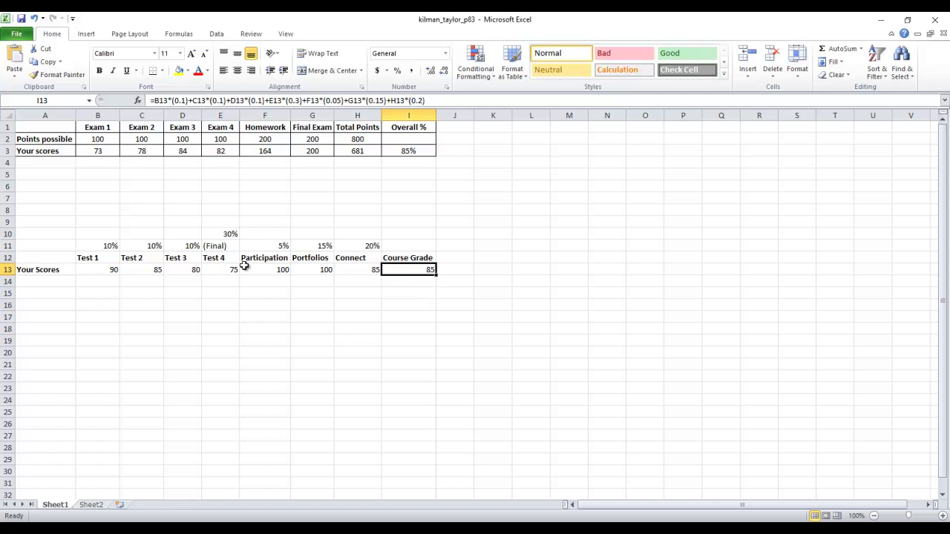
click(46, 247)
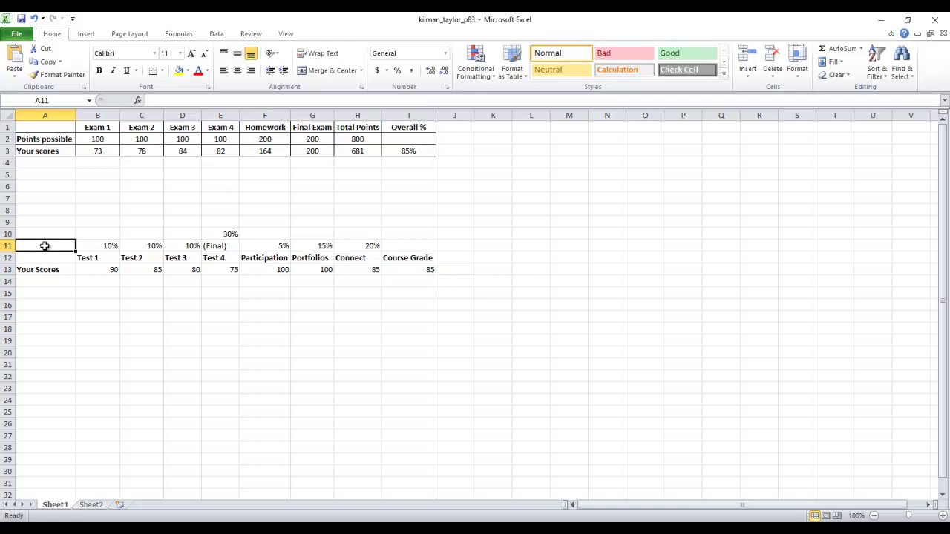
click(232, 236)
key(Delete)
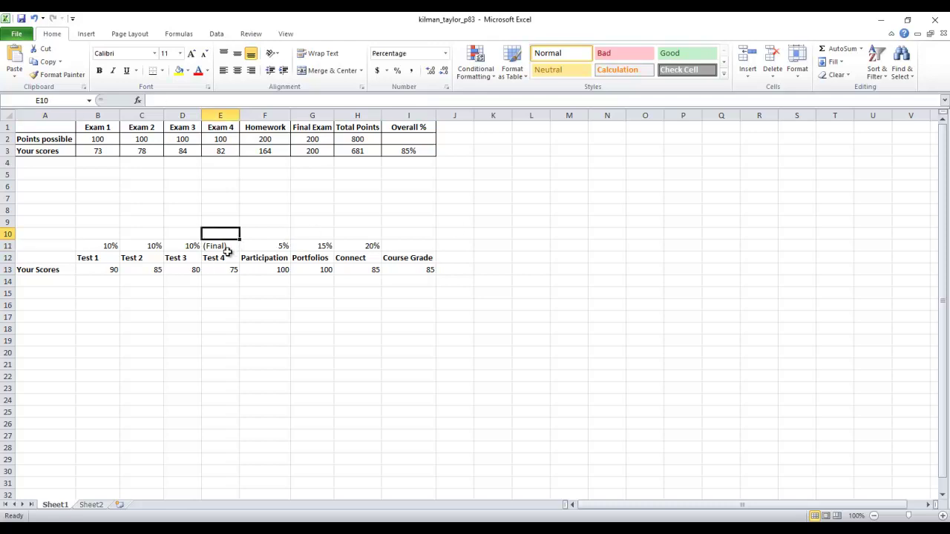
click(221, 245)
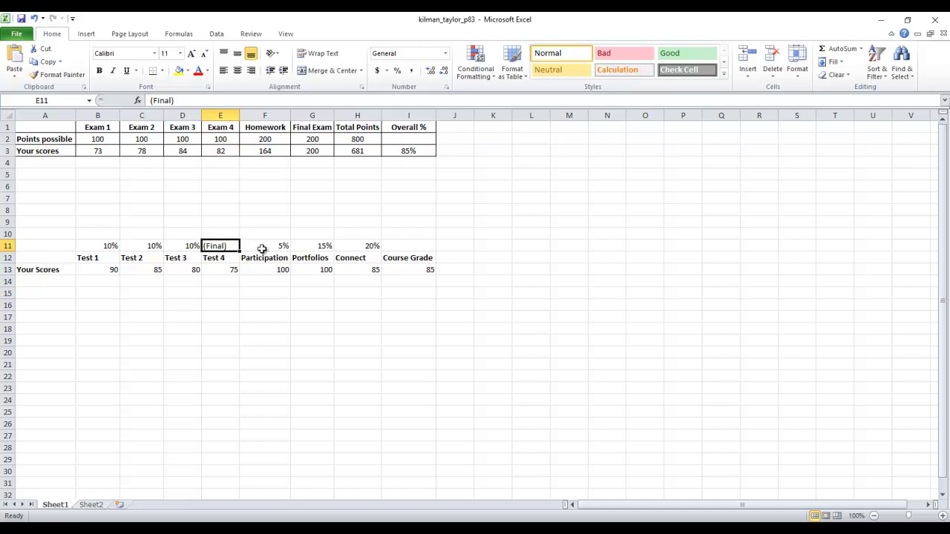
double_click(222, 245)
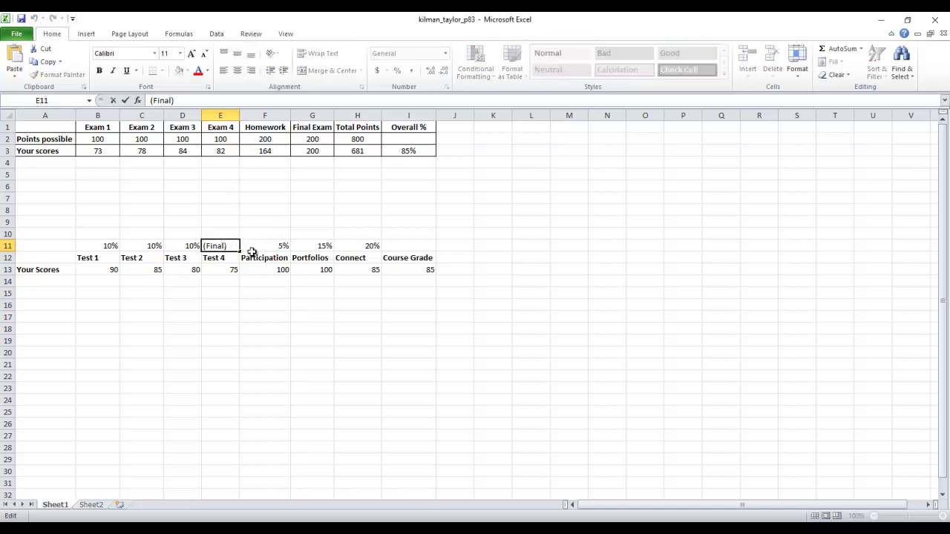
text(- 30%)
click(215, 306)
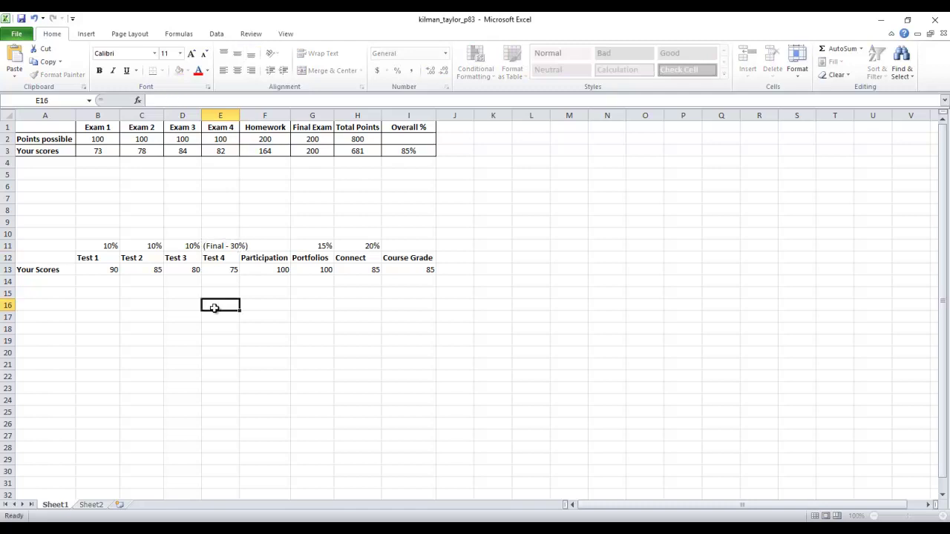
Step: Autofit column E so the full (Final - 30%) label shows
double_click(239, 115)
click(56, 249)
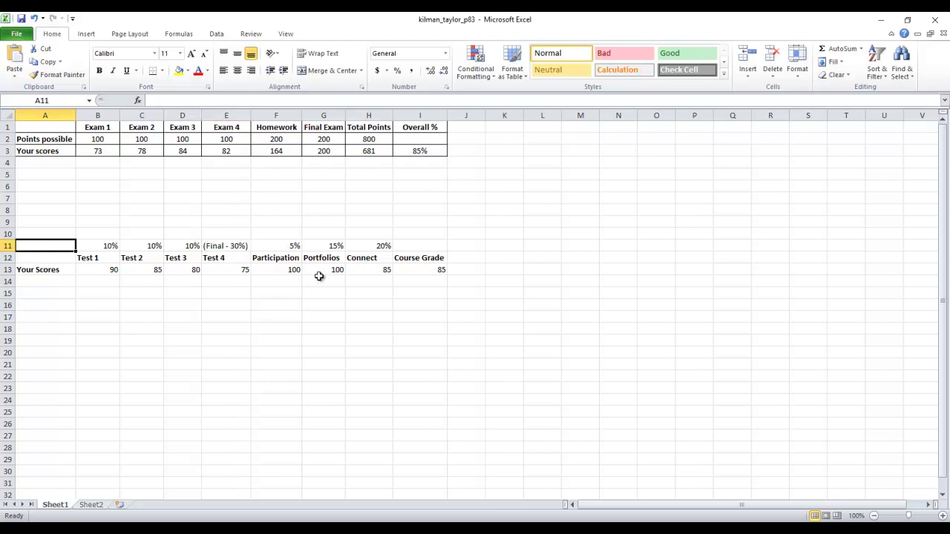
shift+click(438, 269)
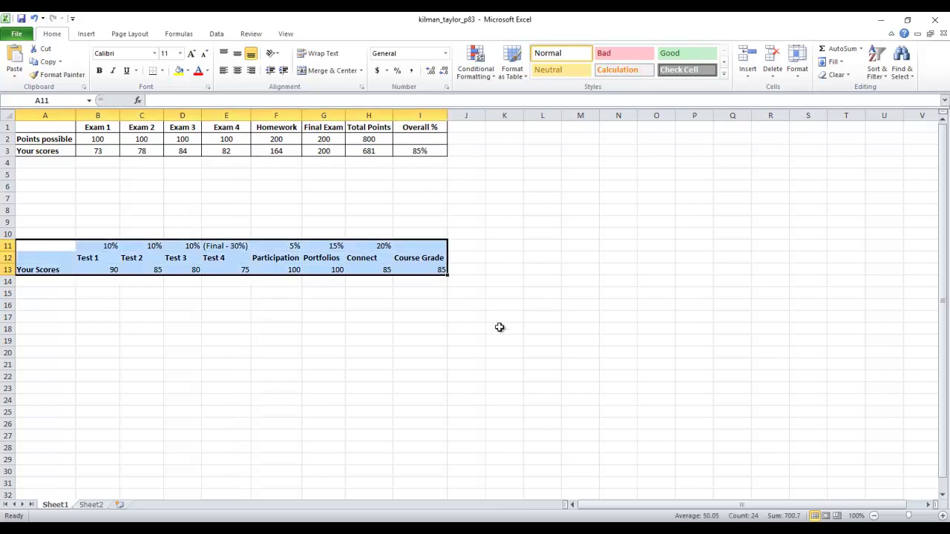
click(370, 386)
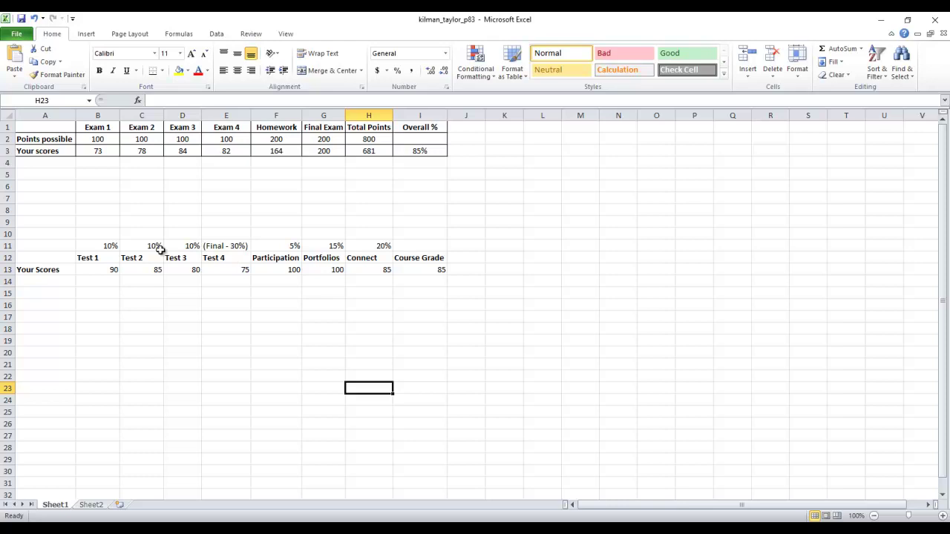
Step: Center the contents of A11:I13 and apply All Borders to every cell
click(54, 246)
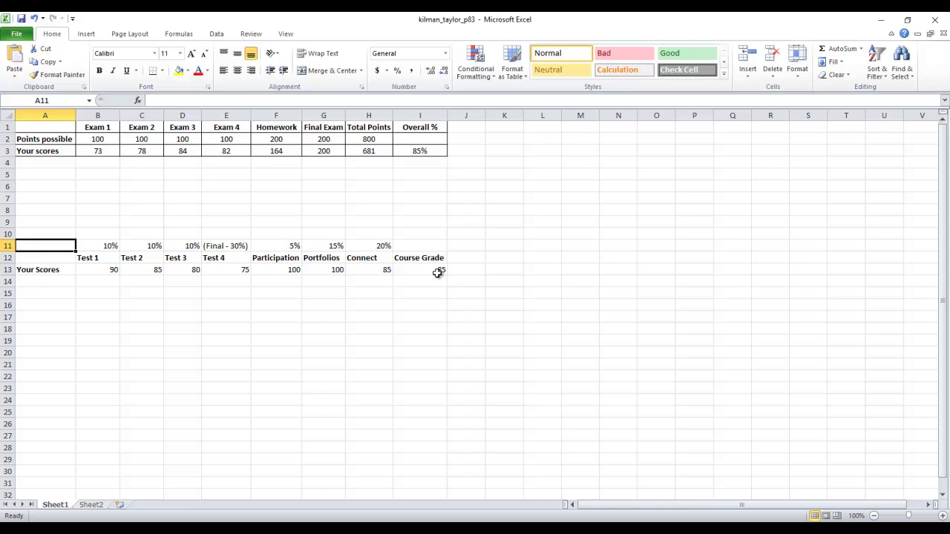
shift+click(438, 273)
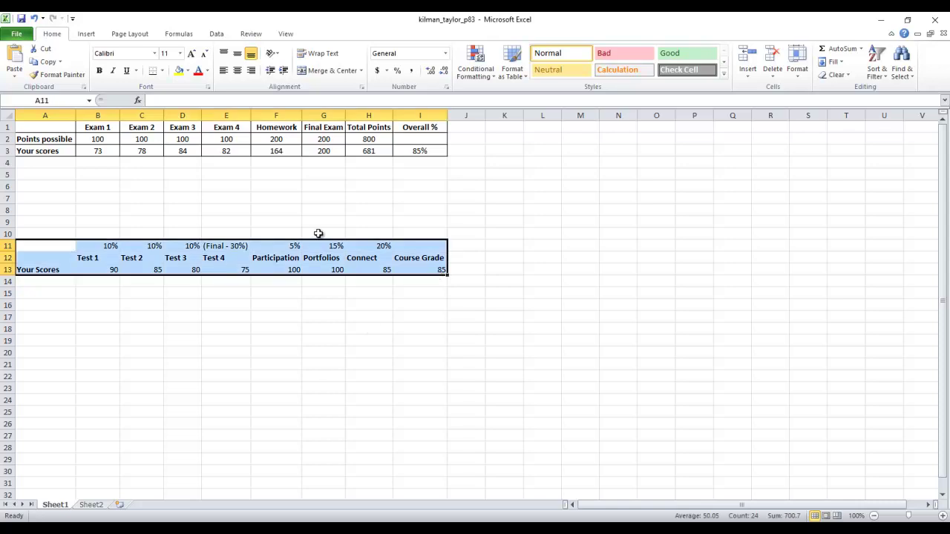
click(236, 70)
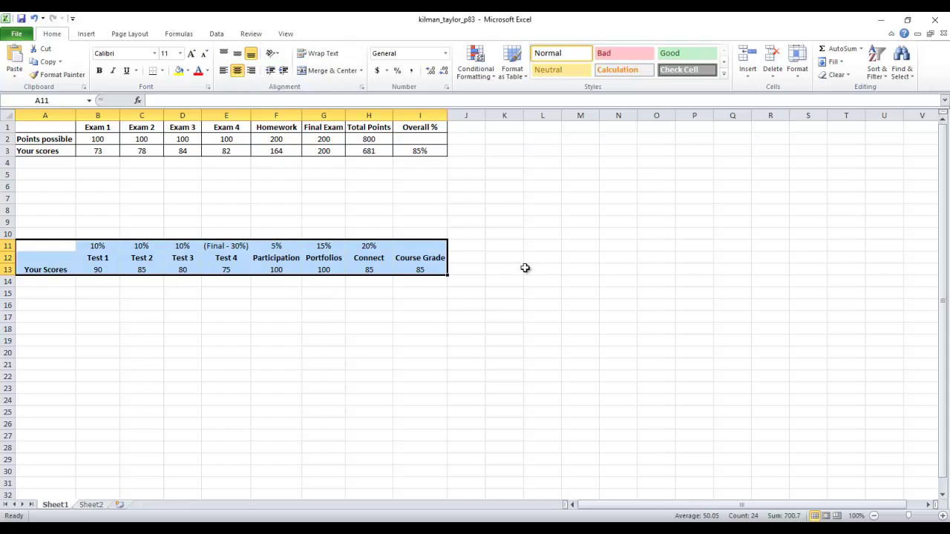
click(164, 73)
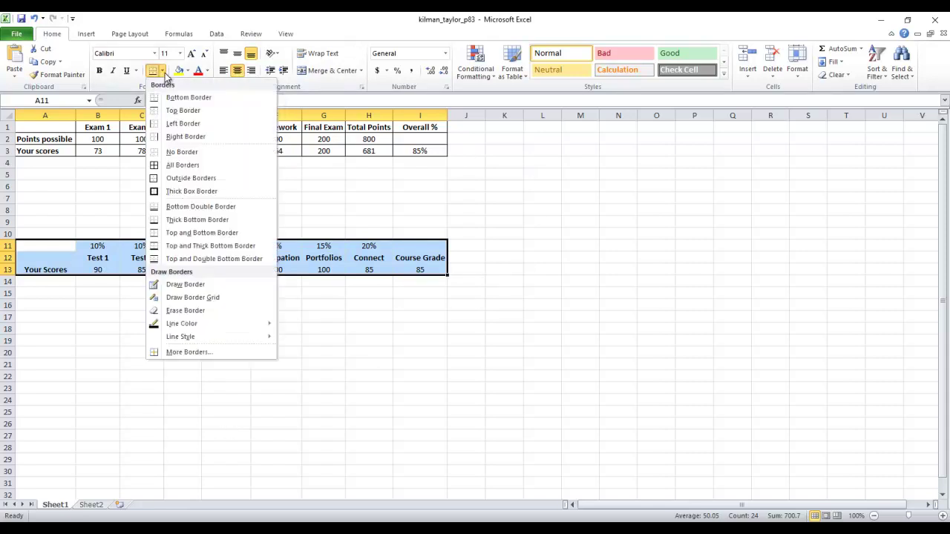
click(236, 165)
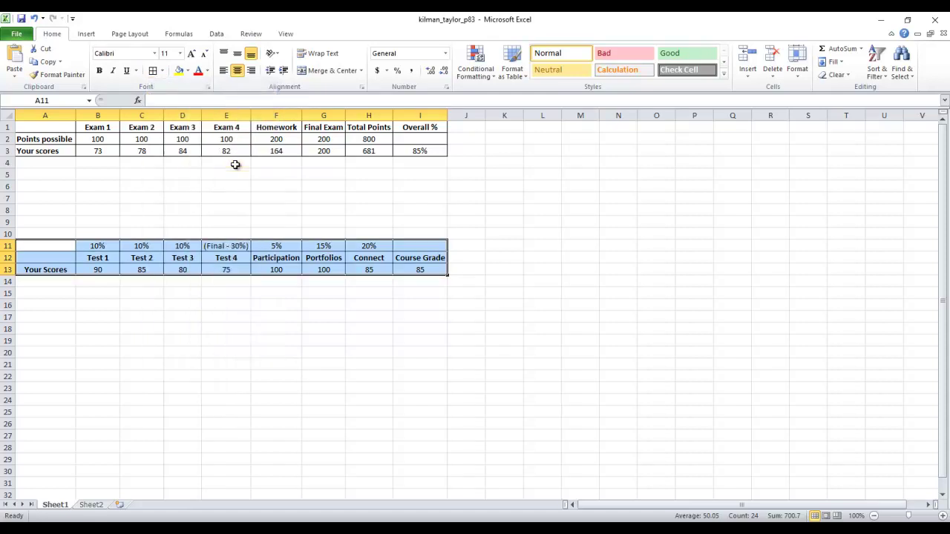
click(254, 317)
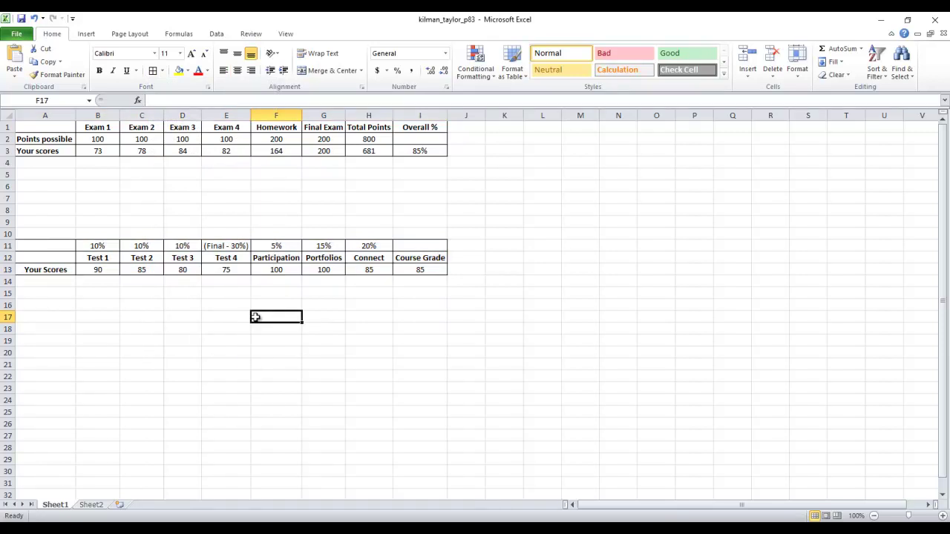
Step: Clear the Test 4 score of 75 and change the Portfolios score to 97
click(106, 272)
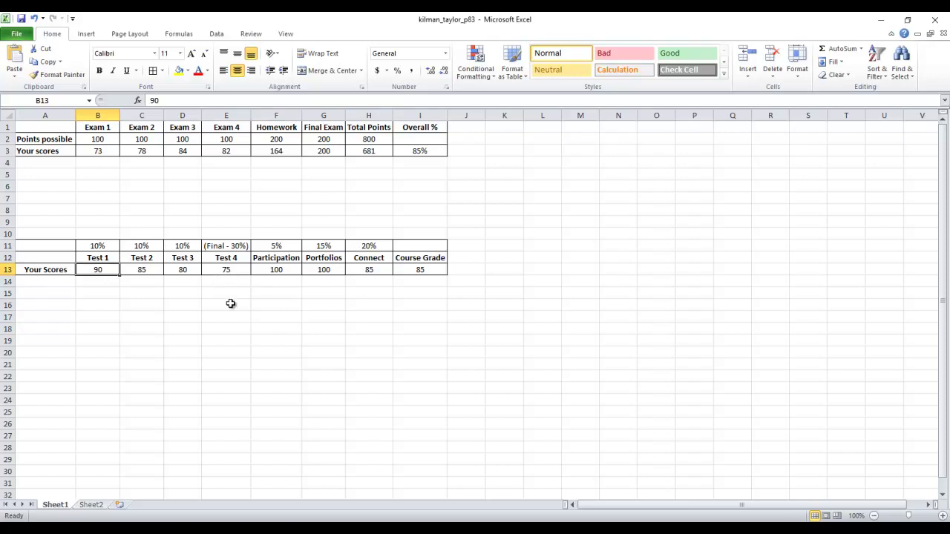
click(236, 271)
key(Delete)
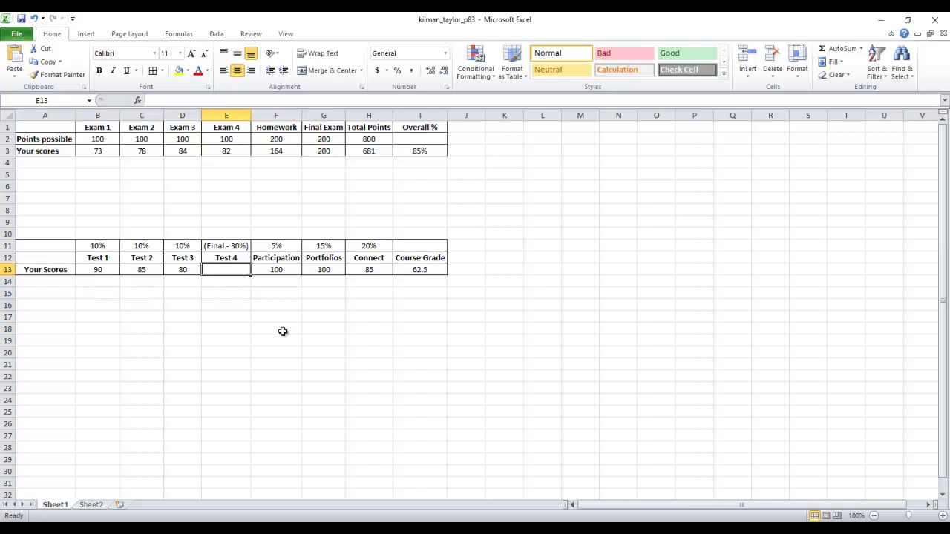
click(299, 388)
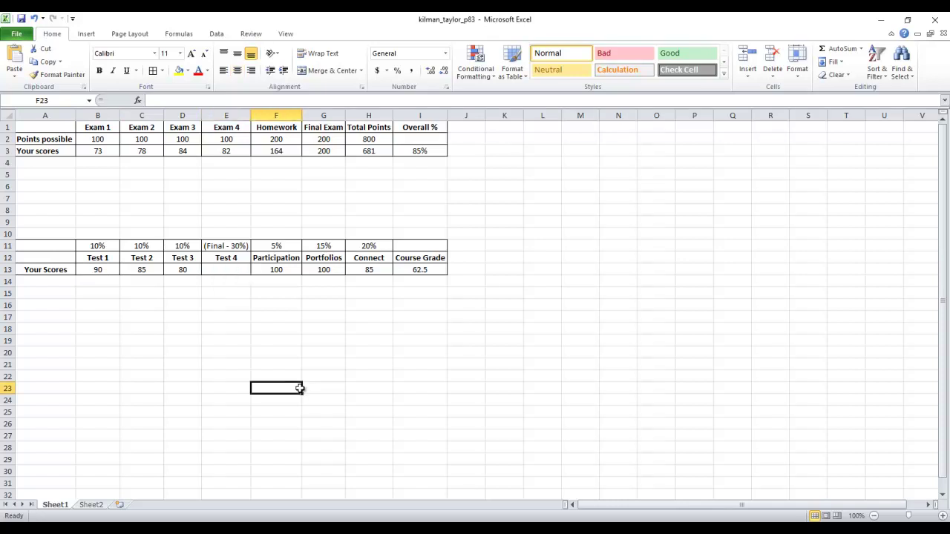
click(276, 268)
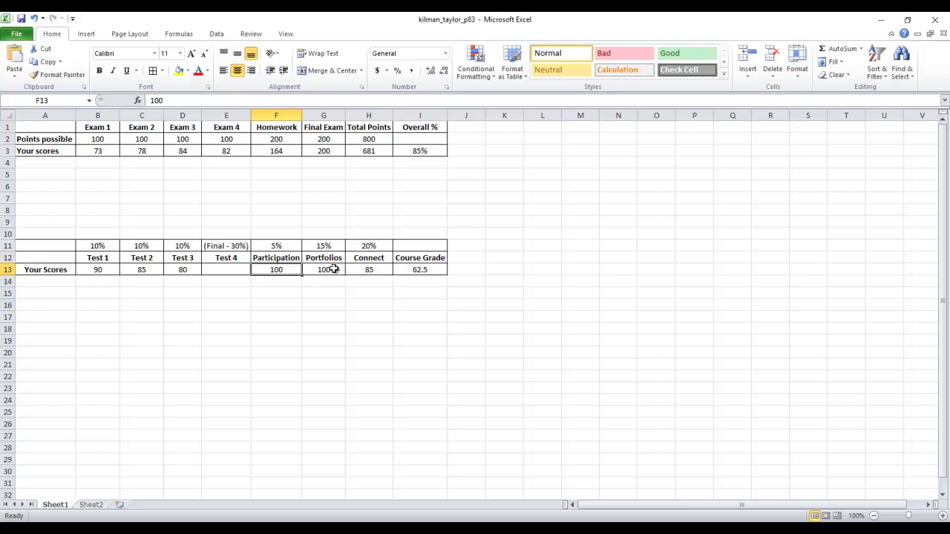
click(329, 271)
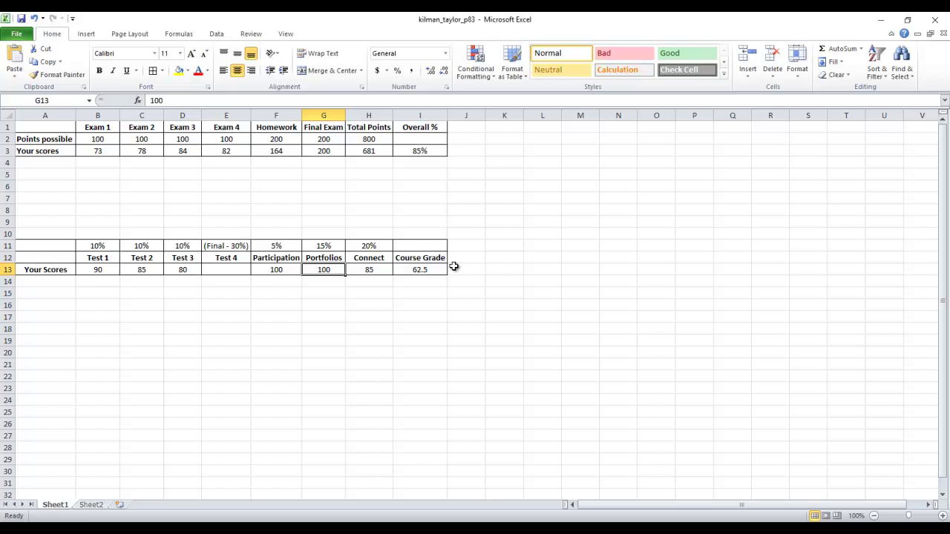
text(97)
key(Return)
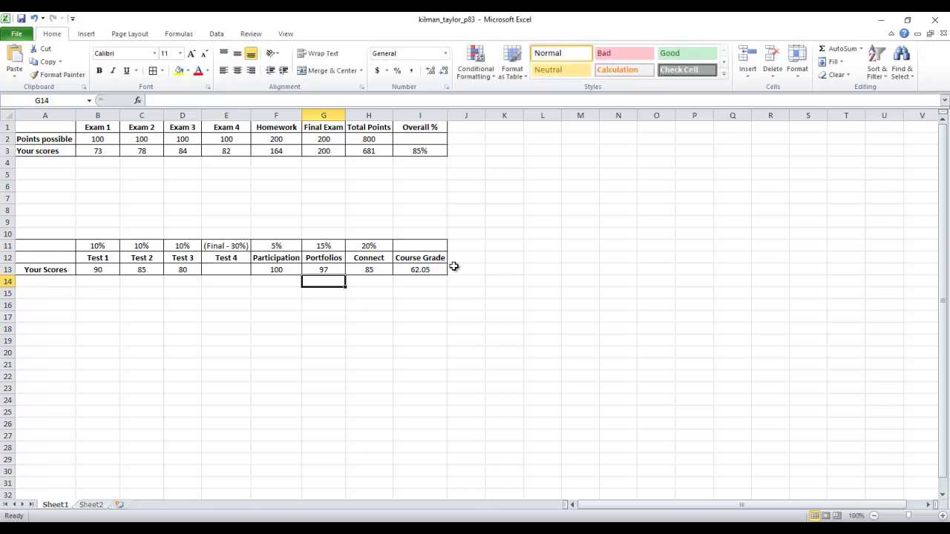
click(370, 269)
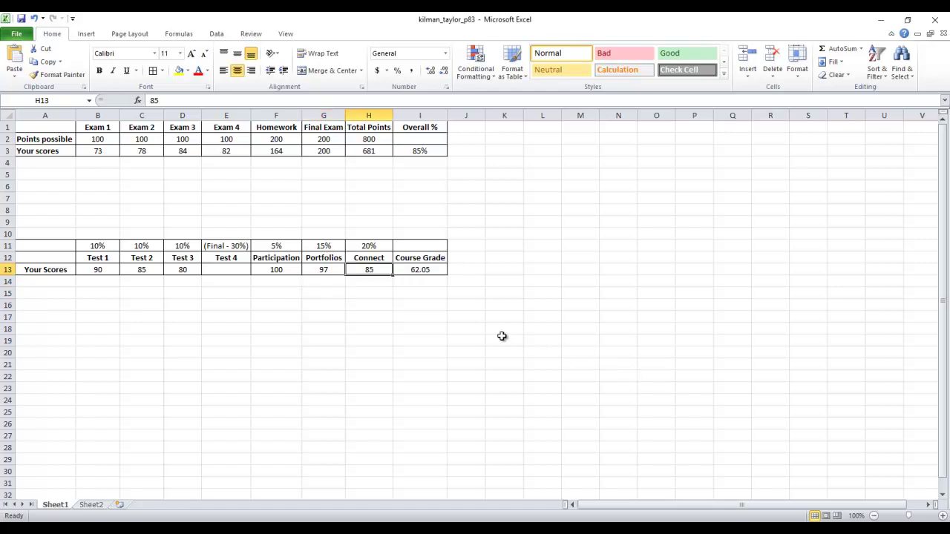
Step: Enter 0 as the Test 4 score, clearing and re-entering it, leaving the Course Grade at 62.05
click(215, 273)
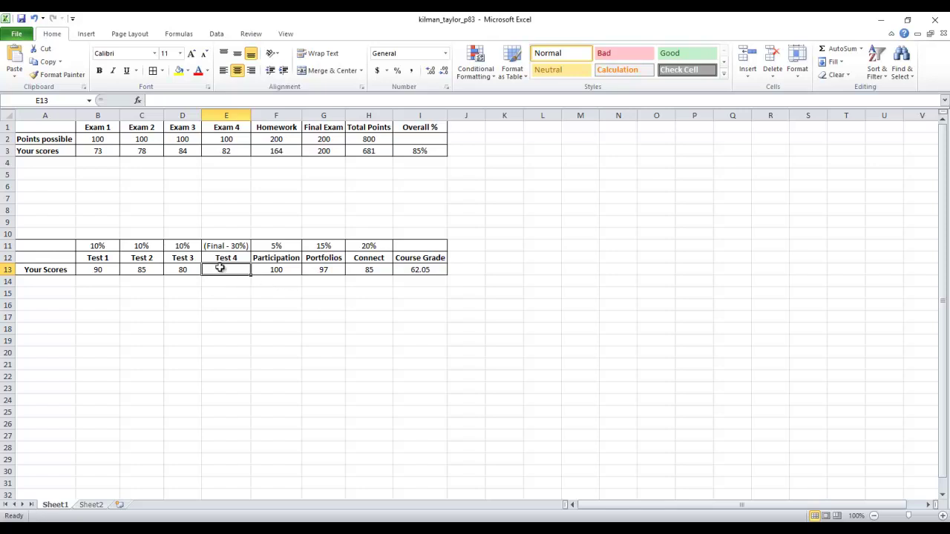
text(0)
key(Return)
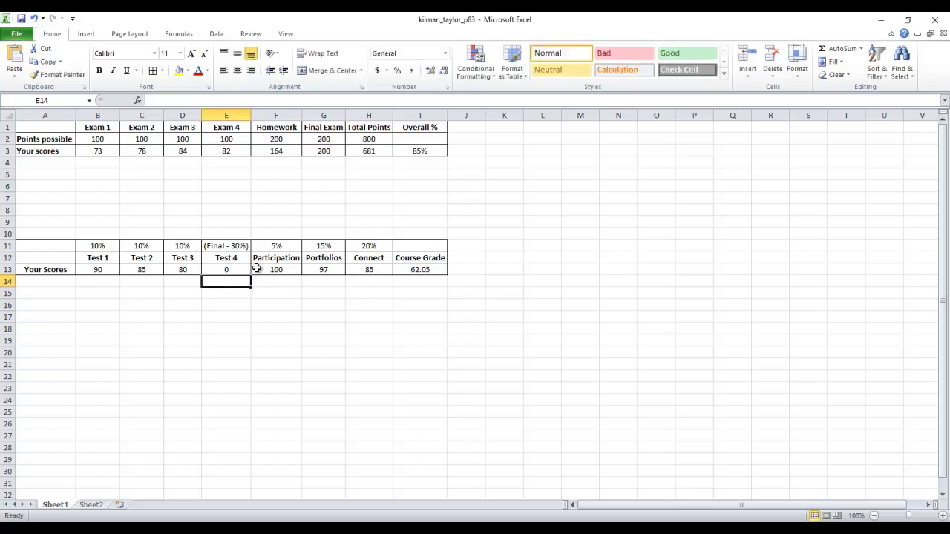
click(239, 270)
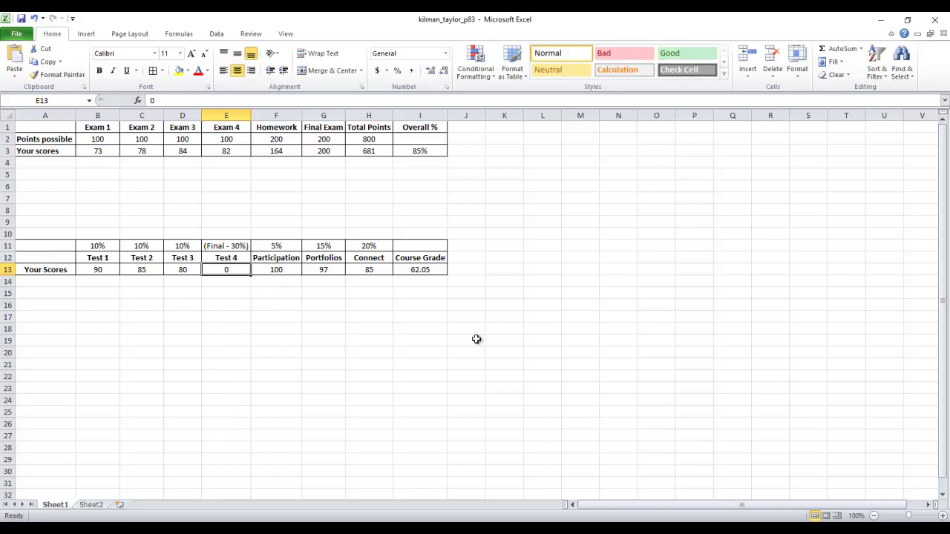
key(Return)
key(Up)
key(BackSpace)
key(Return)
key(Up)
text(0)
key(Return)
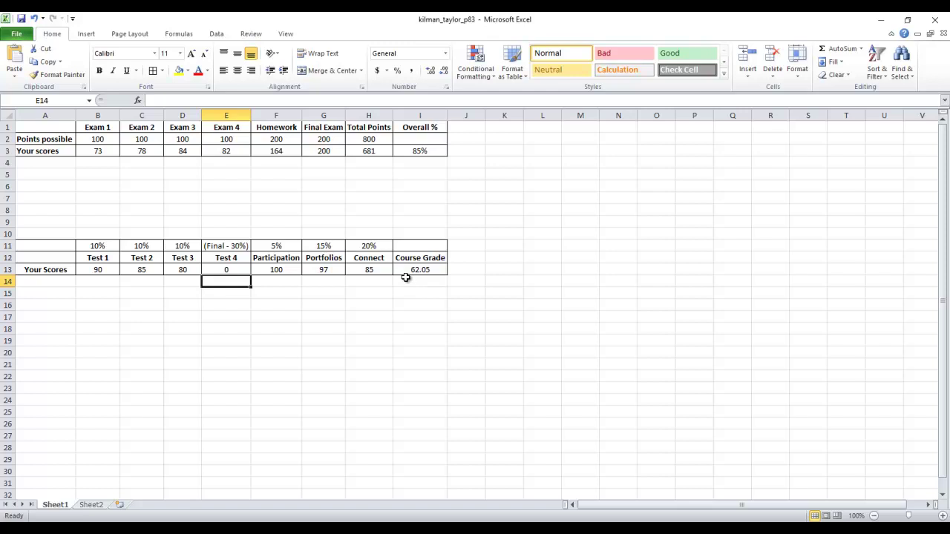
Step: Change the Test 4 score to 60, then to 100, raising the Course Grade to 92.05
click(222, 268)
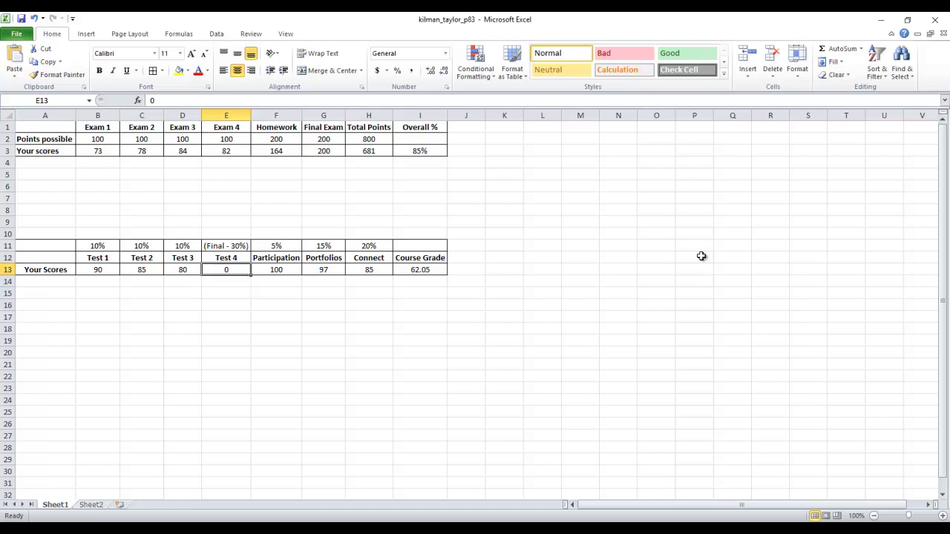
text(60)
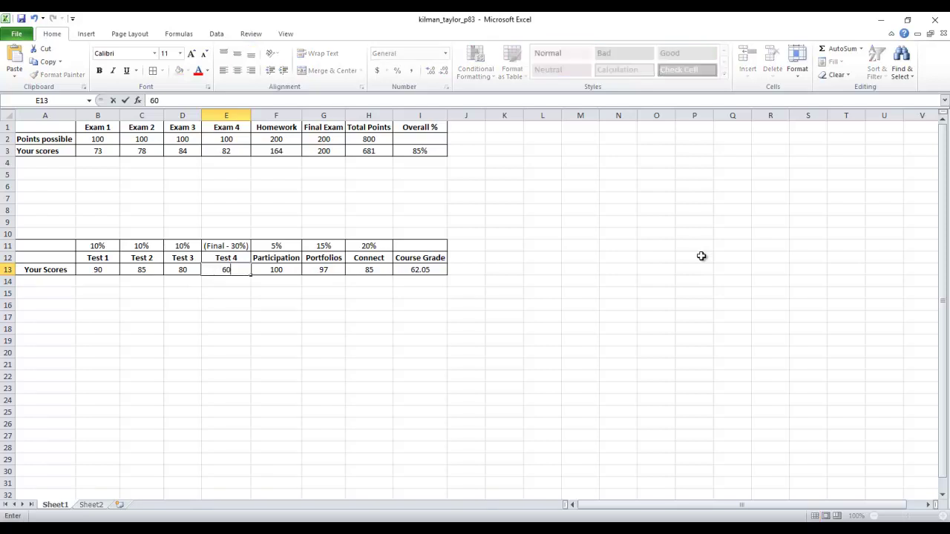
key(Return)
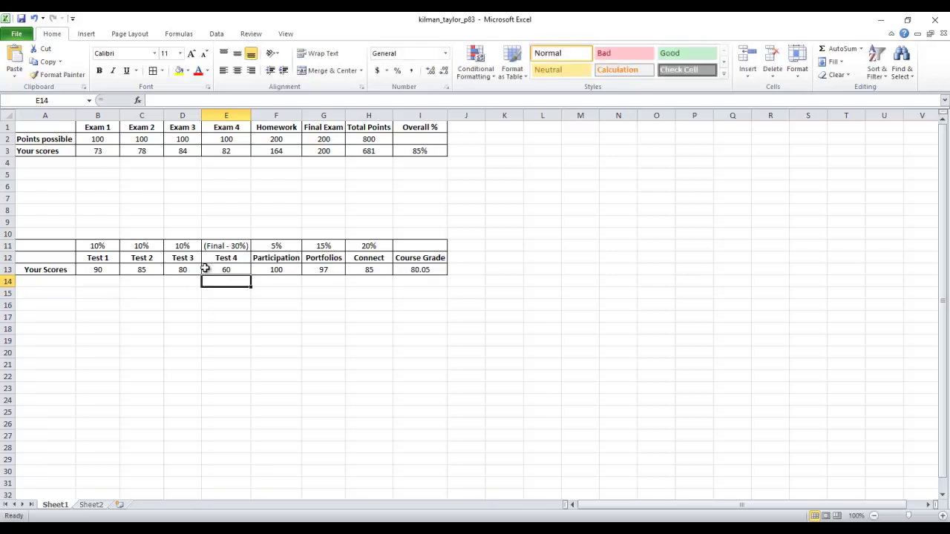
click(241, 269)
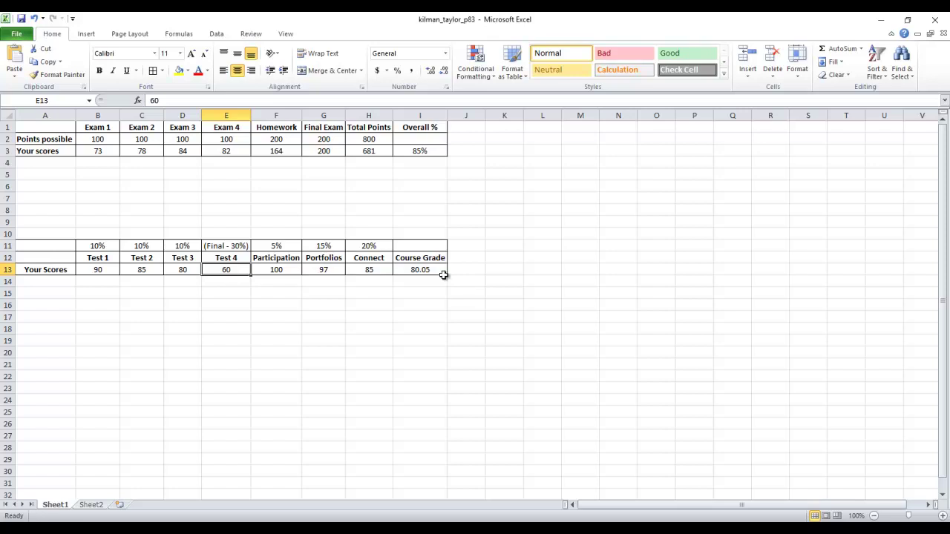
click(186, 268)
click(152, 267)
click(113, 270)
text(100)
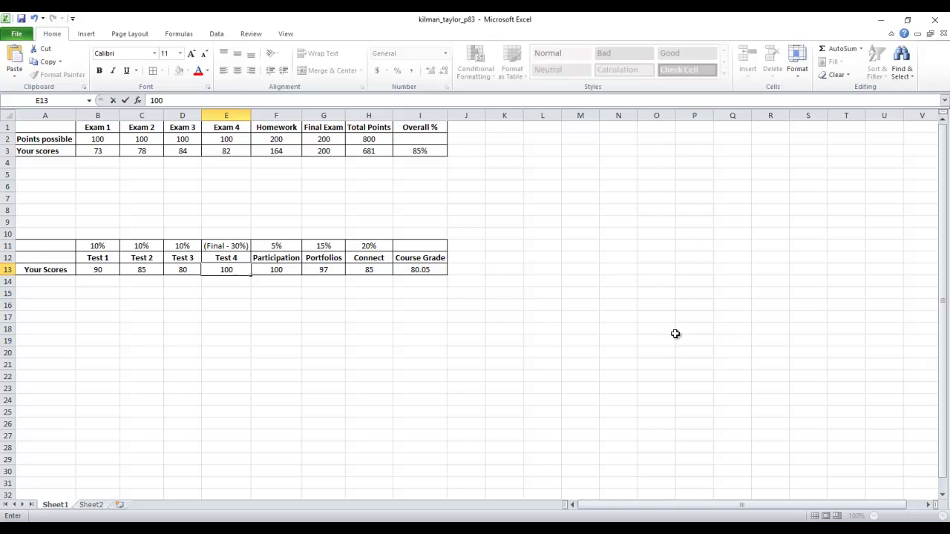
key(Return)
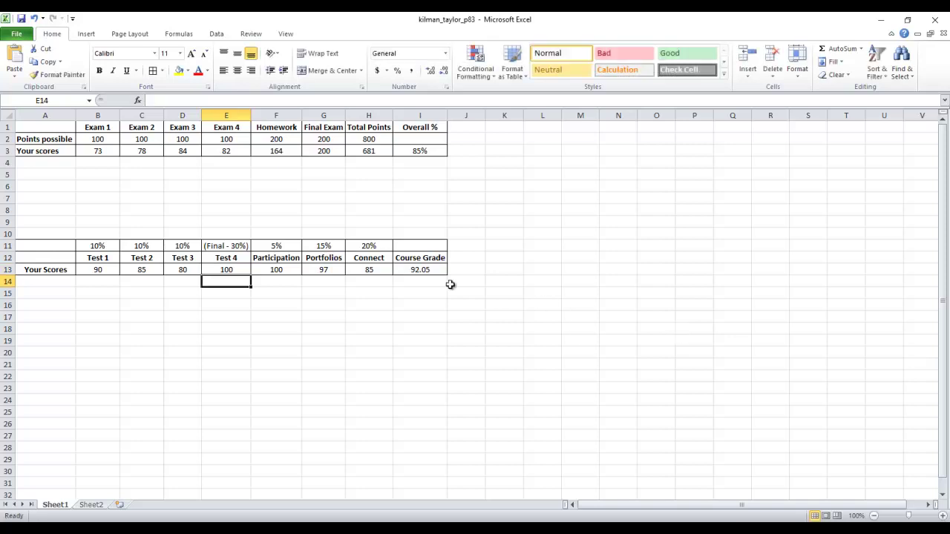
click(243, 329)
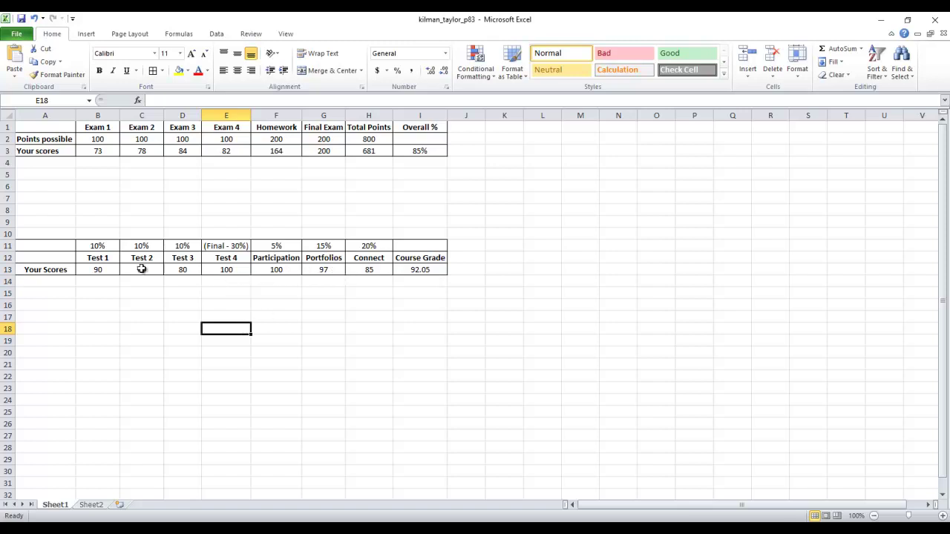
drag(43, 241, 442, 276)
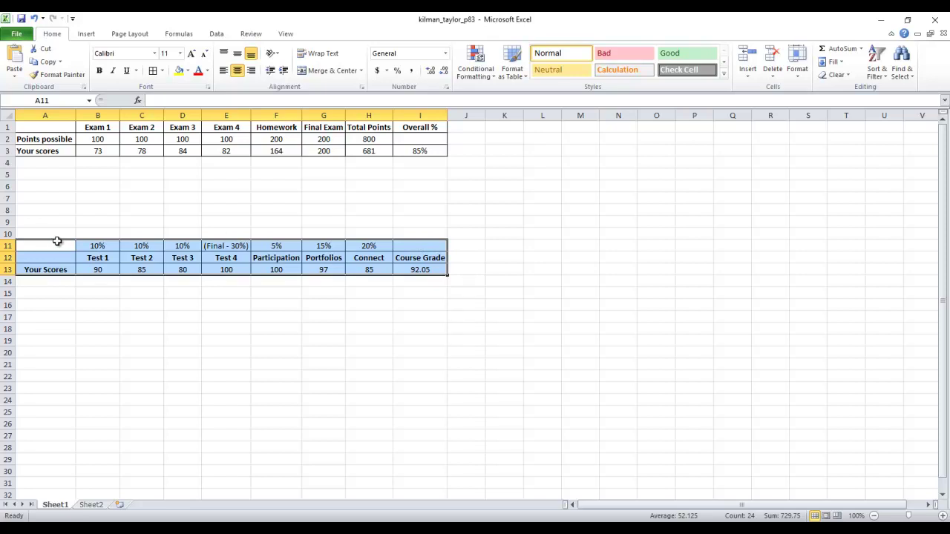
click(254, 337)
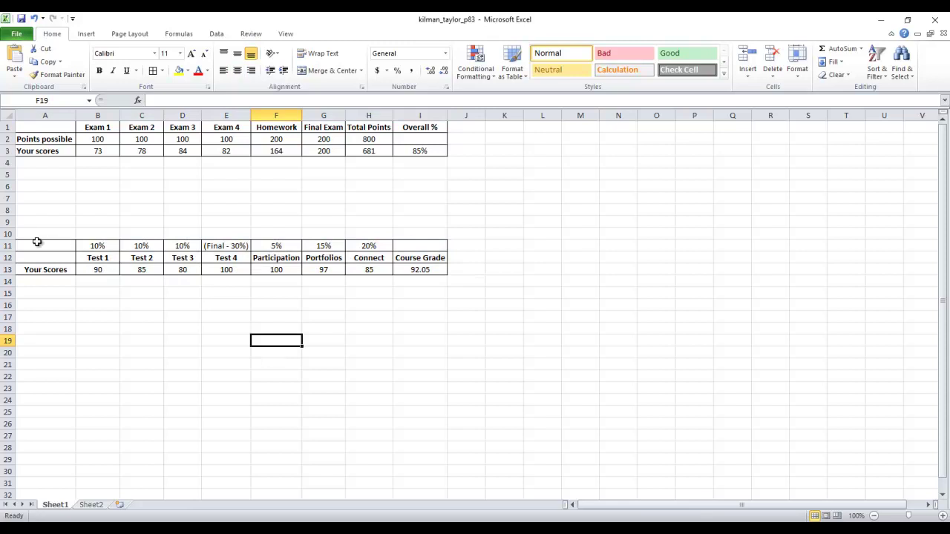
drag(36, 242, 435, 271)
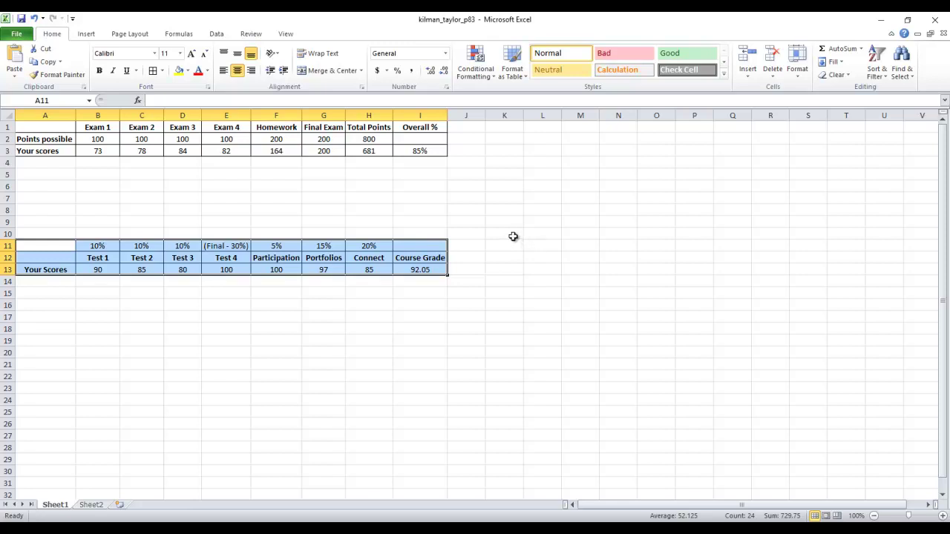
click(505, 235)
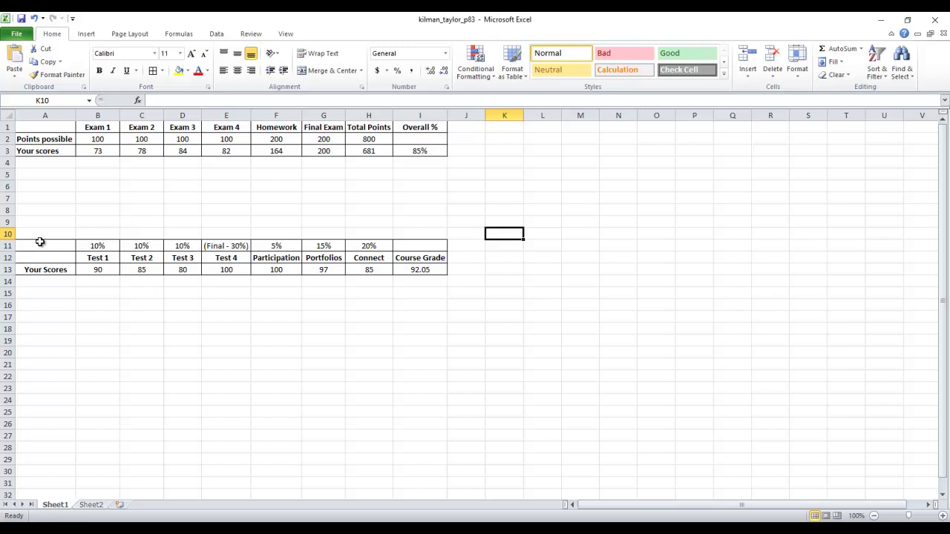
drag(38, 243, 436, 270)
click(438, 281)
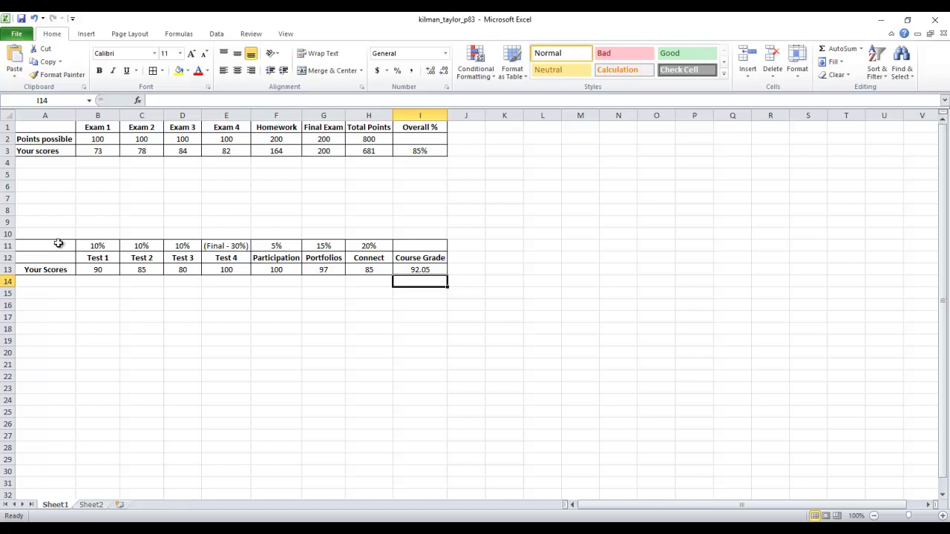
drag(59, 245, 438, 269)
click(418, 198)
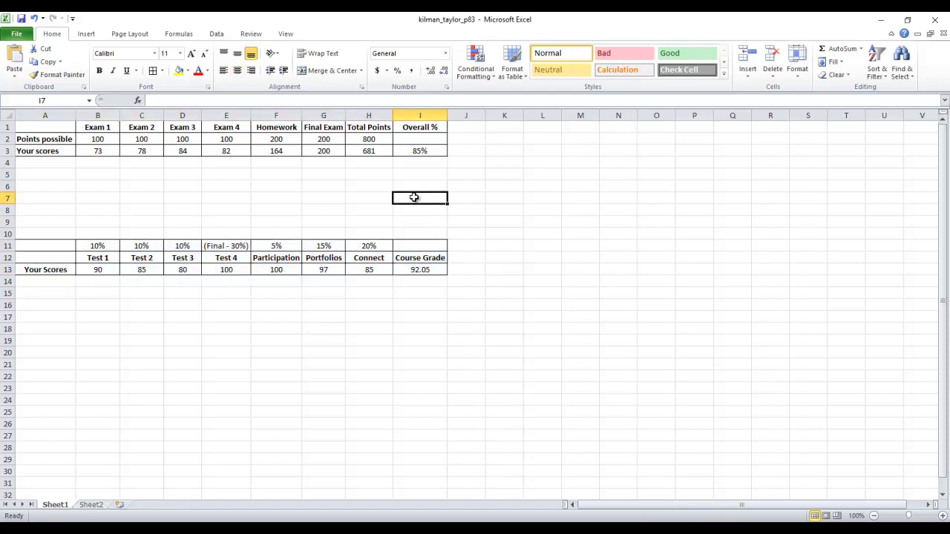
click(433, 151)
drag(433, 151, 32, 127)
click(287, 199)
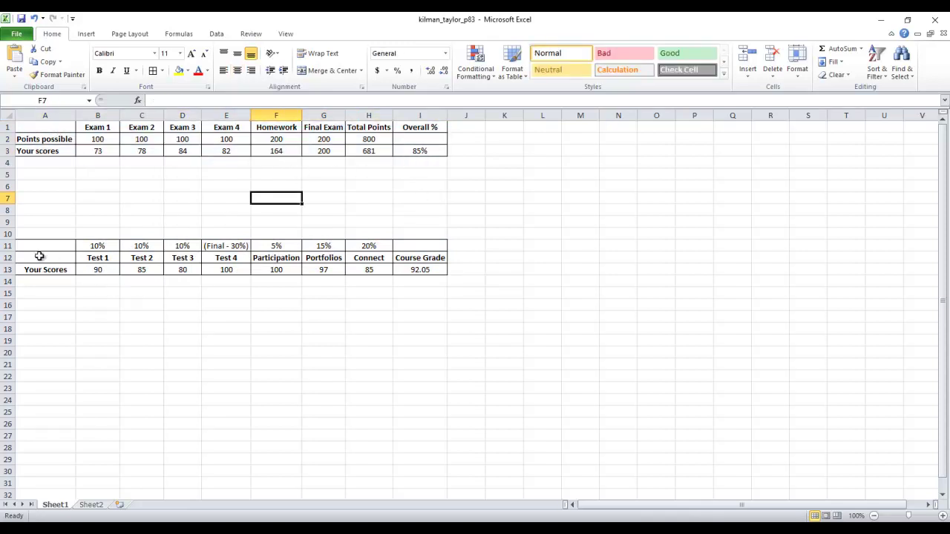
drag(28, 245, 406, 270)
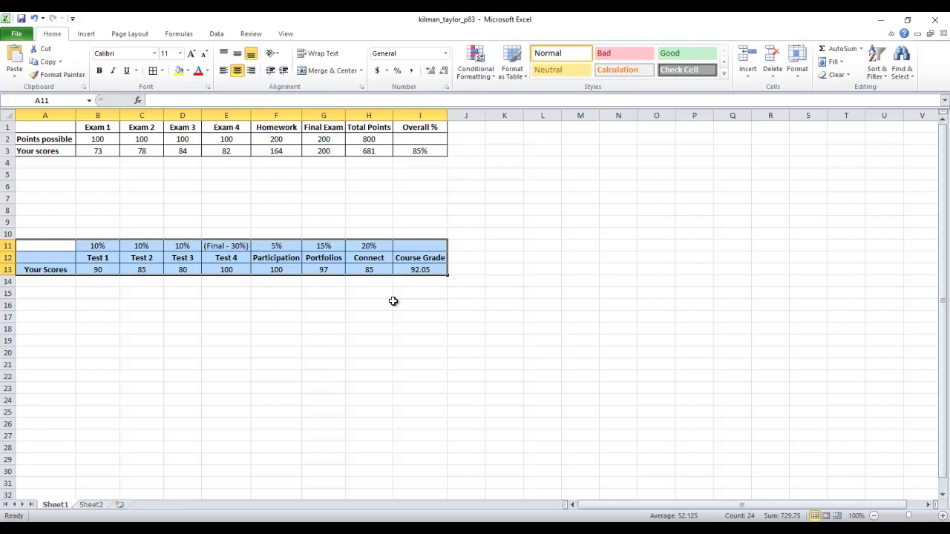
click(369, 306)
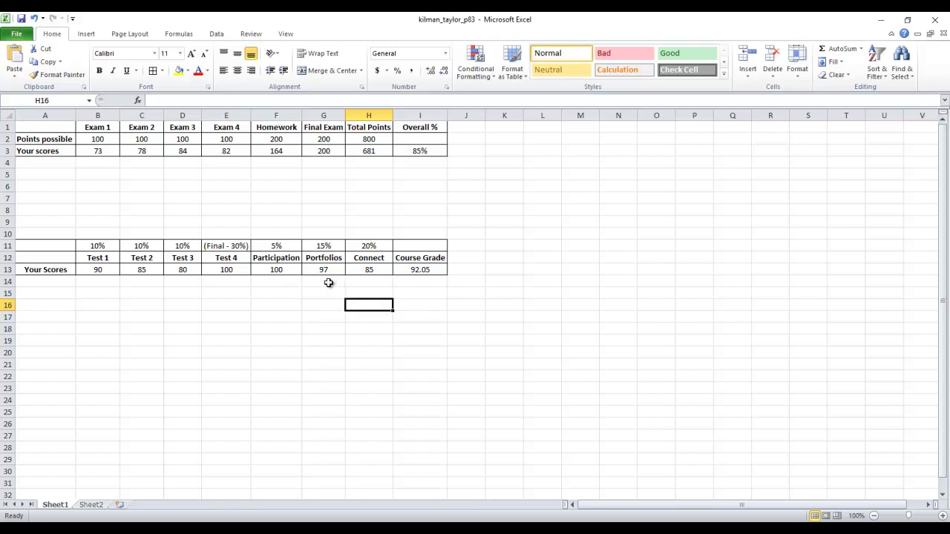
drag(379, 246, 383, 198)
drag(372, 270, 372, 331)
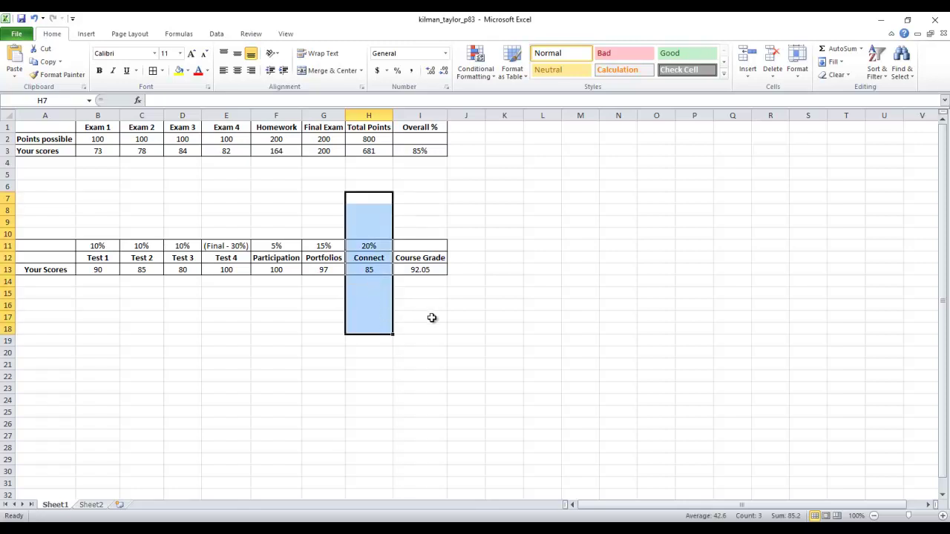
click(186, 328)
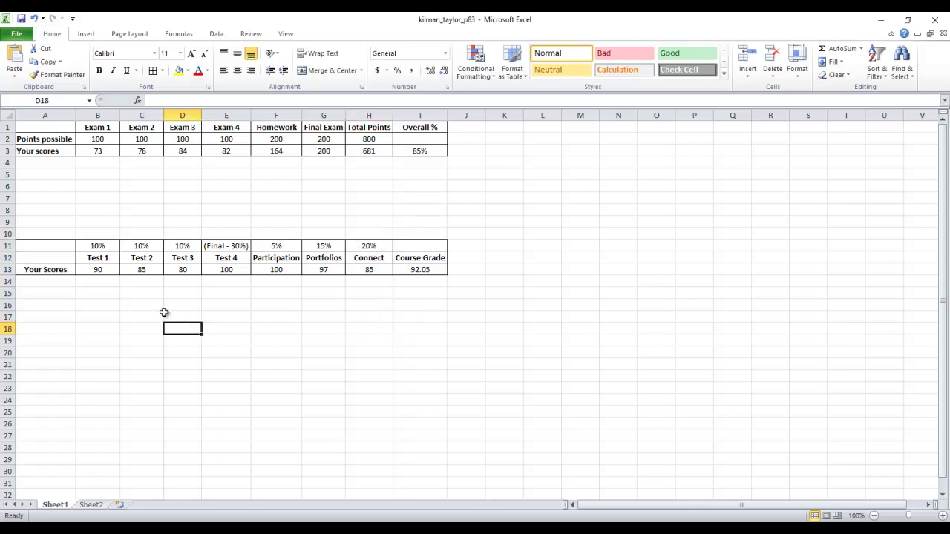
Step: Enter 100 as the Test 1, Test 2 and Test 3 scores
click(101, 271)
text(100)
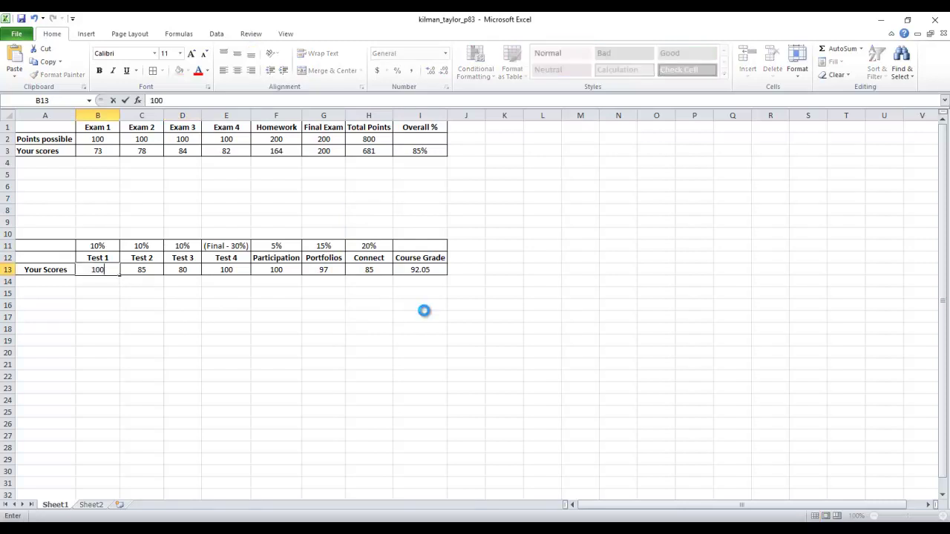
key(Tab)
text(100)
key(Tab)
text(100)
key(Tab)
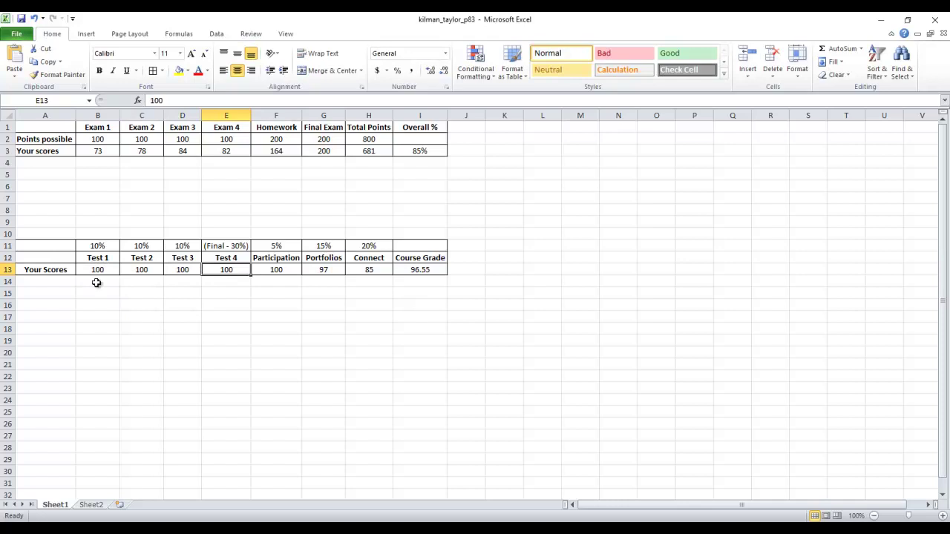
drag(99, 259, 232, 275)
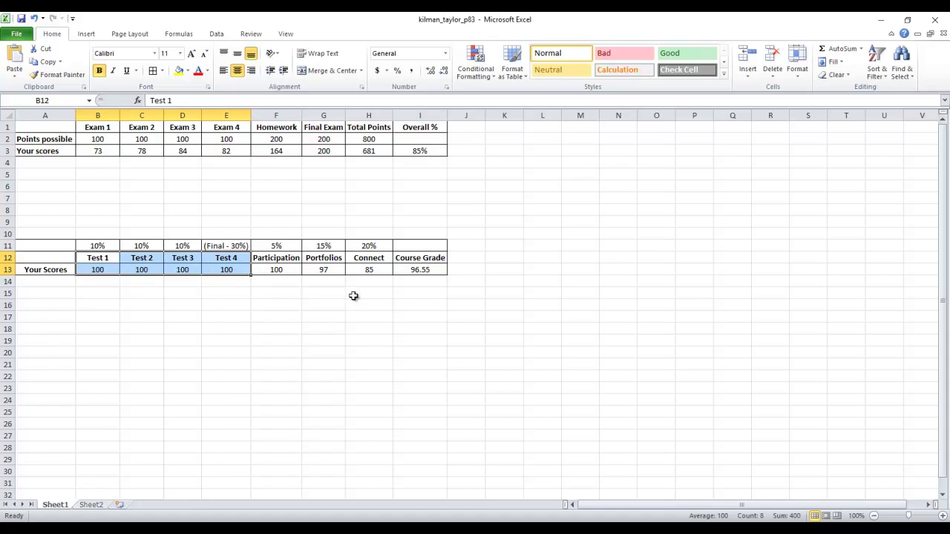
Step: Enter 50 as both the Portfolios and Connect scores
click(324, 272)
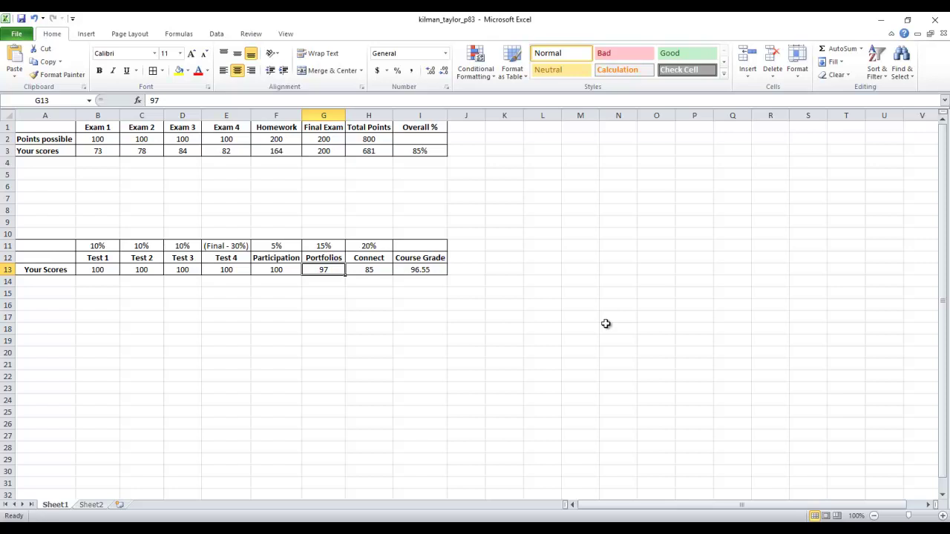
text(50)
key(Tab)
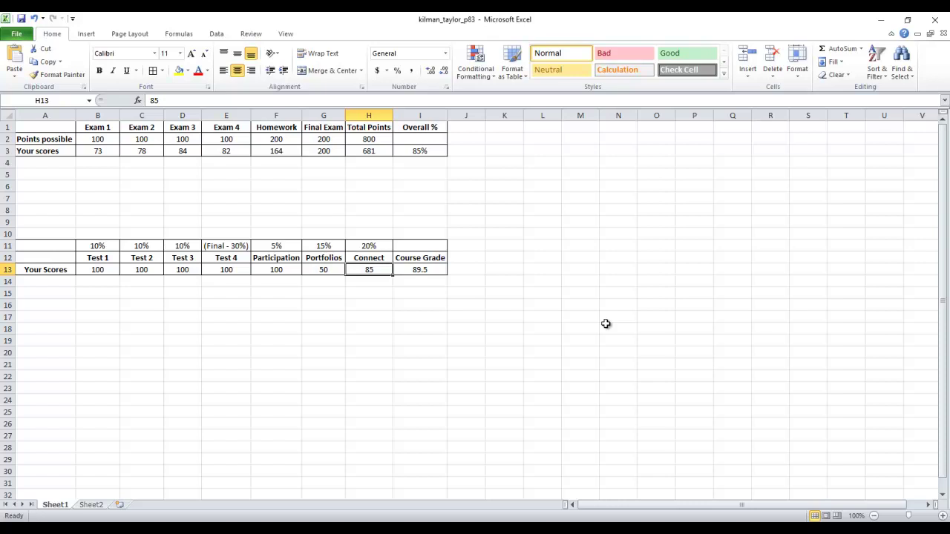
text(50)
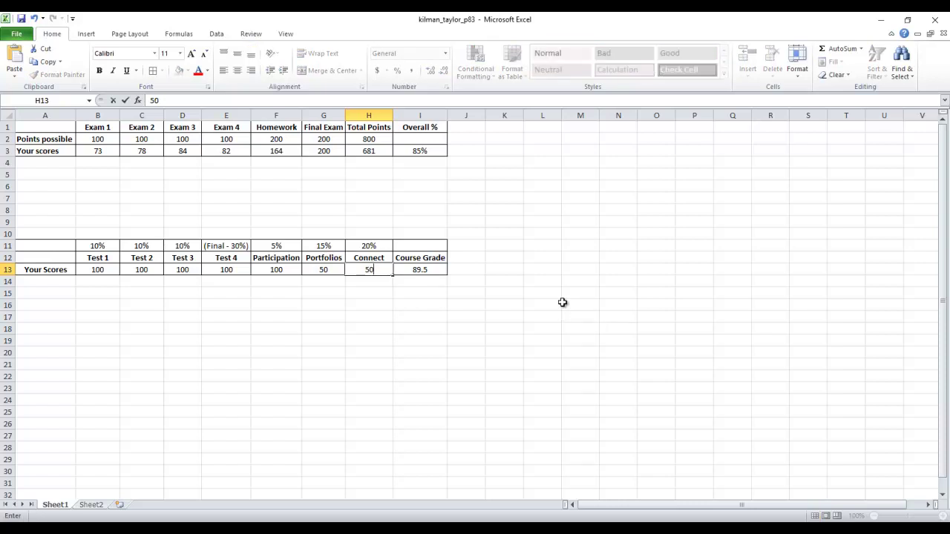
key(Tab)
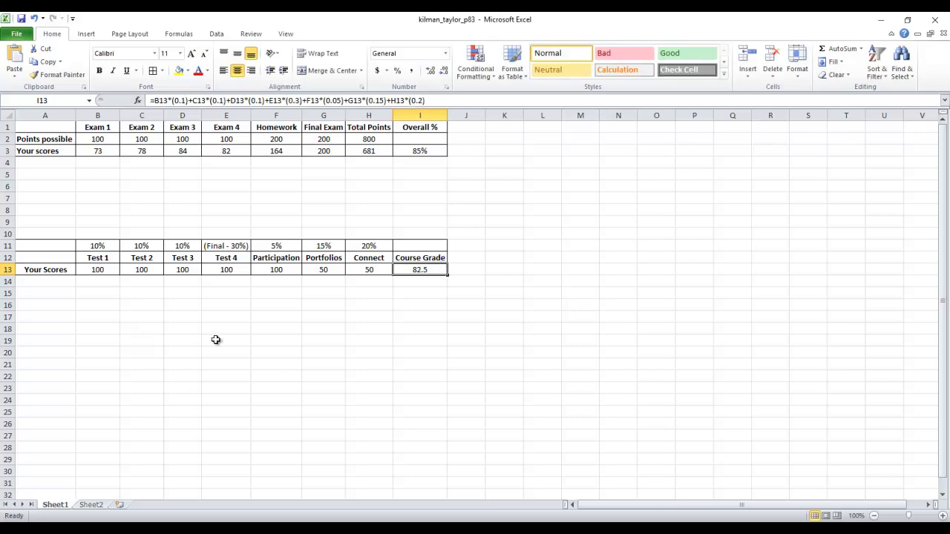
click(276, 270)
drag(276, 270, 85, 268)
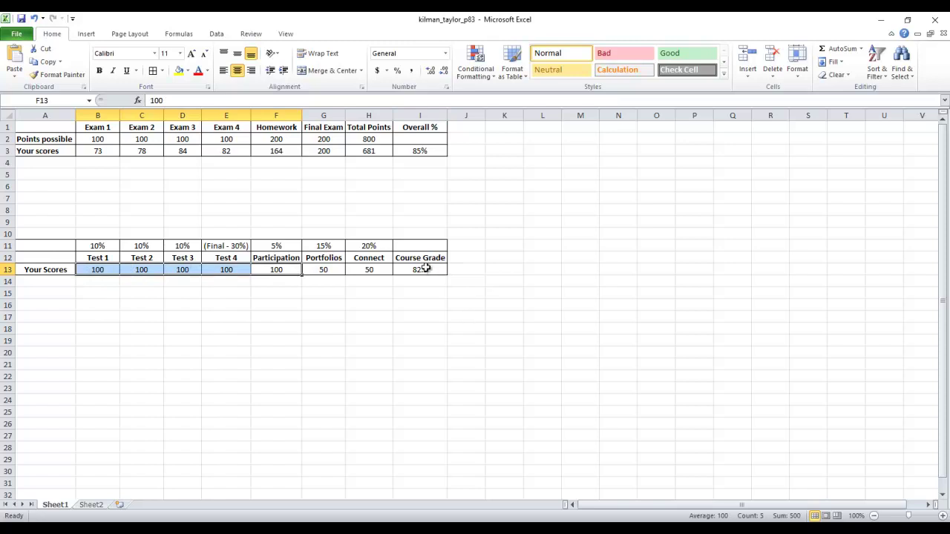
Step: Change Connect to 100 and Portfolios to 0, dropping the Course Grade to 85
click(368, 271)
text(50)
key(Return)
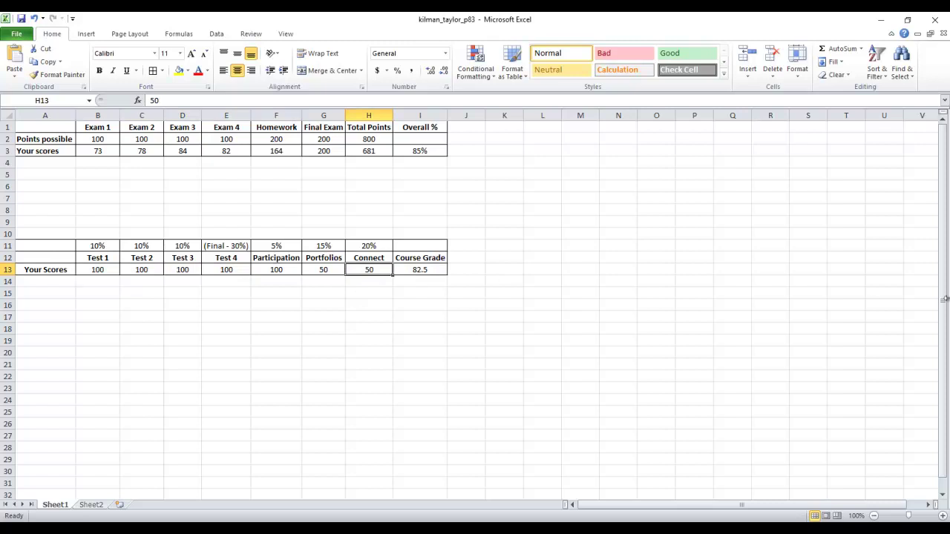
text(100)
key(Return)
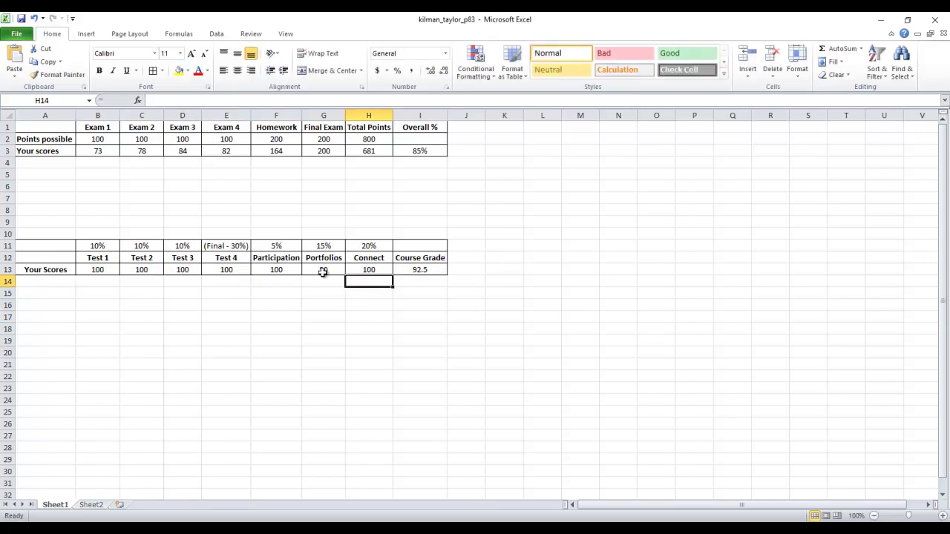
click(438, 270)
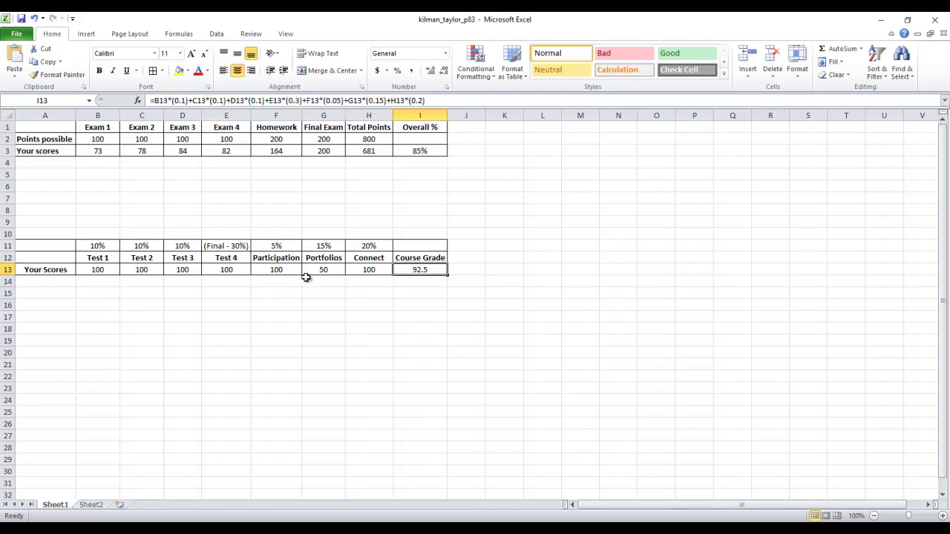
click(340, 270)
text(0)
key(Return)
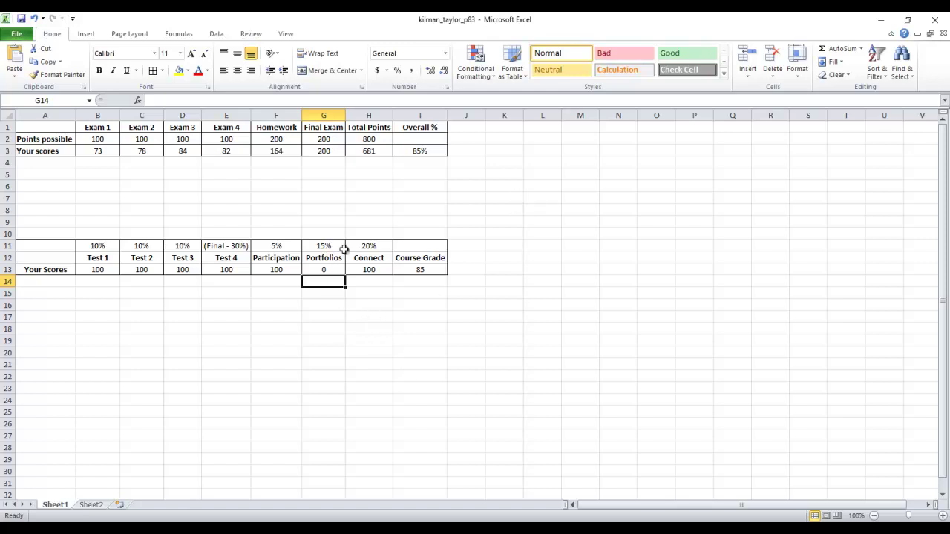
Step: Set the Connect score in H13 to 0, then review the weighted-average formula in I13
drag(338, 212, 334, 315)
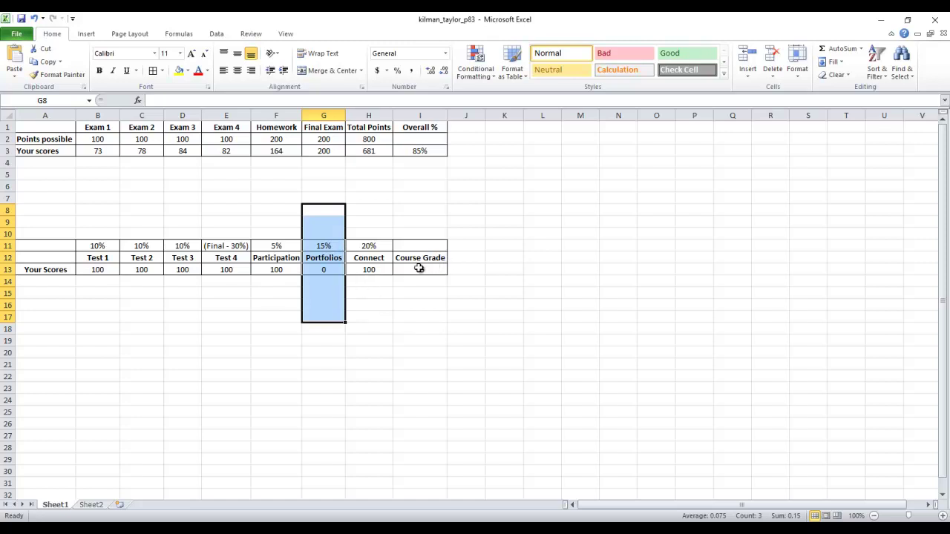
click(373, 271)
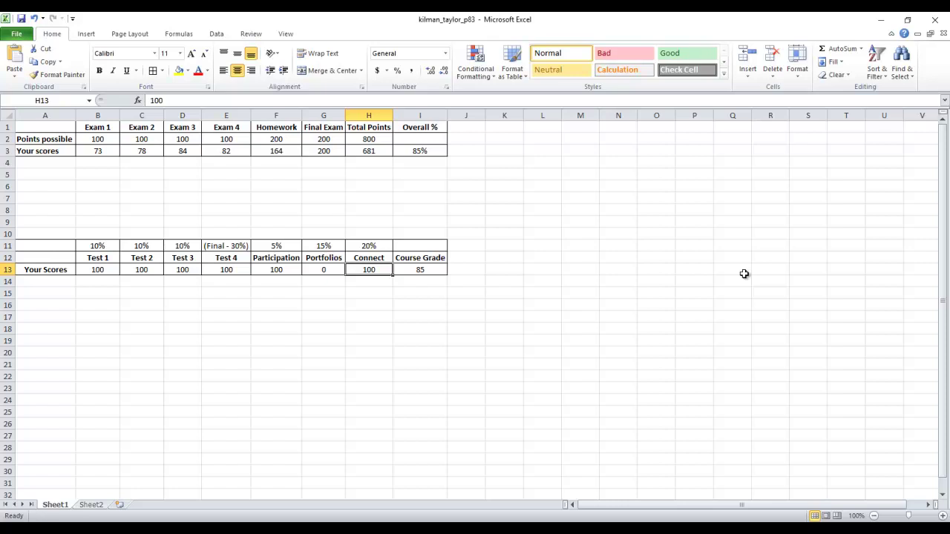
text(0)
key(Return)
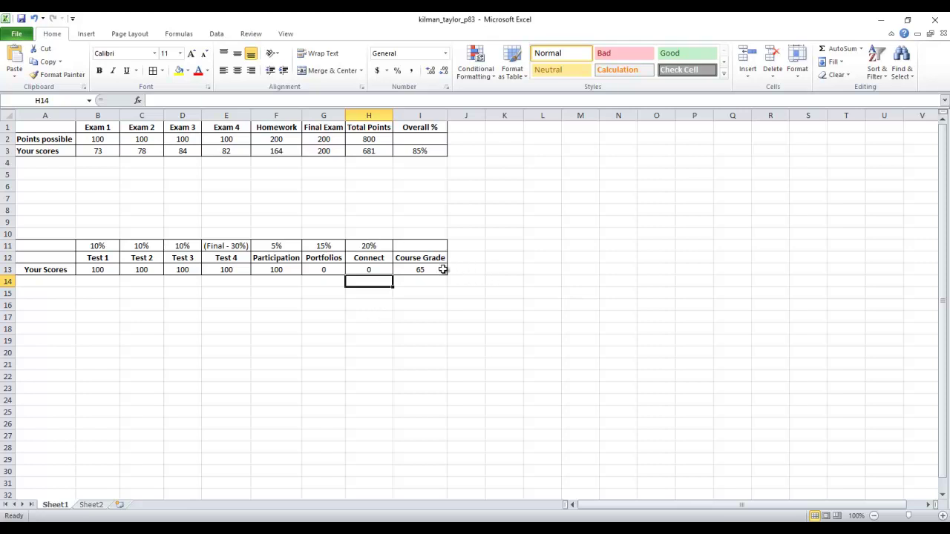
click(418, 269)
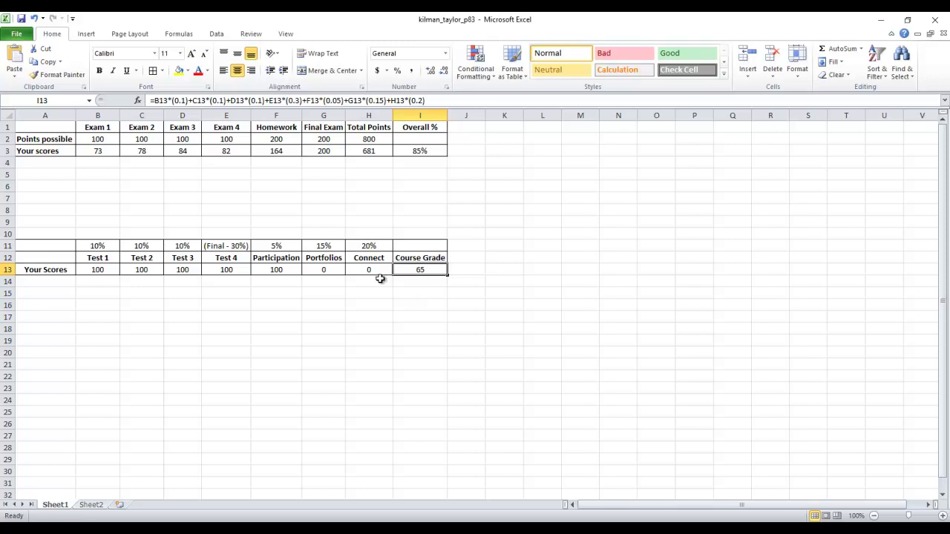
Step: Enter Test scores 75, 78, 73 and 75 across B13:E13
click(111, 271)
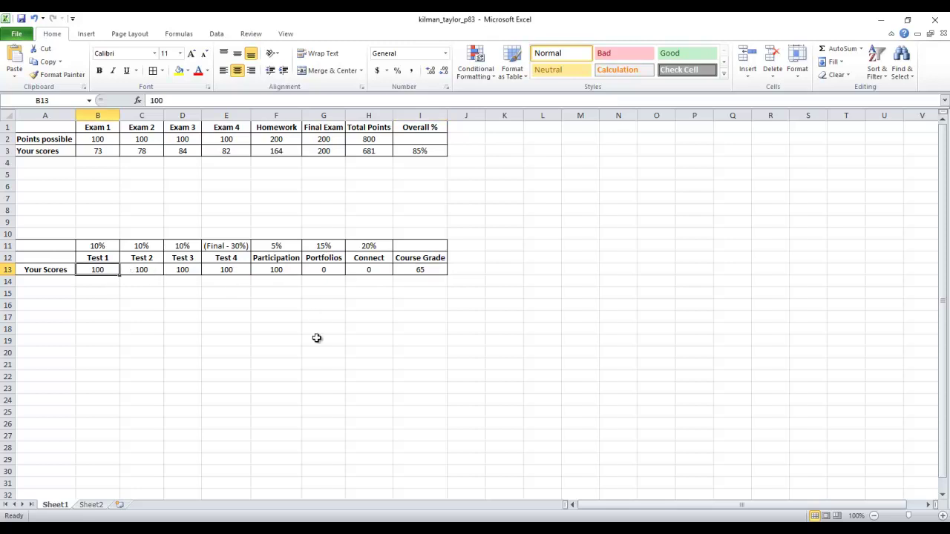
text(75)
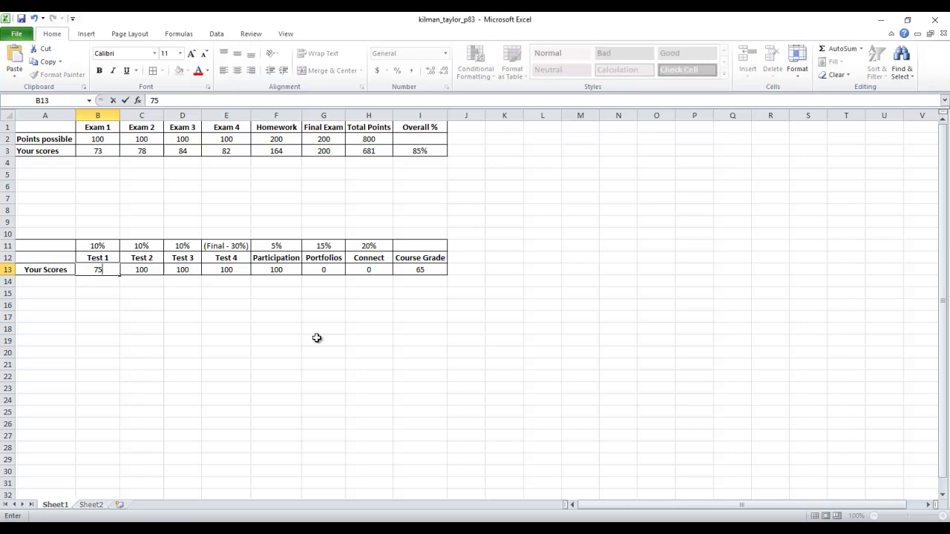
key(Tab)
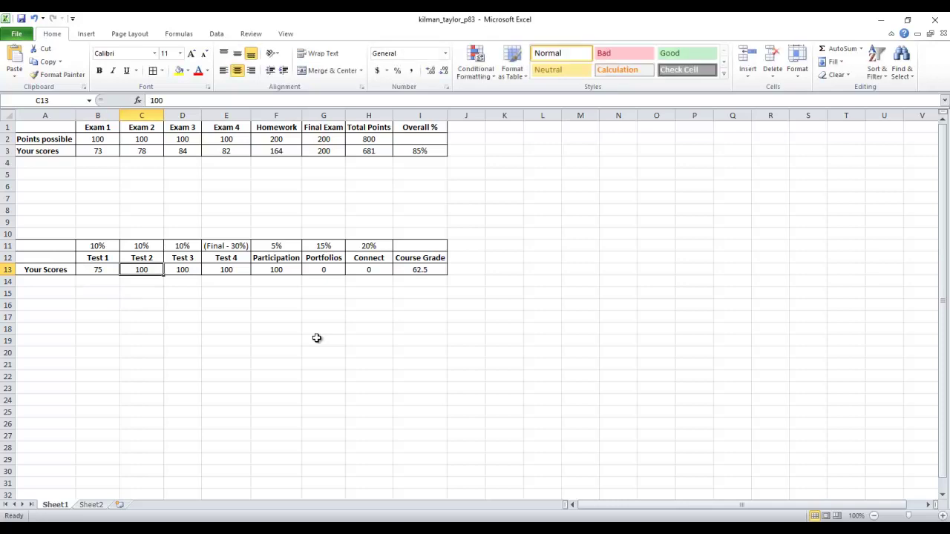
text(78)
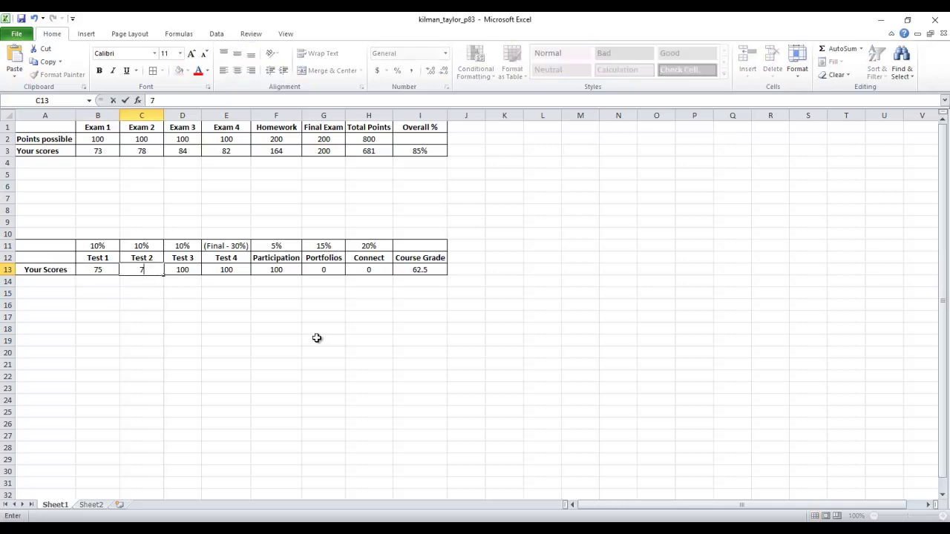
key(Tab)
text(73)
key(Tab)
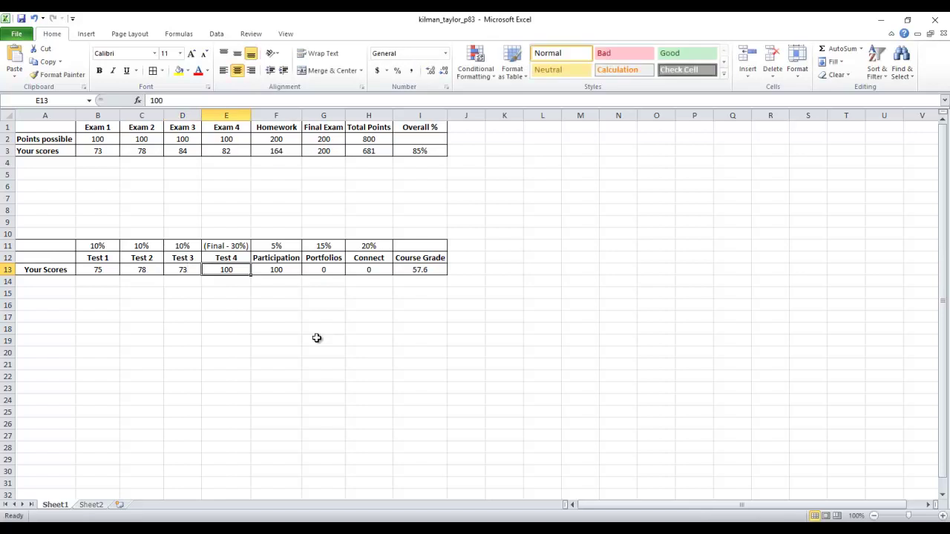
text(75)
key(Tab)
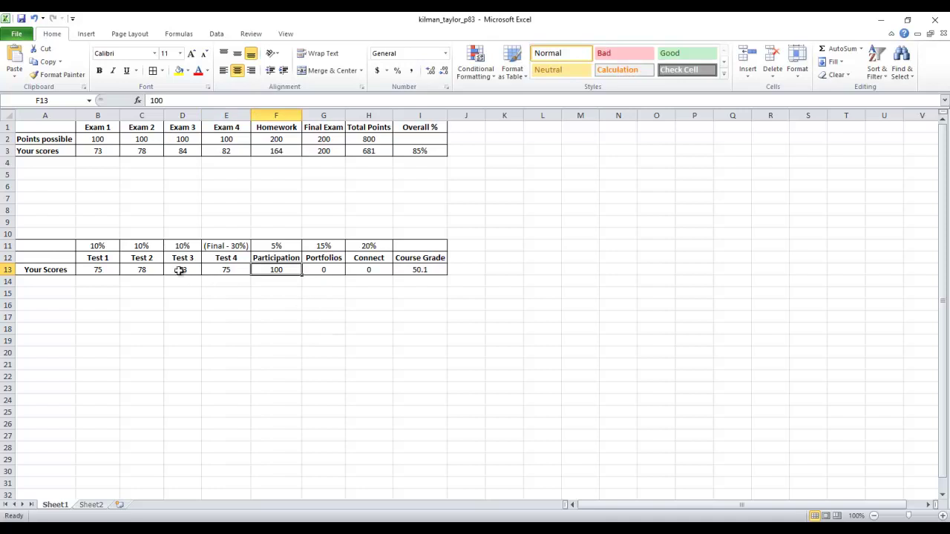
Step: Set the Portfolios score in G13 to 100
click(101, 270)
drag(101, 270, 230, 272)
click(276, 270)
click(323, 271)
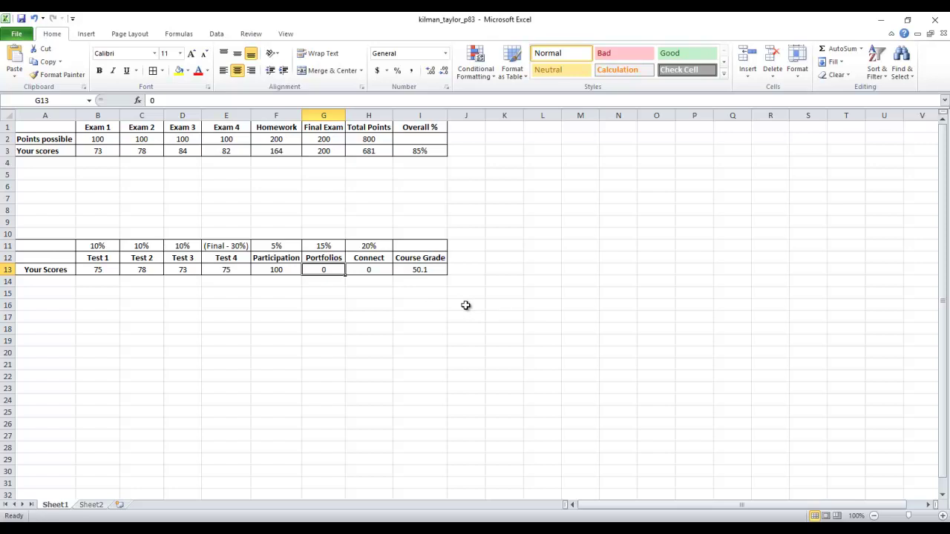
text(100)
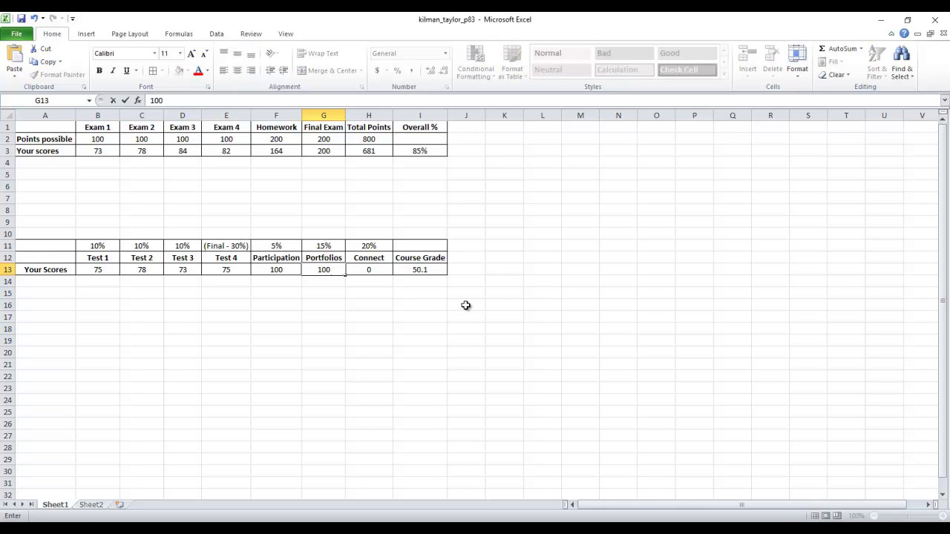
key(Return)
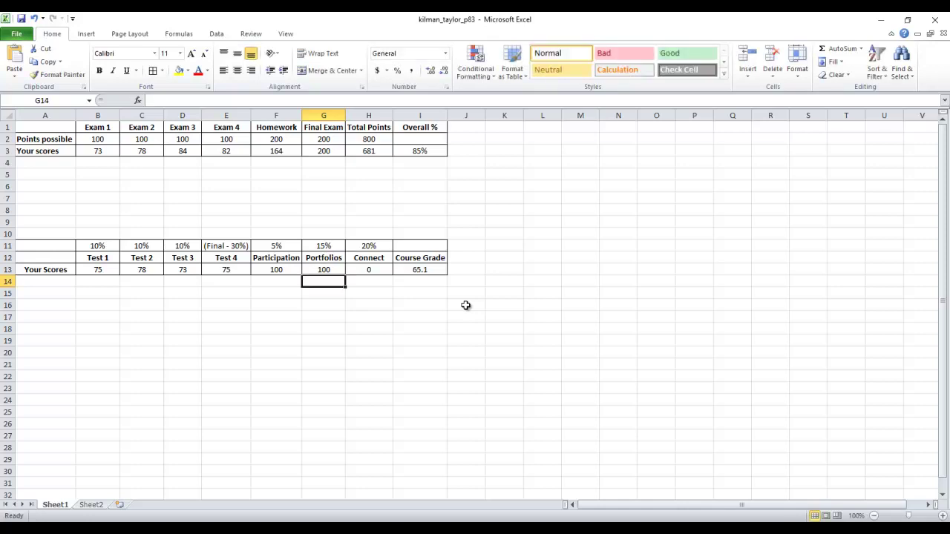
Step: Set the Connect score in H13 to 95, then change it to 100
click(375, 272)
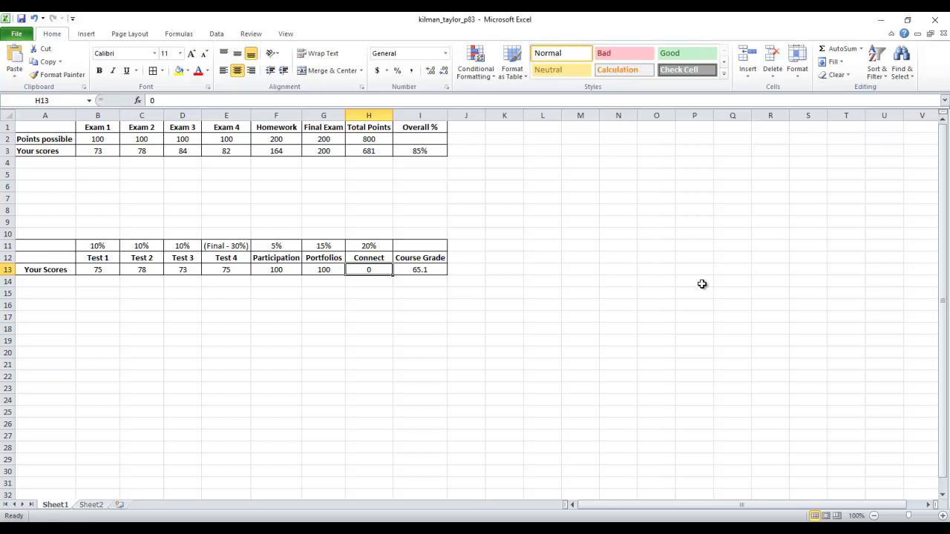
text(95)
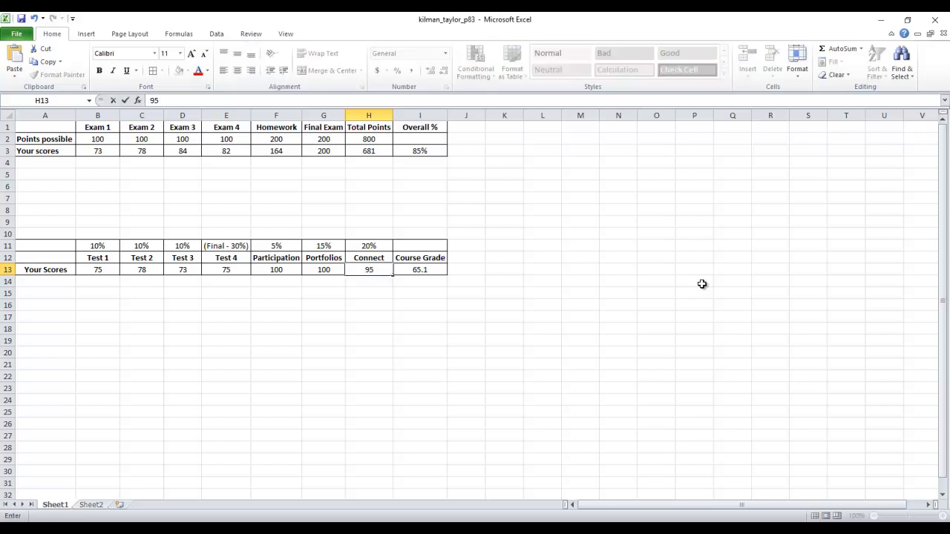
key(Return)
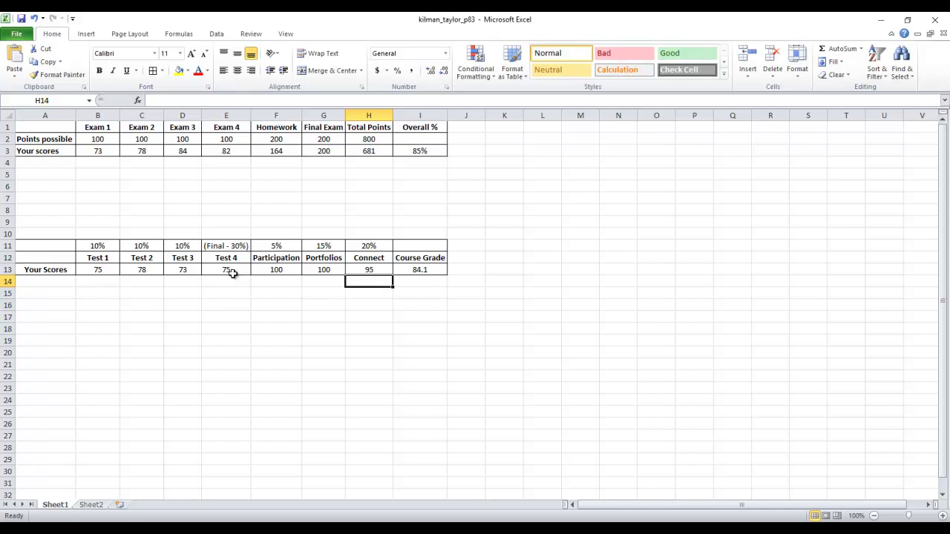
drag(232, 273, 116, 272)
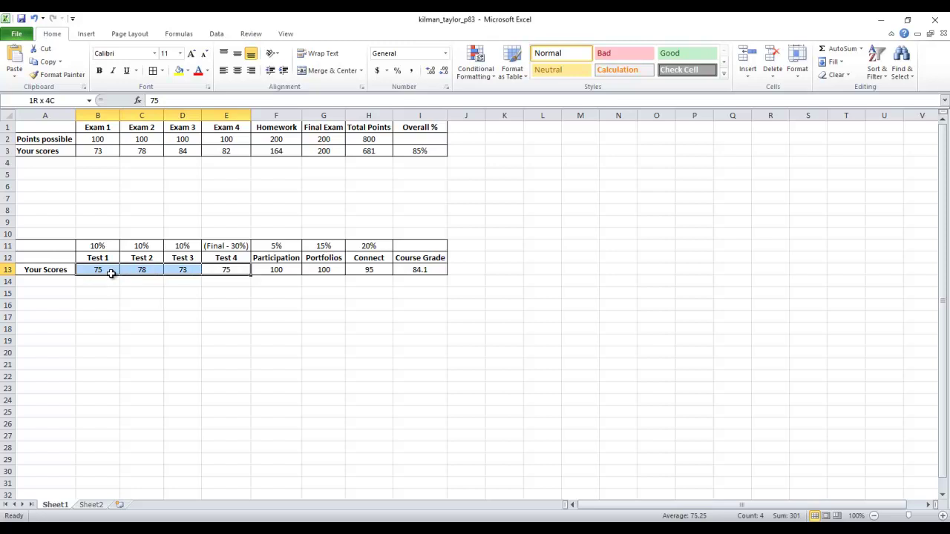
drag(110, 274, 113, 278)
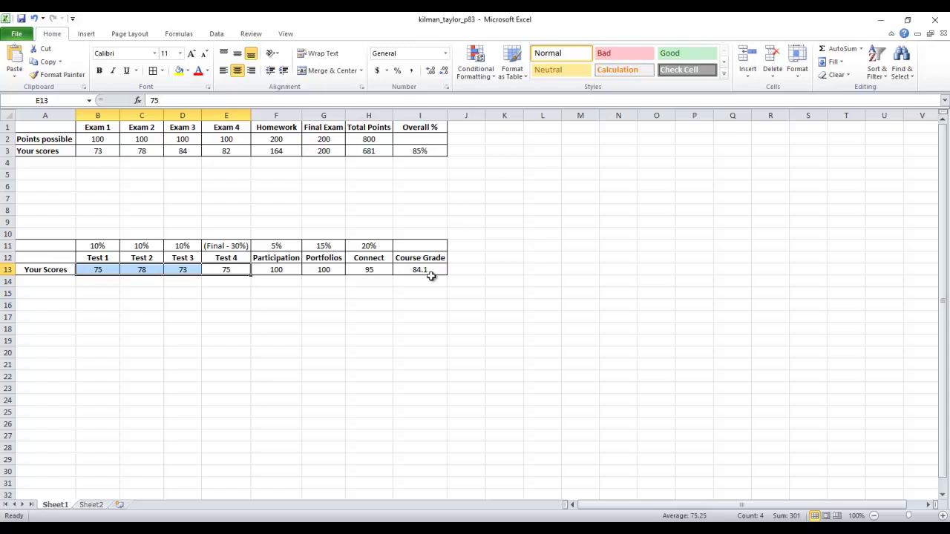
click(372, 271)
text(100)
key(Return)
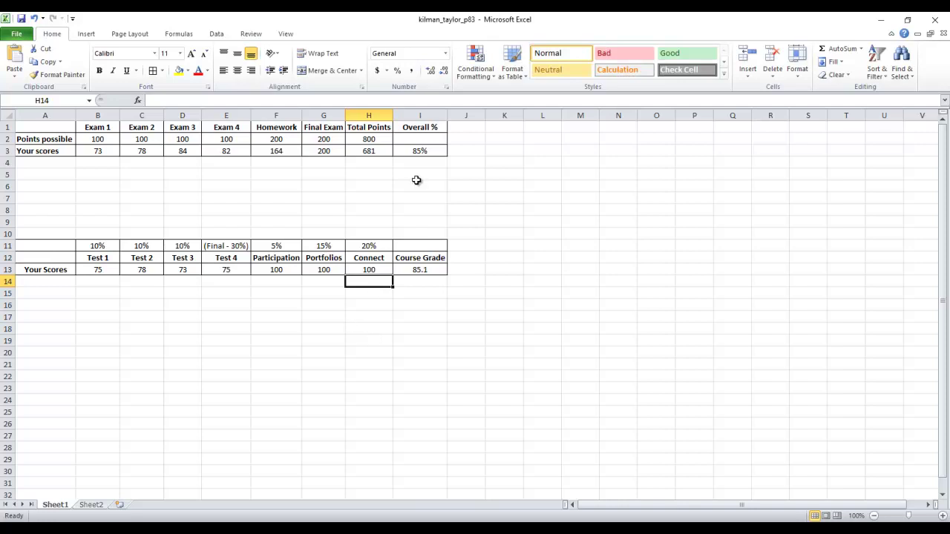
drag(323, 227, 380, 296)
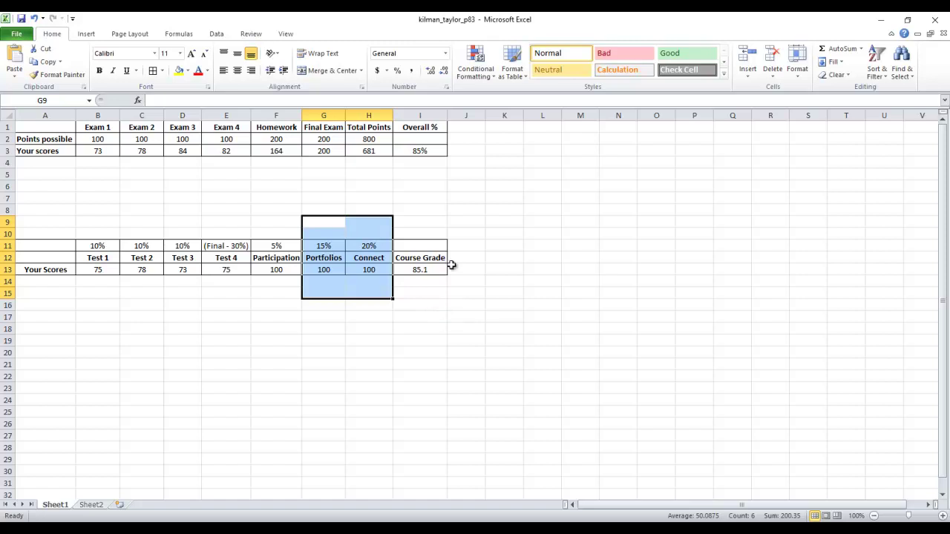
drag(443, 302, 45, 221)
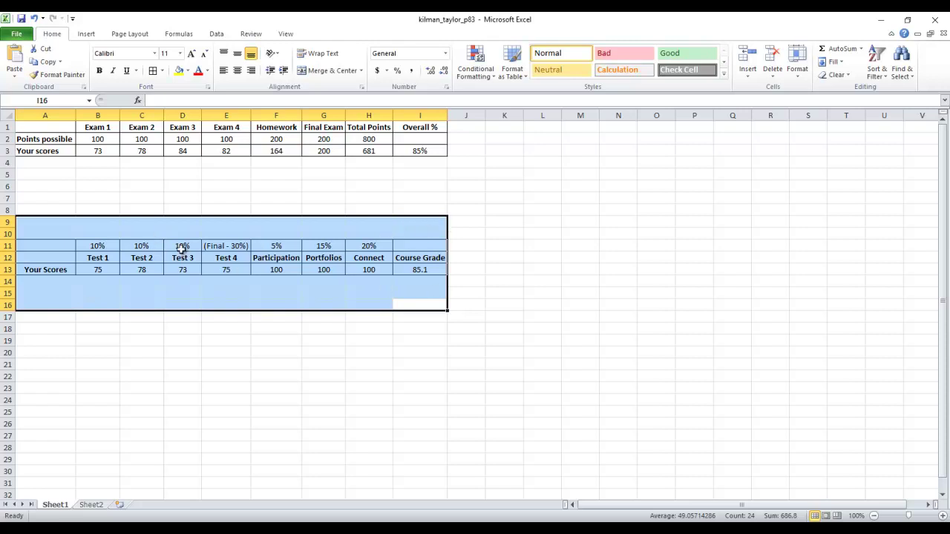
drag(454, 163, 10, 126)
click(437, 195)
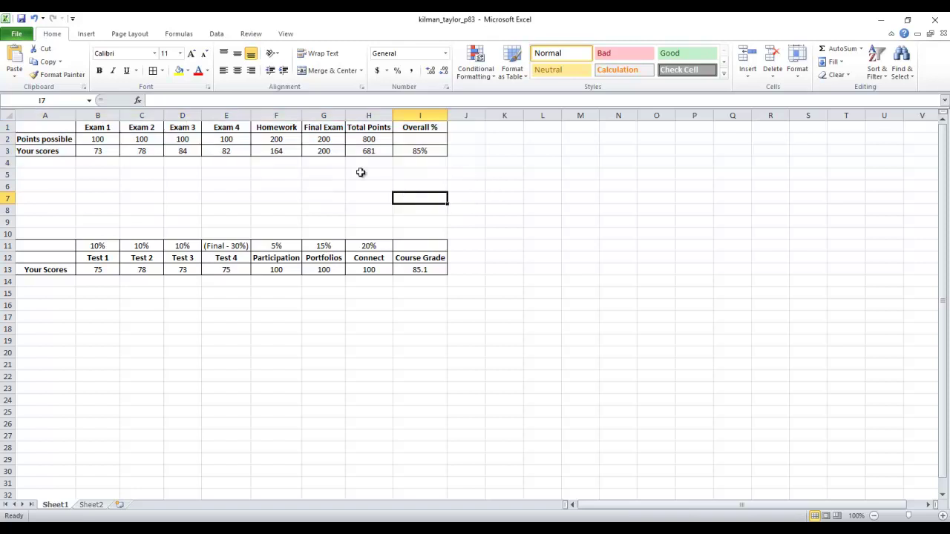
click(296, 153)
click(206, 153)
click(142, 154)
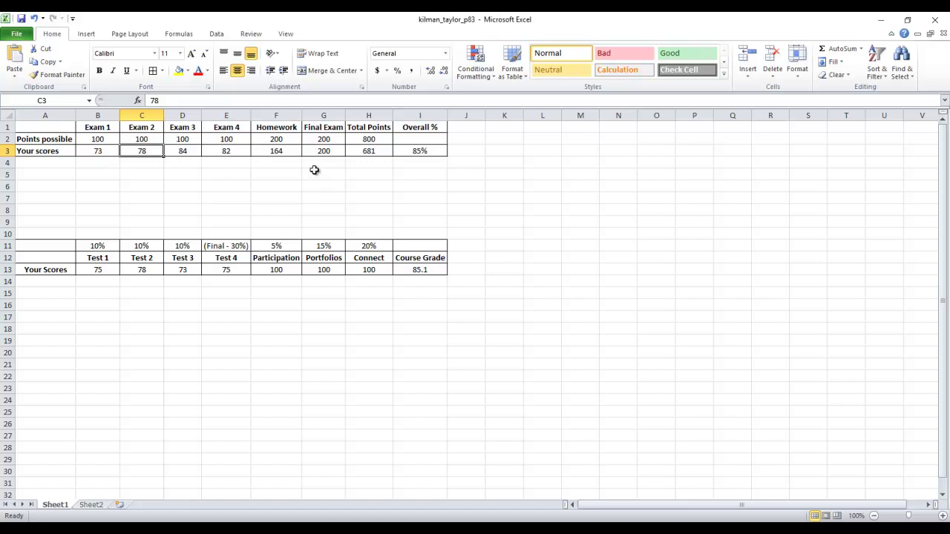
click(417, 148)
click(364, 186)
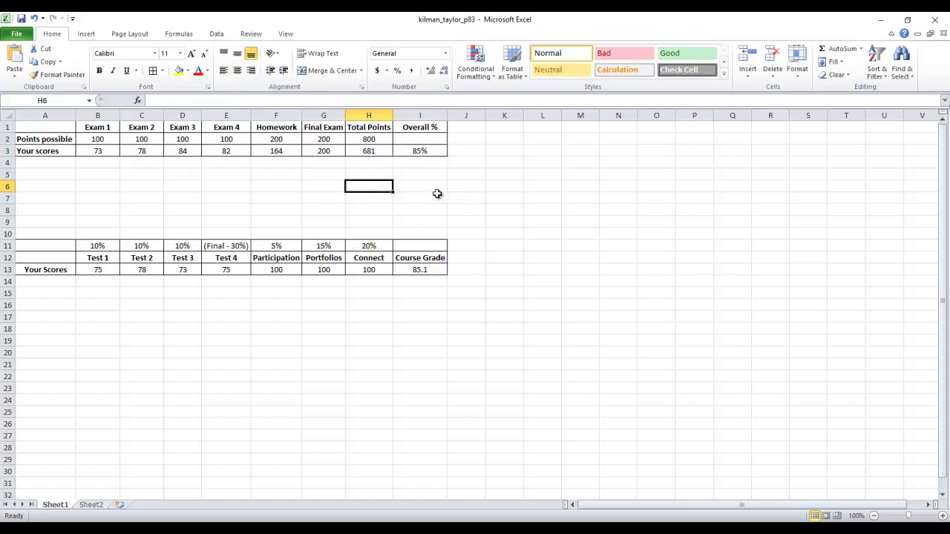